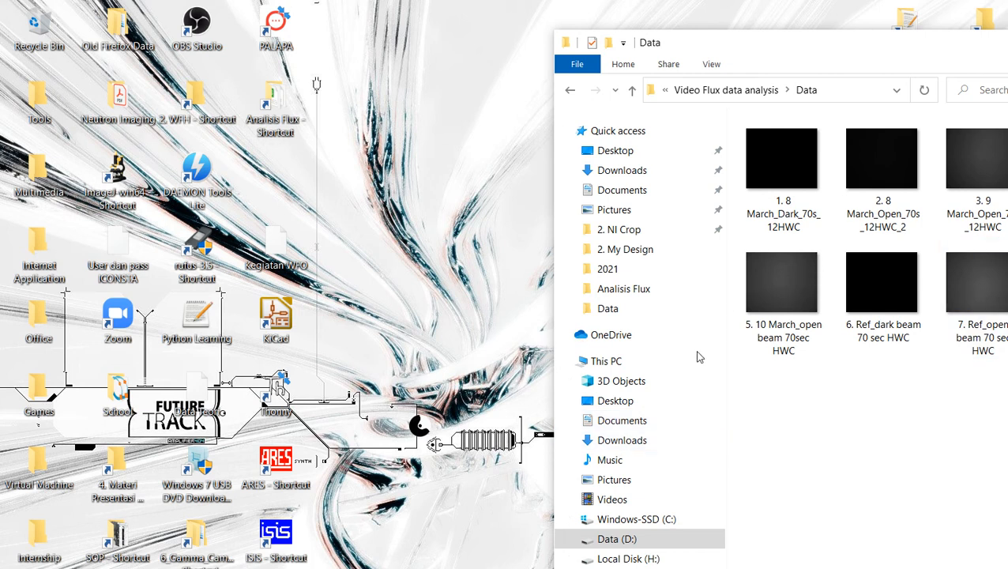
Step: Launch ImageJ, dismiss the plugin configuration error and close the Log window
click(378, 427)
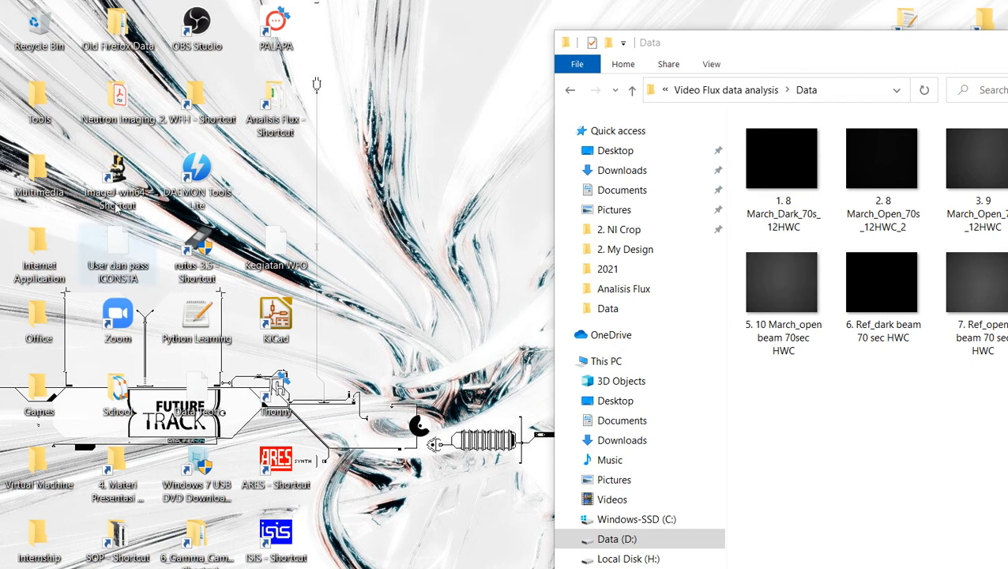
double_click(100, 152)
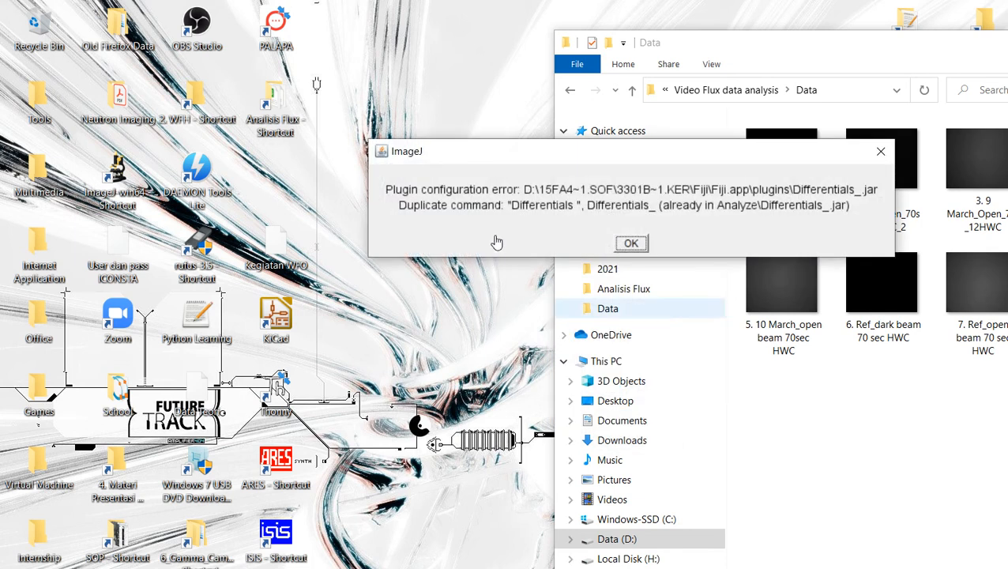
click(631, 244)
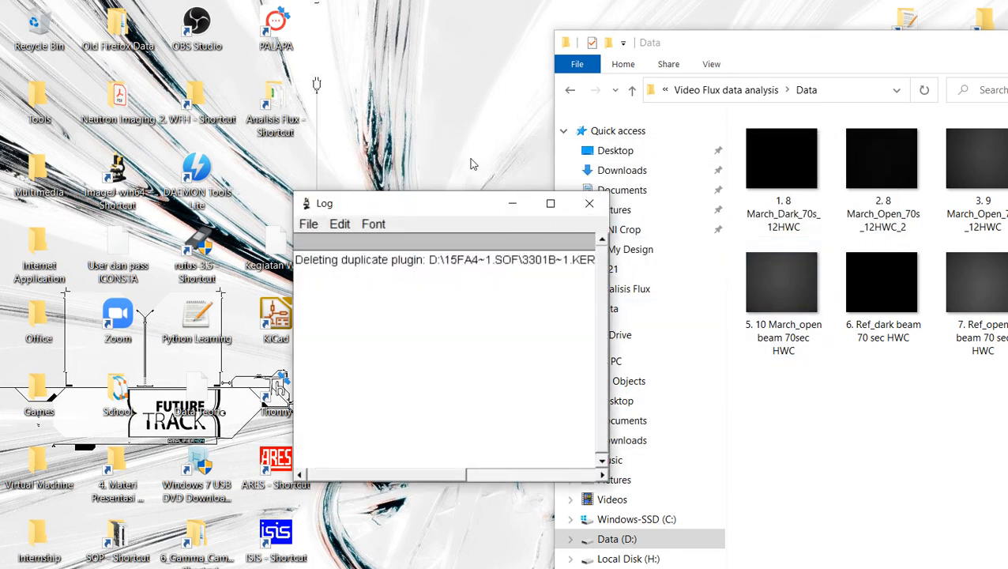
click(589, 203)
mouse_move(496, 116)
mouse_down()
mouse_move(313, 87)
mouse_move(444, 87)
mouse_move(512, 103)
mouse_up()
click(603, 372)
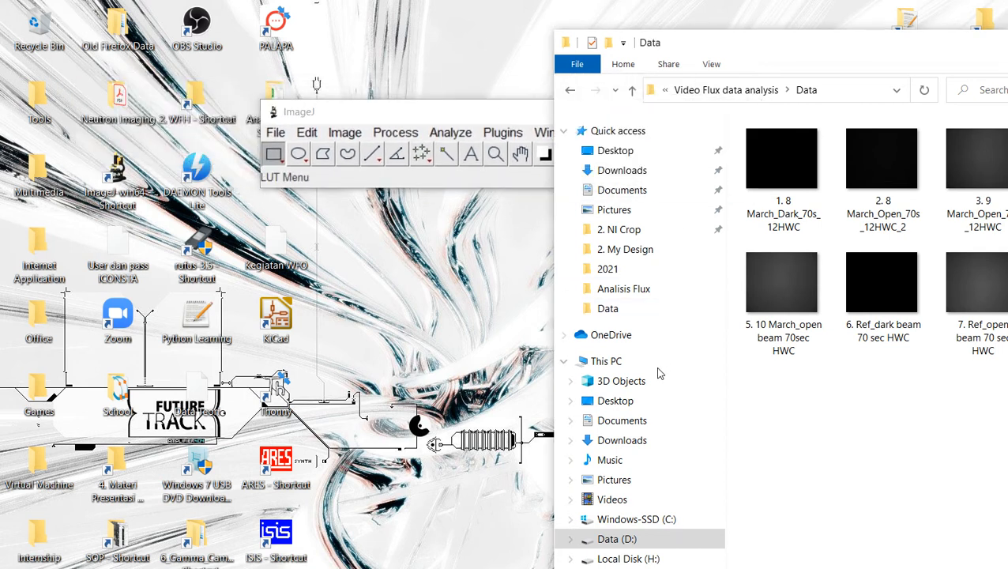
drag(376, 111, 322, 112)
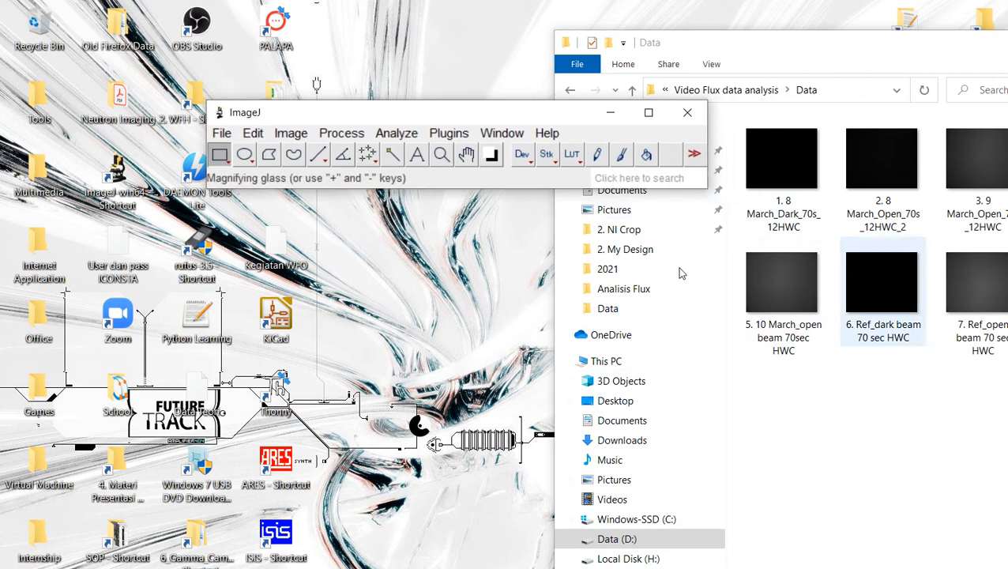
Step: Open the dark reference image "6. Ref_dark beam 70 sec HWC" in ImageJ from the Data folder
mouse_move(893, 305)
mouse_down()
mouse_move(718, 273)
mouse_move(840, 301)
mouse_move(891, 297)
mouse_up()
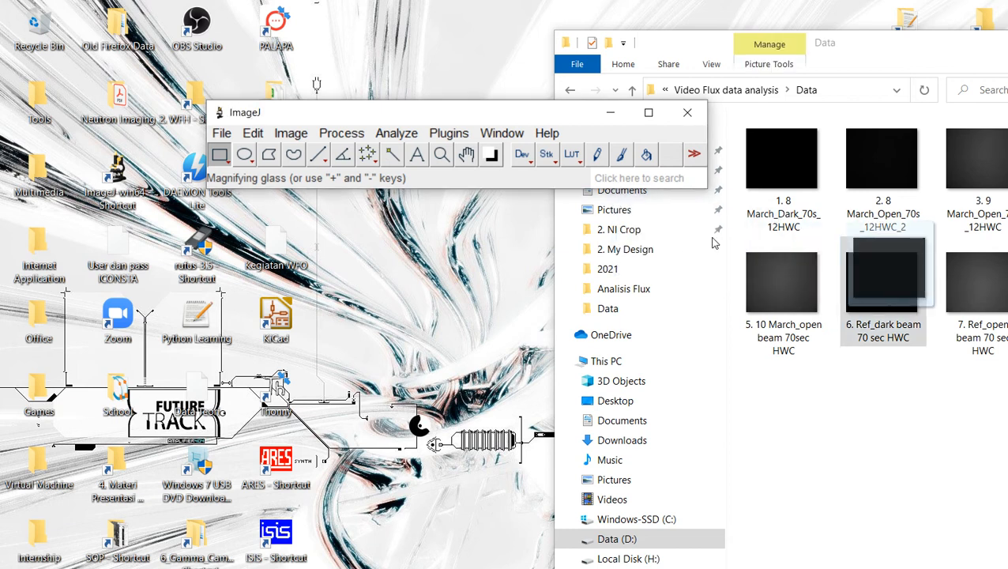
drag(712, 242, 309, 133)
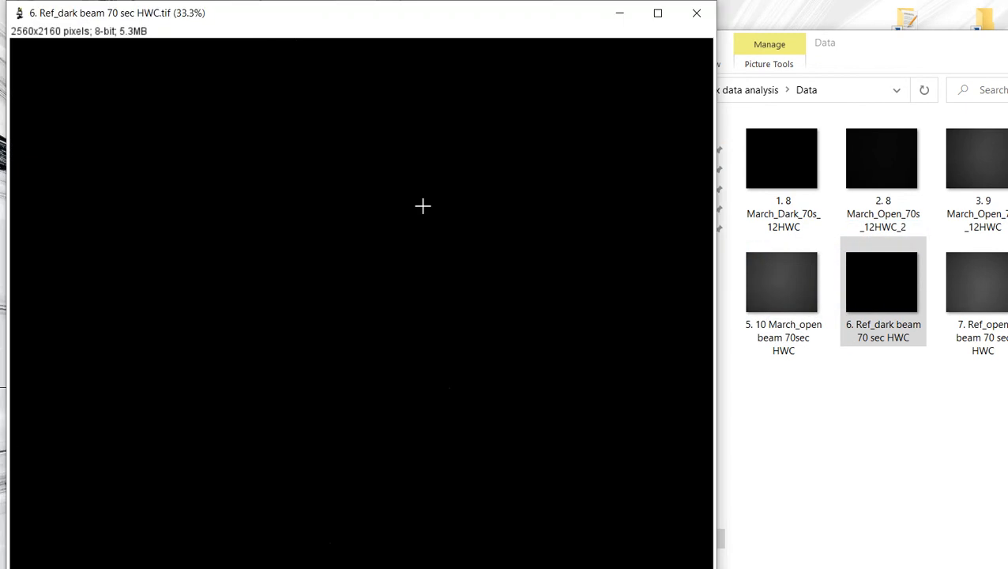
key(minus)
key(minus)
drag(154, 22, 326, 293)
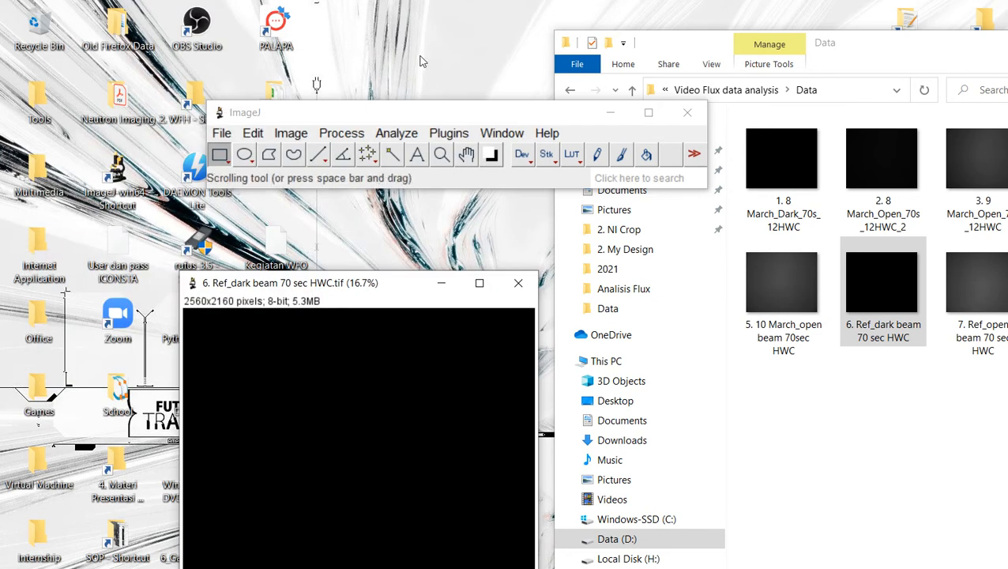
Step: Open the open-beam reference image "7. Ref_open beam 70 sec HWC" in ImageJ alongside the dark image
click(991, 293)
drag(980, 293, 490, 169)
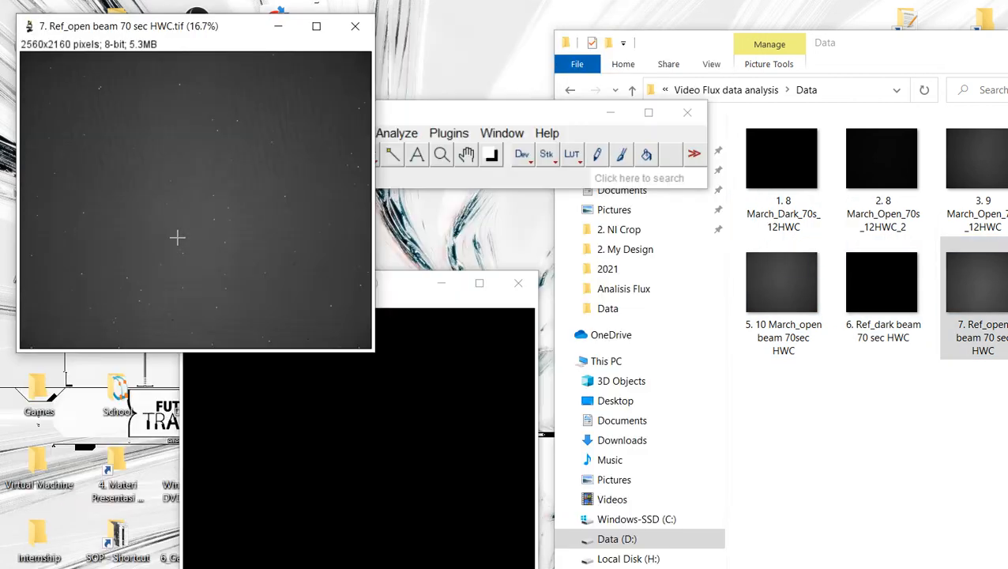
drag(152, 26, 381, 318)
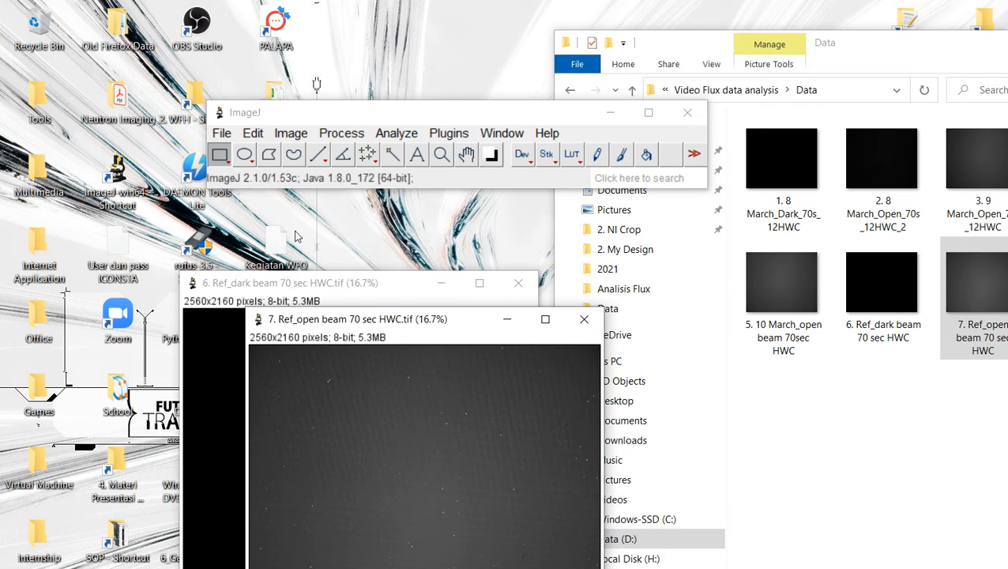
drag(395, 321, 460, 339)
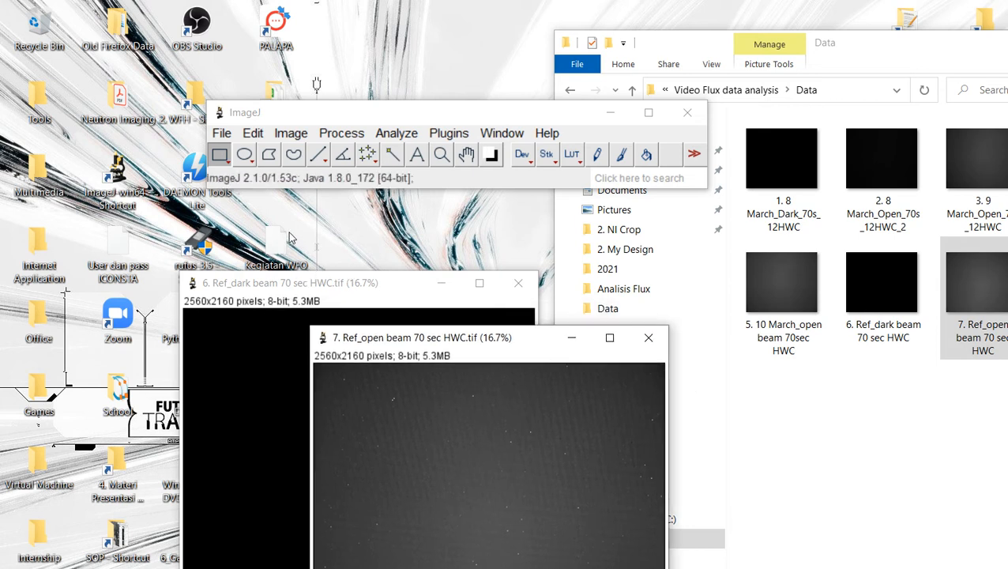
drag(354, 281, 297, 228)
drag(239, 183, 255, 199)
double_click(480, 338)
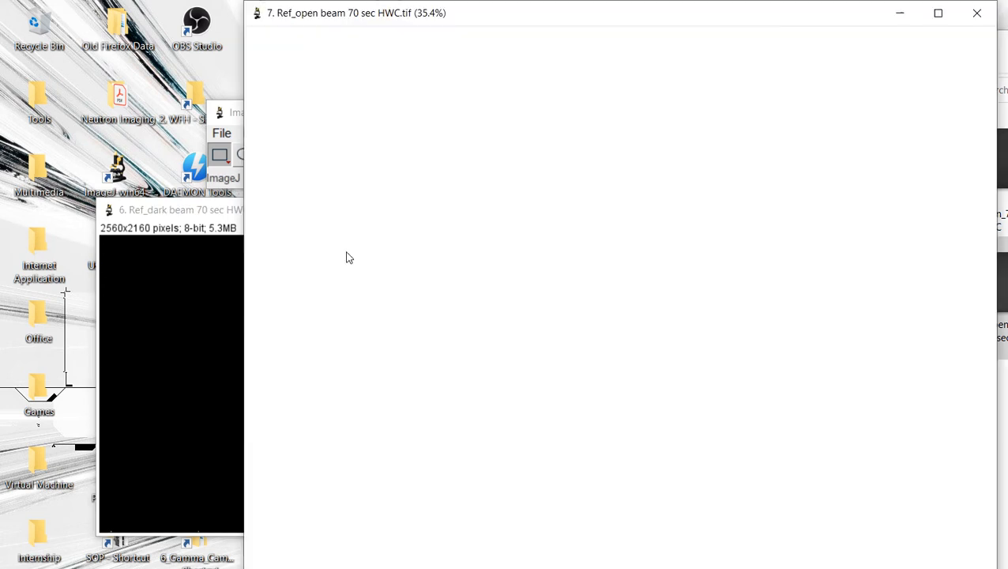
scroll(435, 245, down, 2)
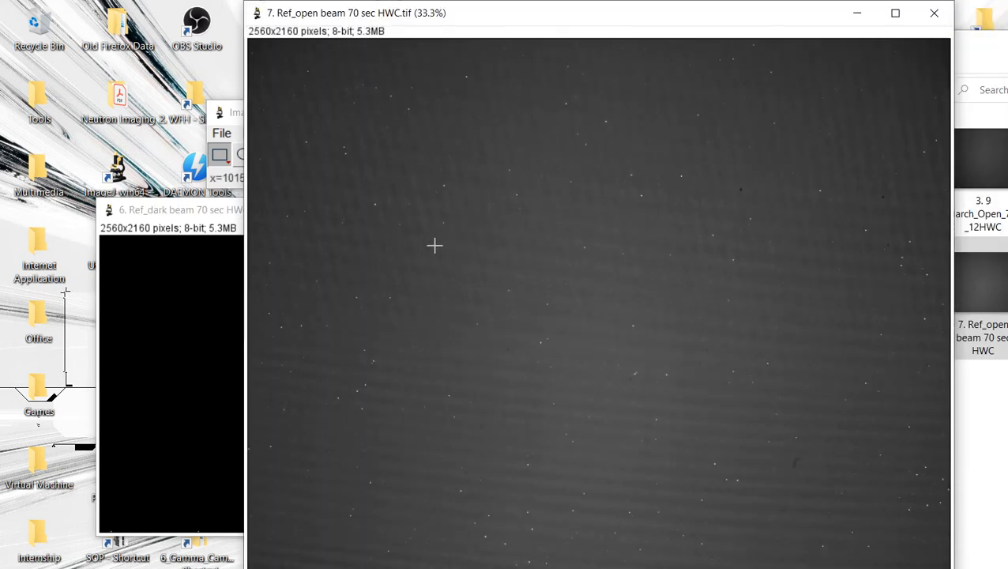
drag(405, 16, 301, 297)
scroll(303, 294, down, 1)
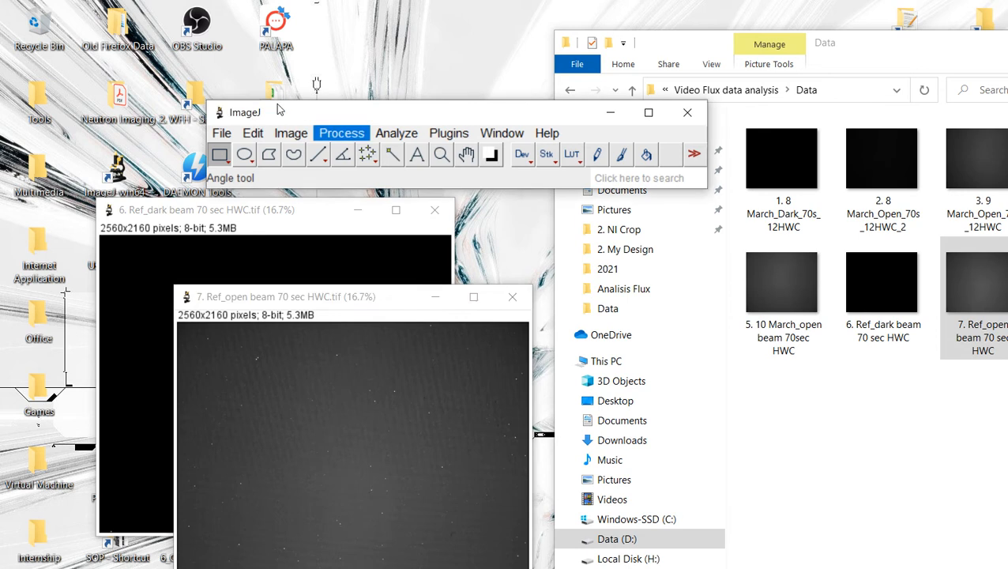
Step: Use Image Calculator to subtract "6. Ref_dark beam 70 sec HWC" from "7. Ref_open beam 70 sec HWC" into a new window
click(342, 132)
key(Down)
key(Down)
key(Down)
key(Down)
key(Down)
key(Down)
key(Down)
key(Down)
key(Down)
key(Down)
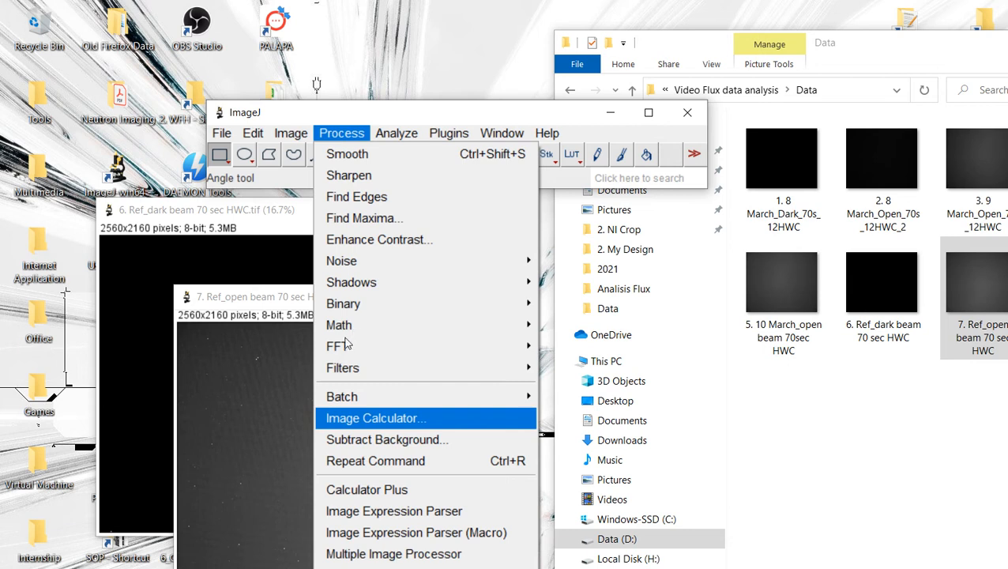
key(Return)
key(alt+Down)
key(Down)
key(Return)
key(Tab)
key(alt+Down)
key(Down)
key(Return)
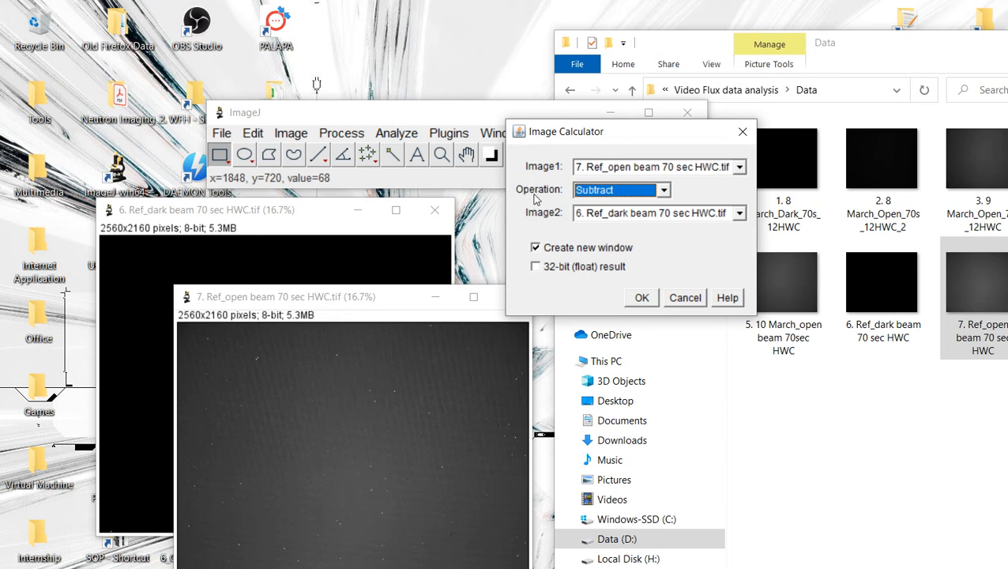
key(Return)
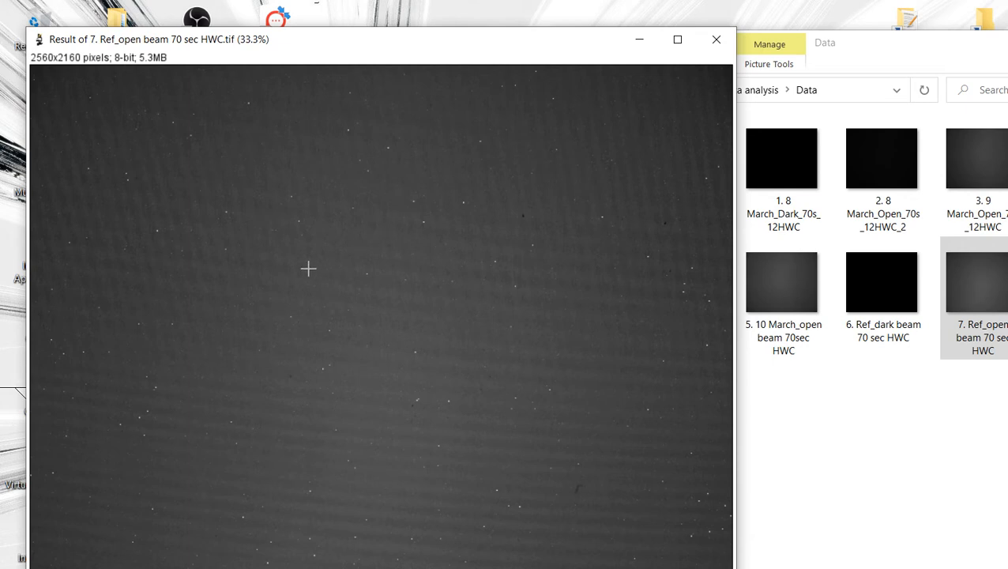
key(minus)
key(minus)
drag(181, 39, 513, 252)
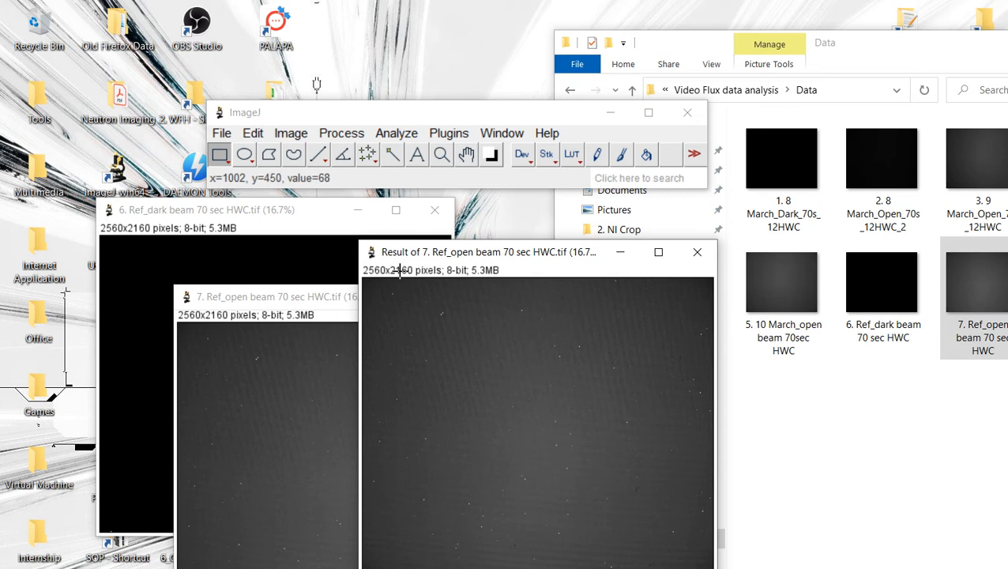
Step: Remove bright outliers from the subtraction result with a radius of 5 pixels and threshold 50
click(339, 133)
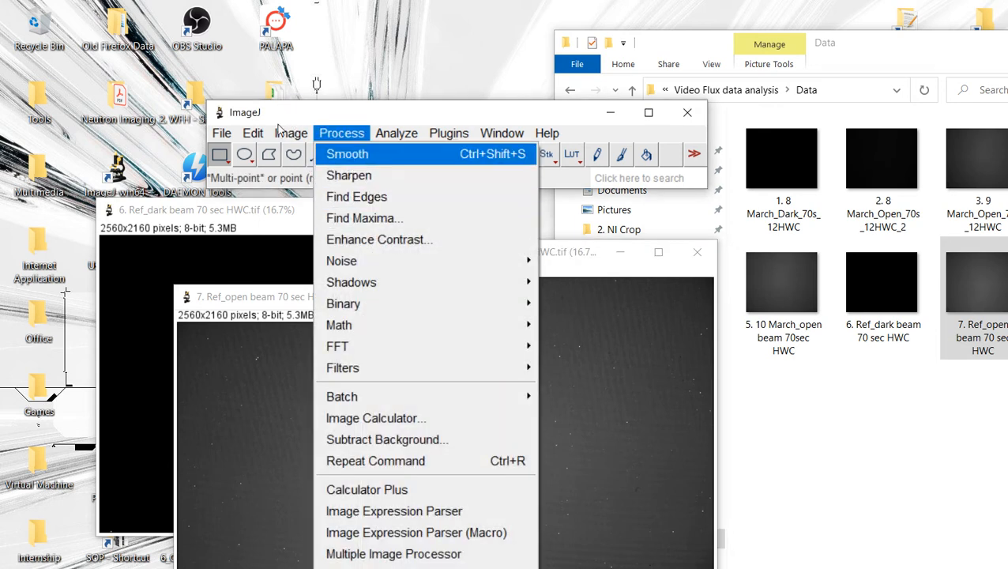
mouse_move(497, 263)
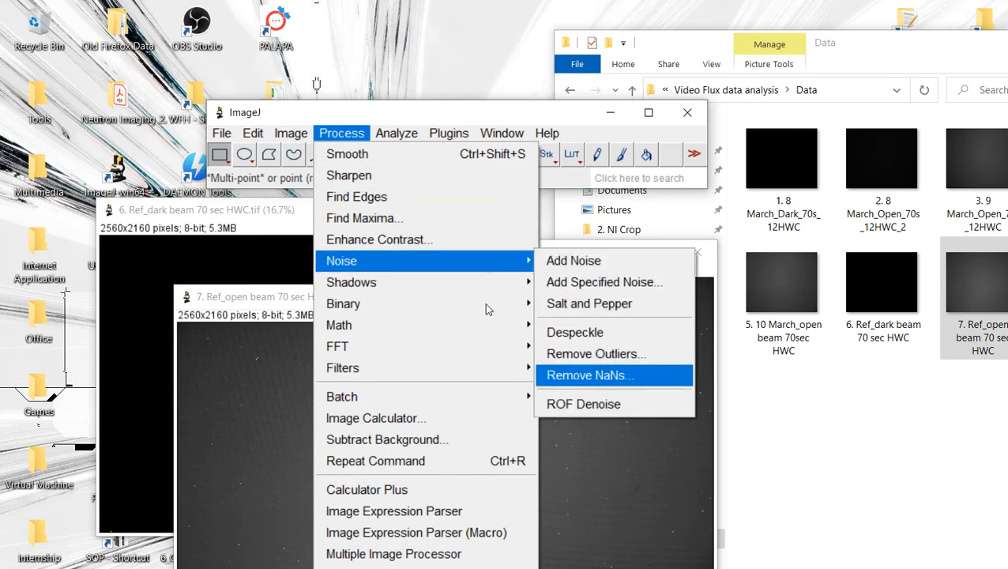
click(596, 354)
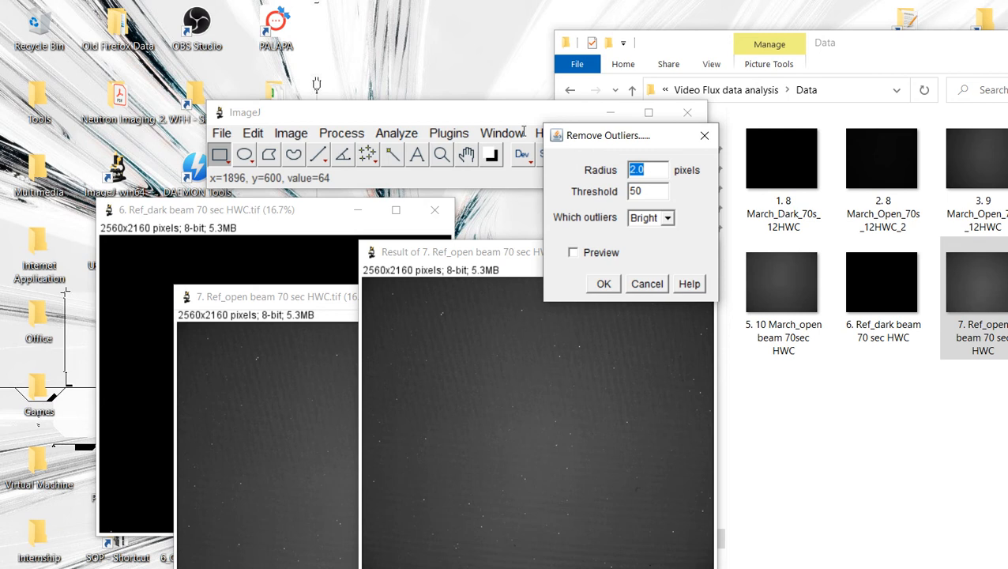
text(5)
key(Return)
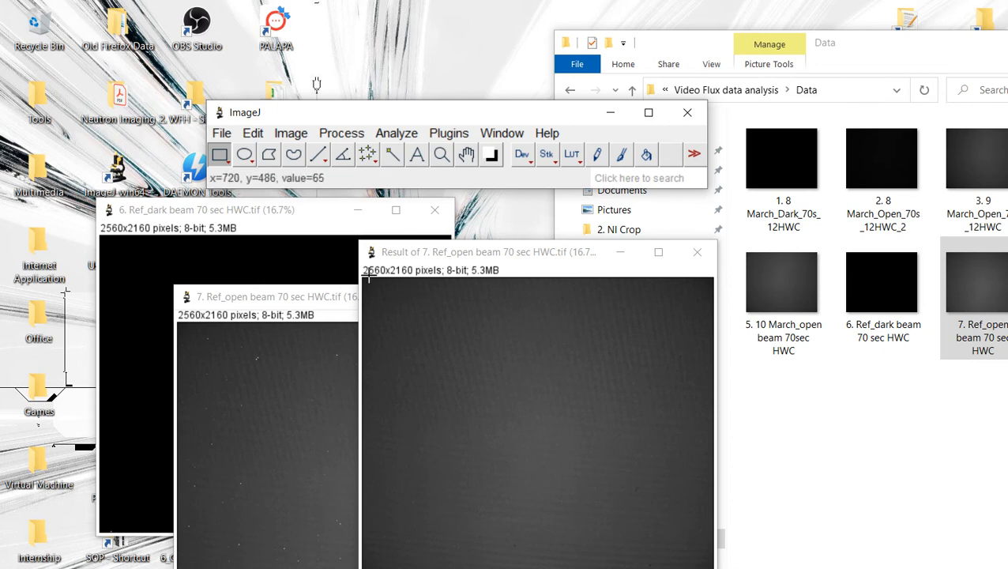
Step: Draw a horizontal straight line across the full width of the subtraction result image
drag(411, 251, 459, 233)
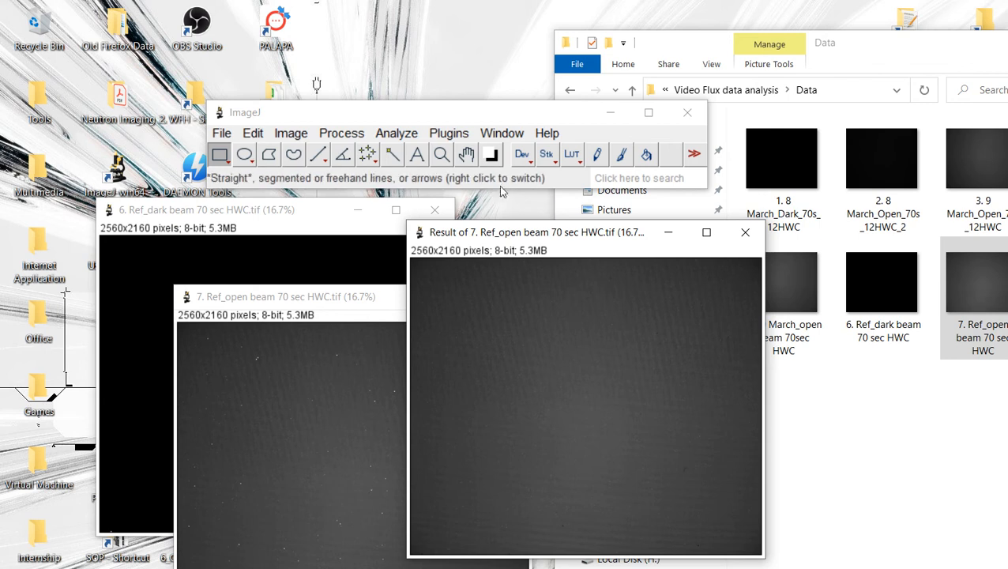
drag(487, 232, 425, 238)
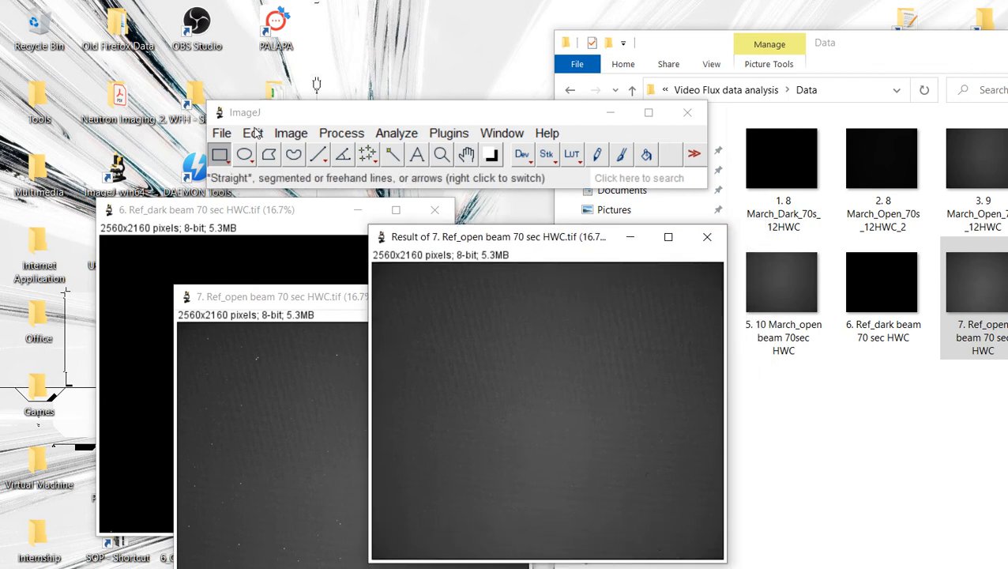
click(319, 154)
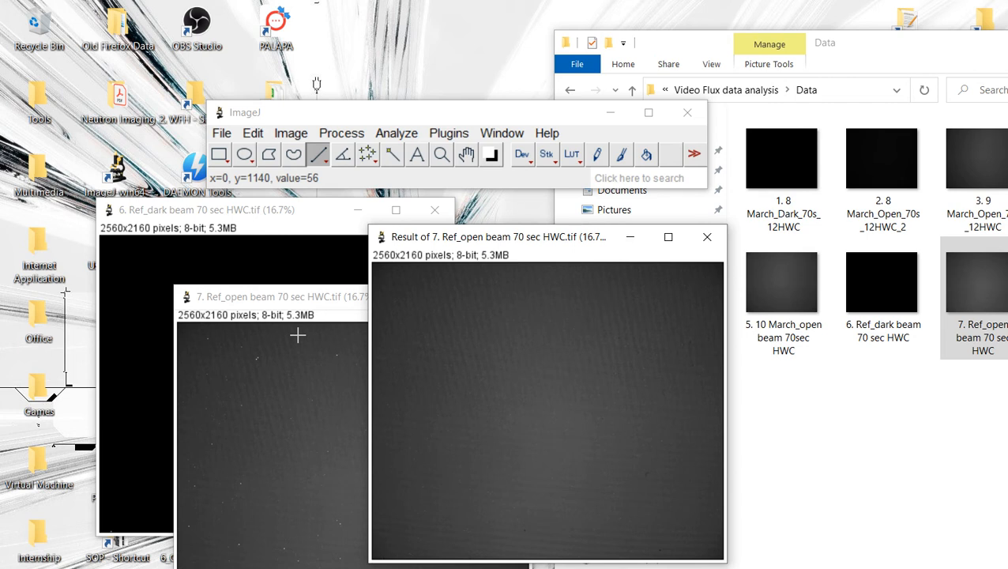
drag(297, 335, 315, 337)
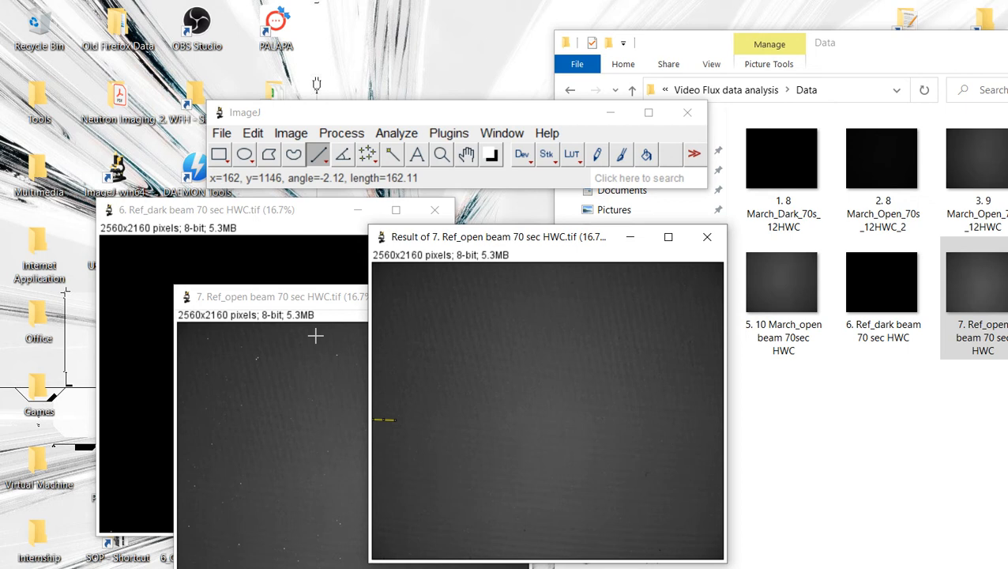
drag(315, 337, 578, 348)
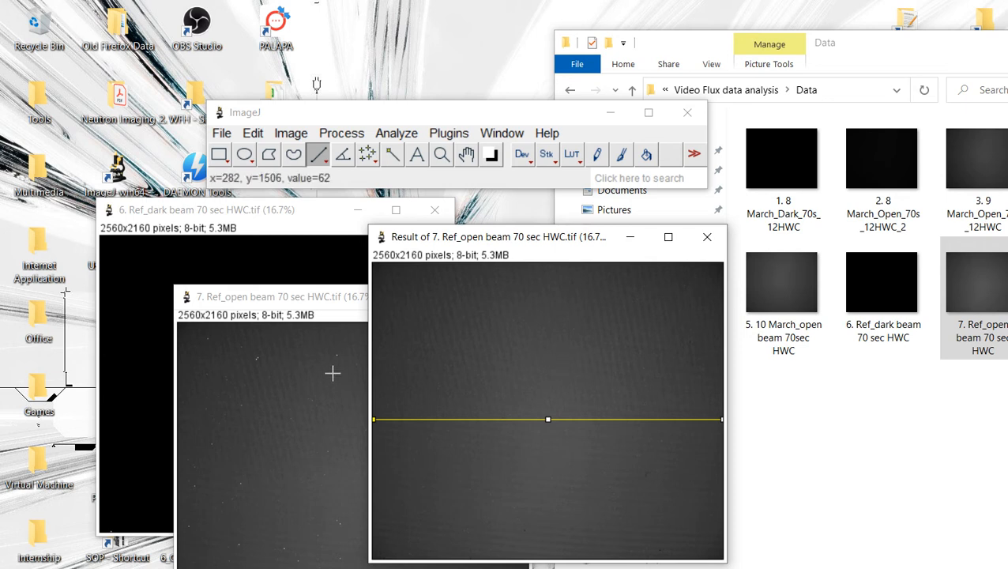
Step: Set the scale with the line as a known distance of 10 cm, applied globally
click(329, 113)
click(397, 132)
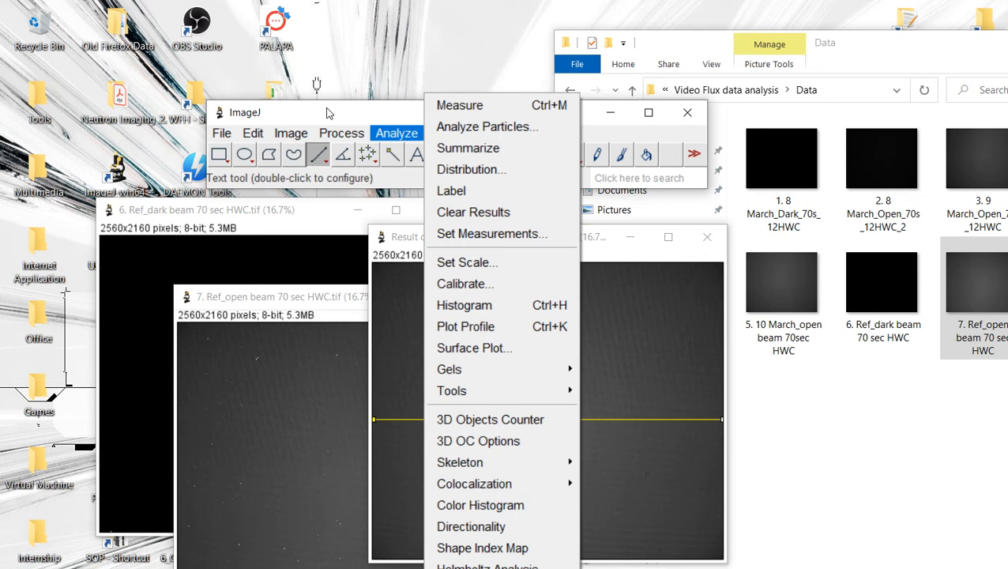
click(466, 263)
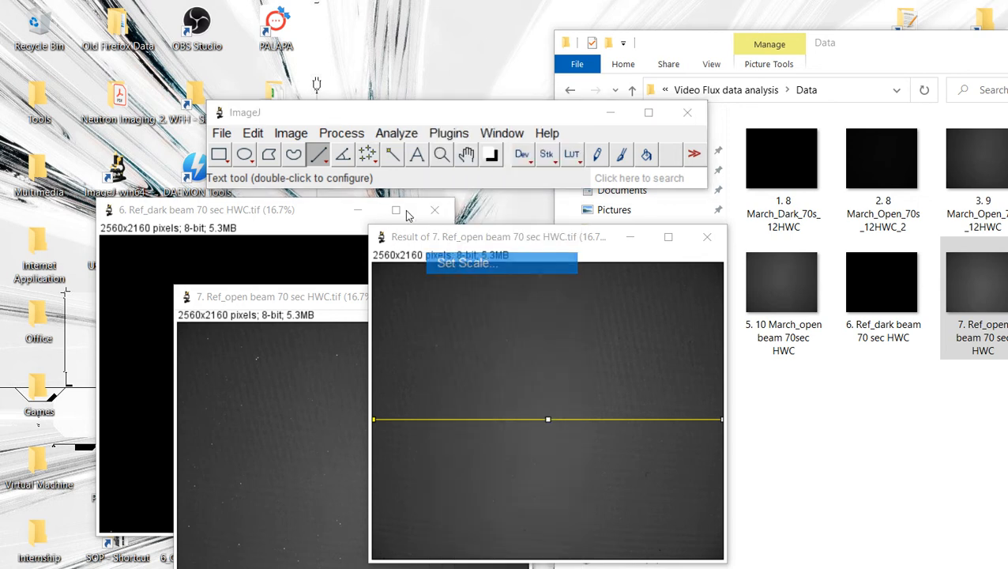
click(588, 270)
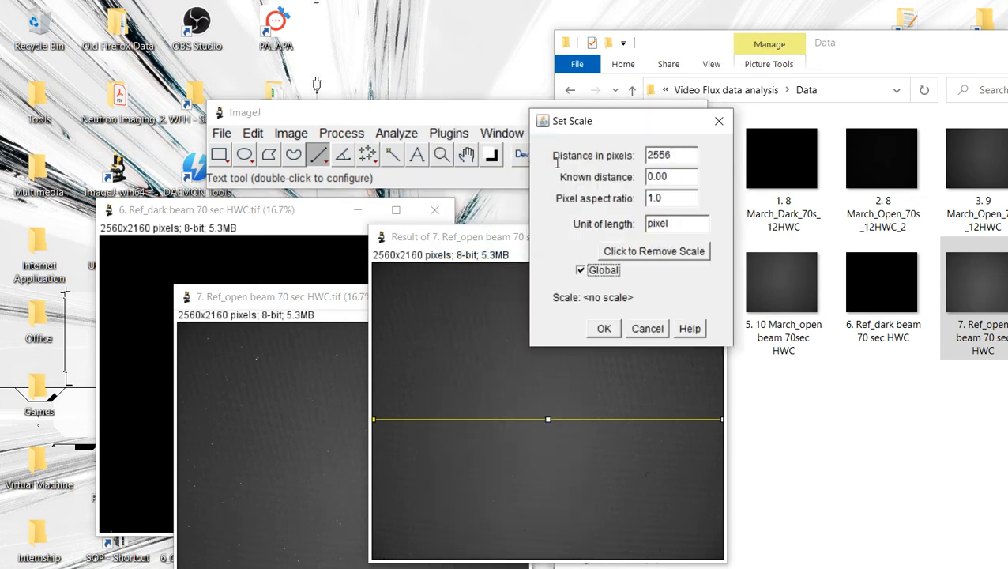
double_click(681, 178)
click(653, 178)
drag(674, 179, 637, 176)
text(10)
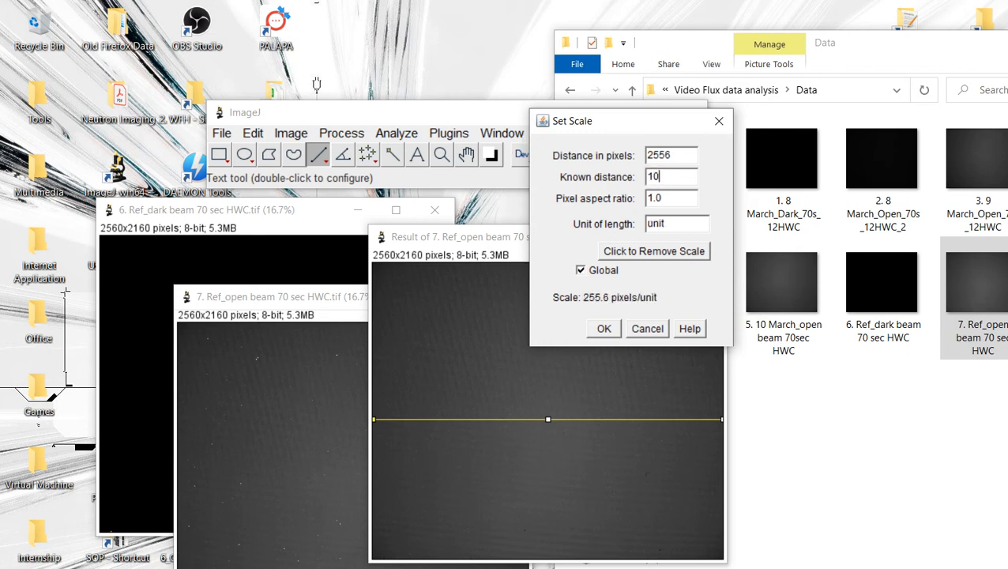
click(678, 222)
text(cm)
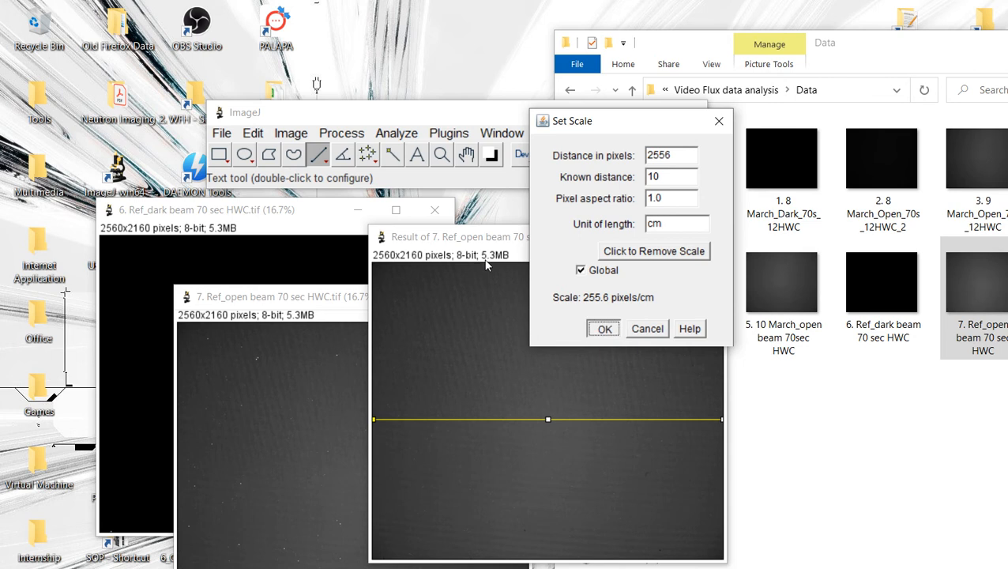
click(603, 328)
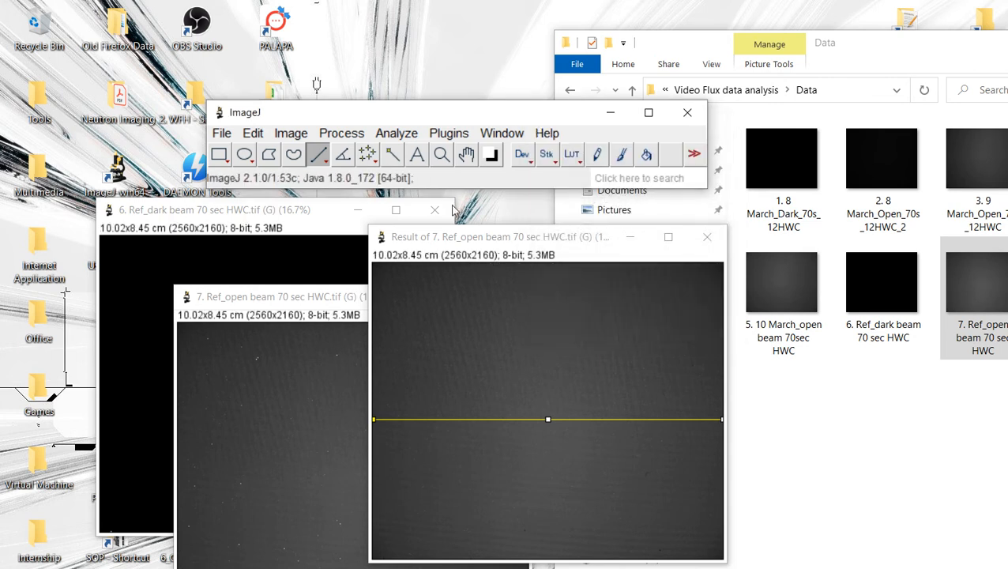
drag(451, 237, 467, 254)
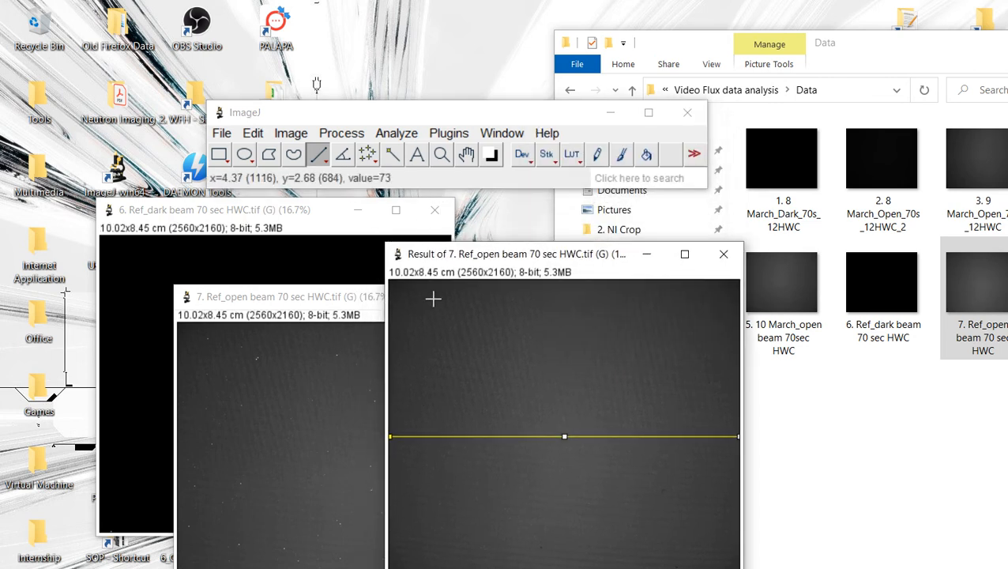
drag(442, 222, 451, 211)
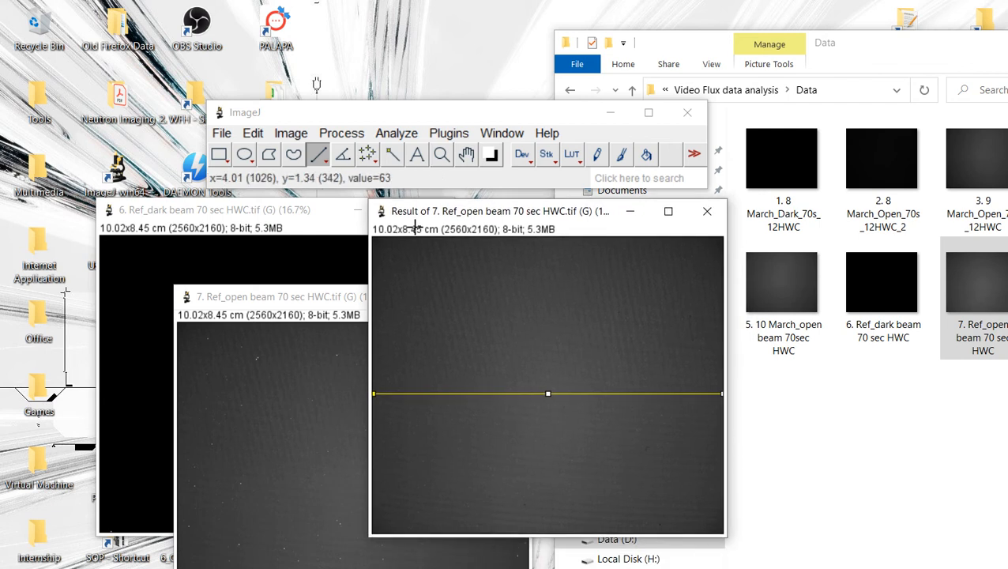
Step: Draw a rectangular selection covering most of the subtraction result image
click(352, 249)
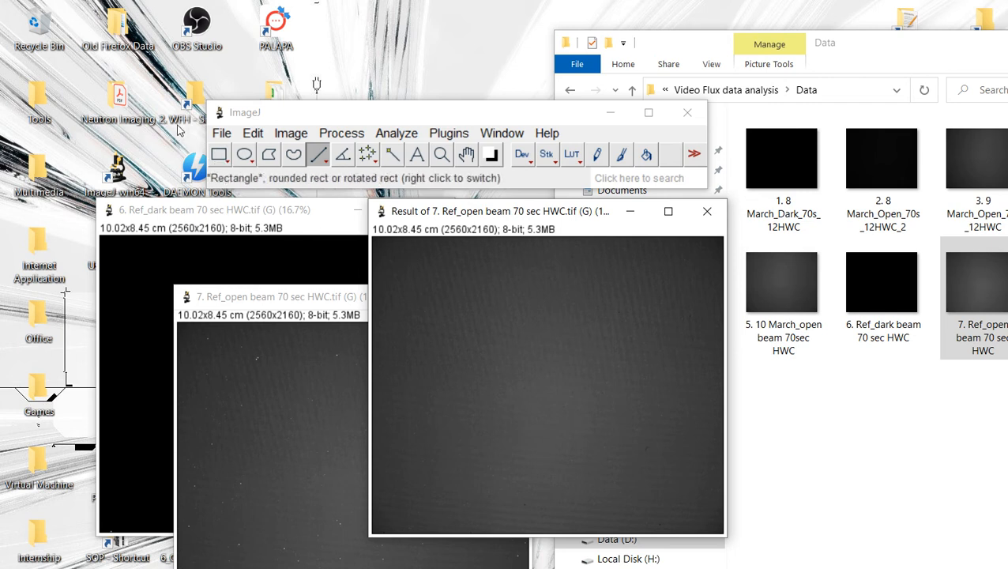
click(219, 154)
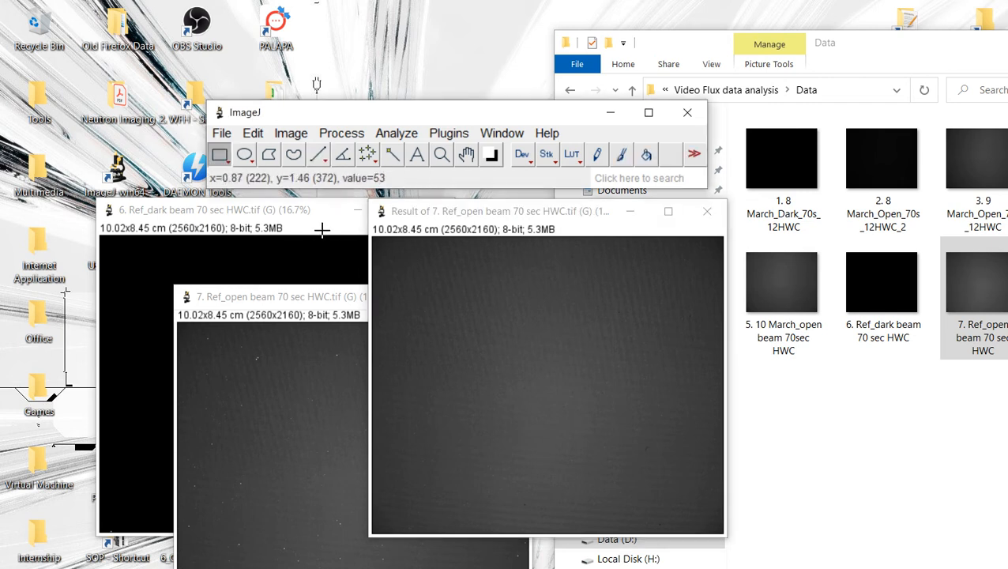
mouse_move(407, 286)
mouse_down()
mouse_move(485, 356)
mouse_move(592, 420)
mouse_up()
drag(474, 336, 552, 387)
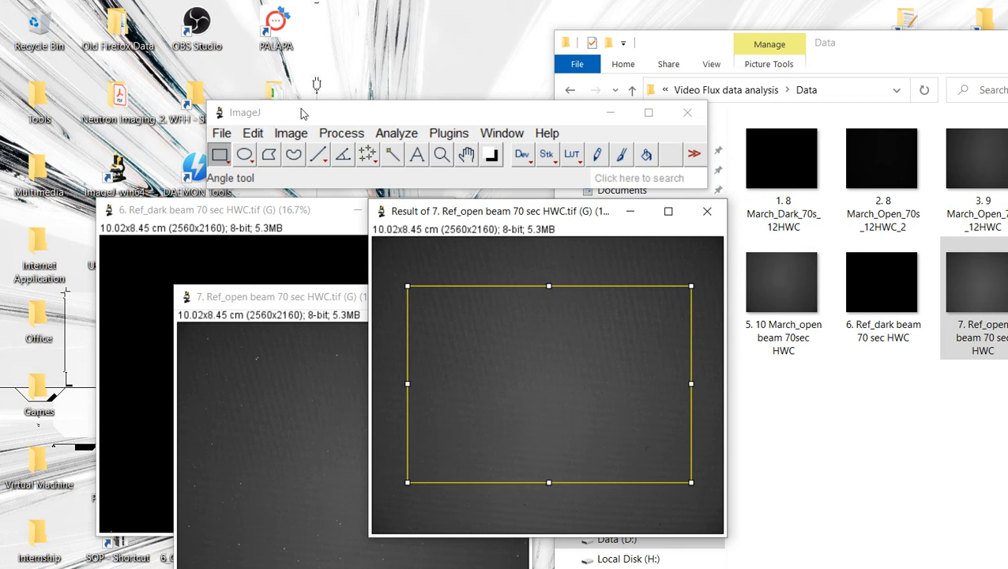
Step: Plot the profile of the rectangular selection on the subtraction result, inspect it, and close the plot
key(alt+a)
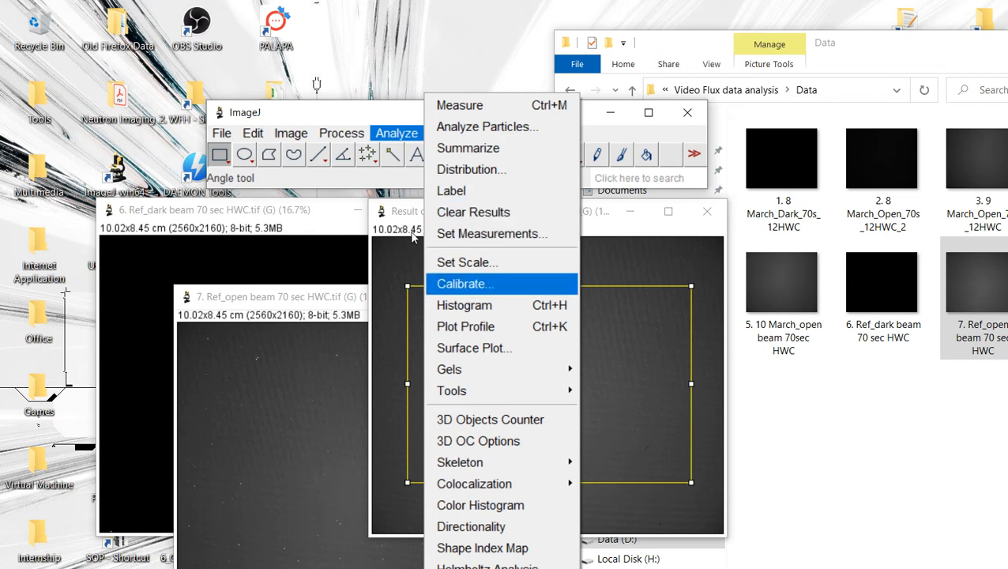
key(Down)
key(Down)
key(Down)
key(Return)
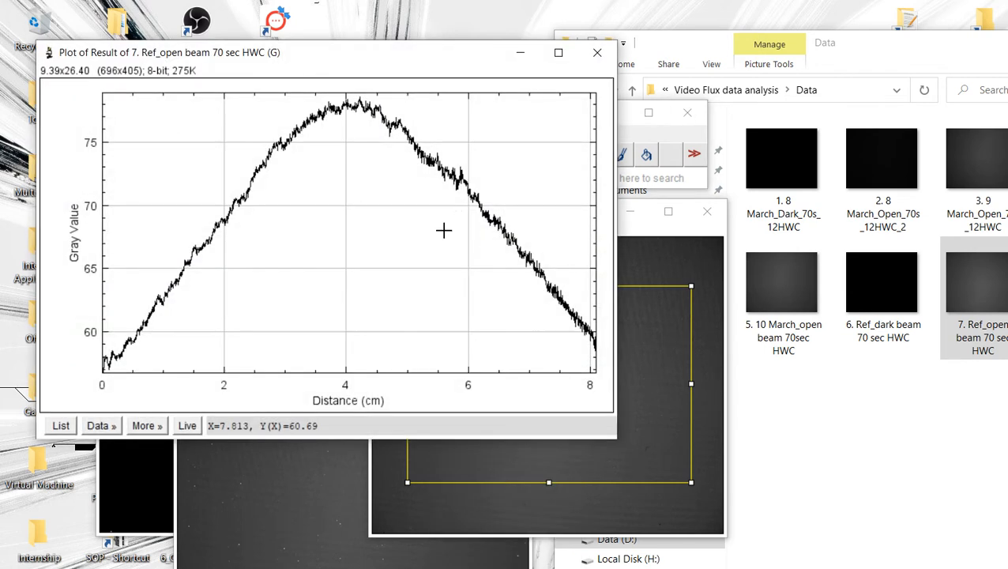
drag(301, 34, 805, 80)
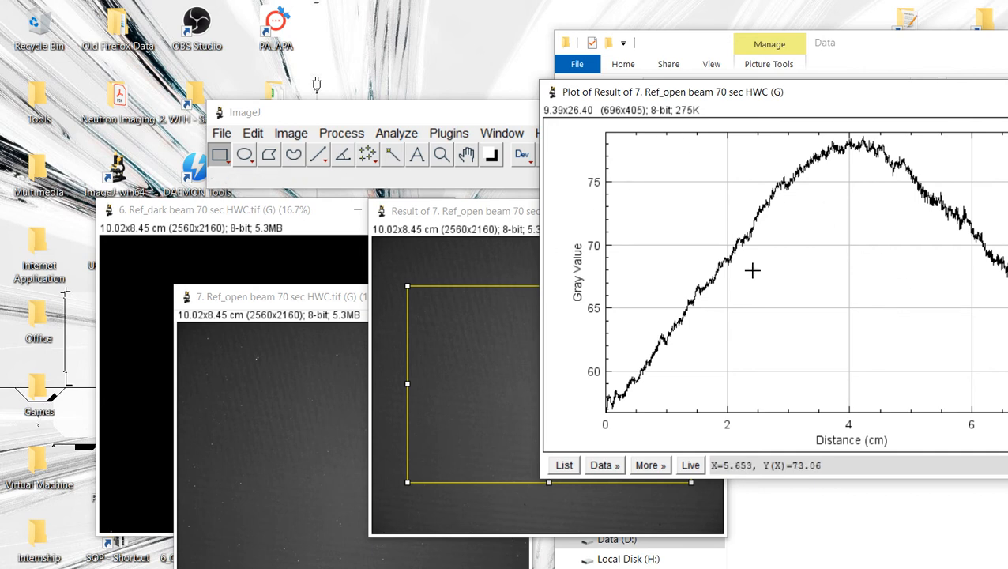
drag(700, 93, 233, 157)
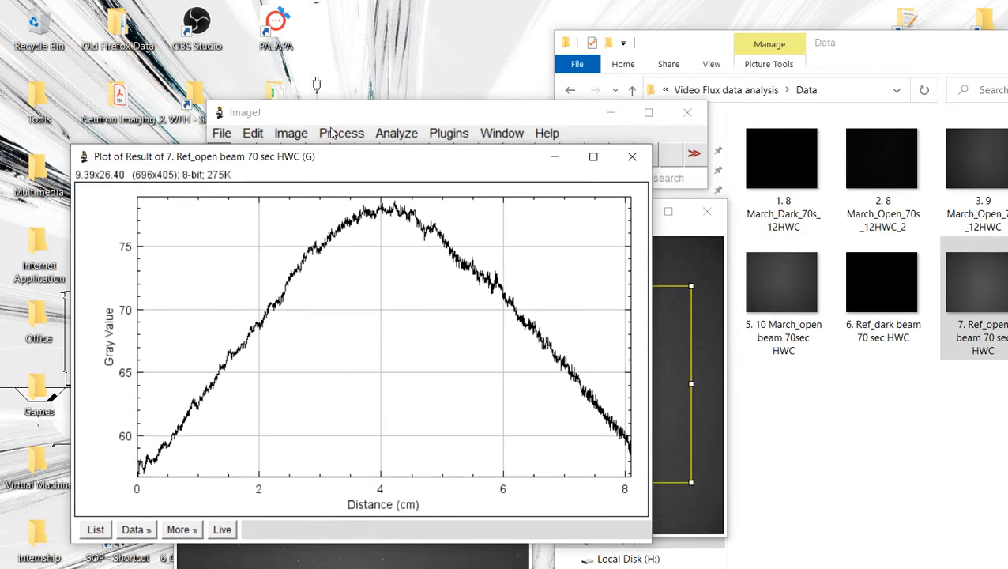
drag(398, 152, 717, 110)
click(399, 218)
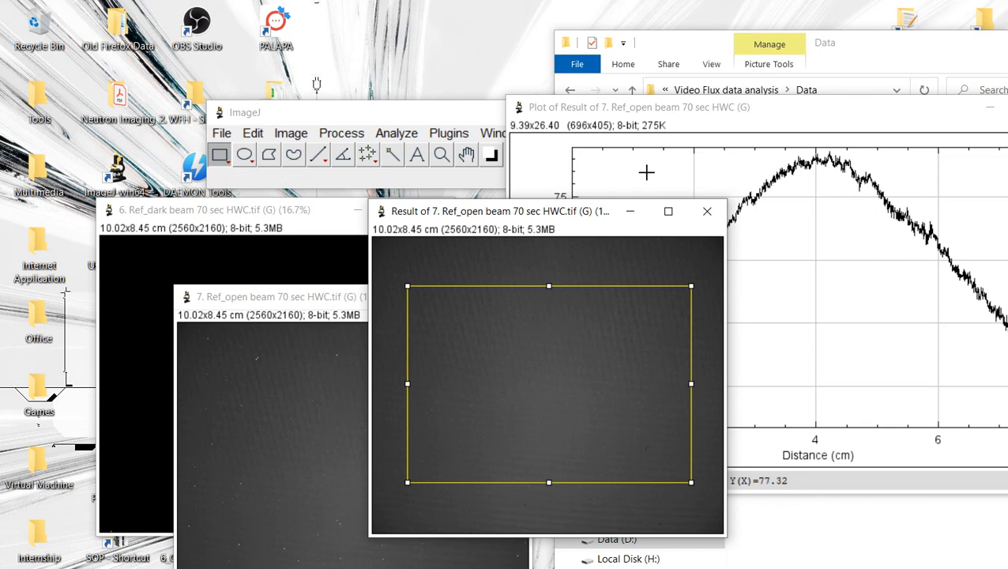
click(854, 97)
key(ctrl+w)
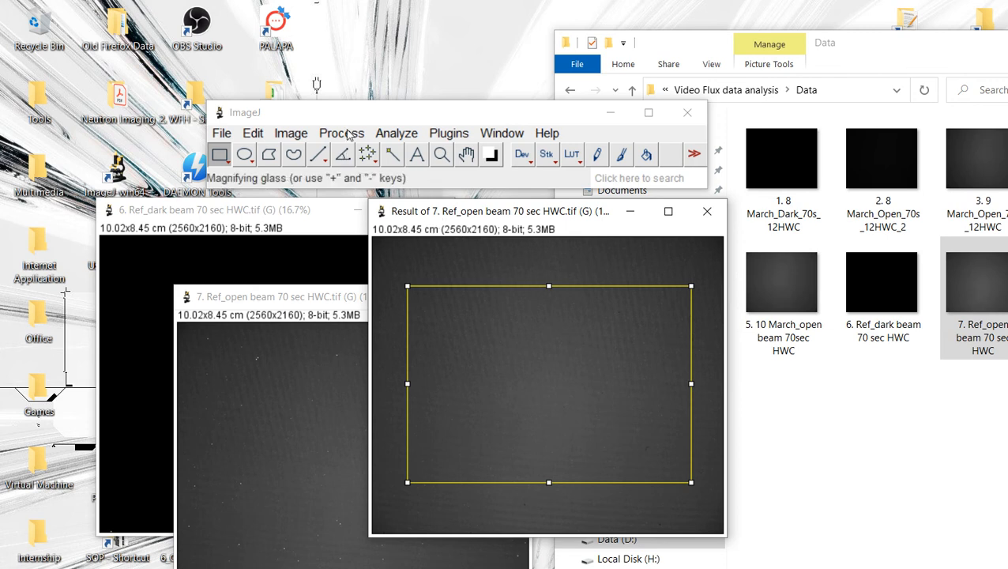
Step: Open the macro recorder
click(449, 134)
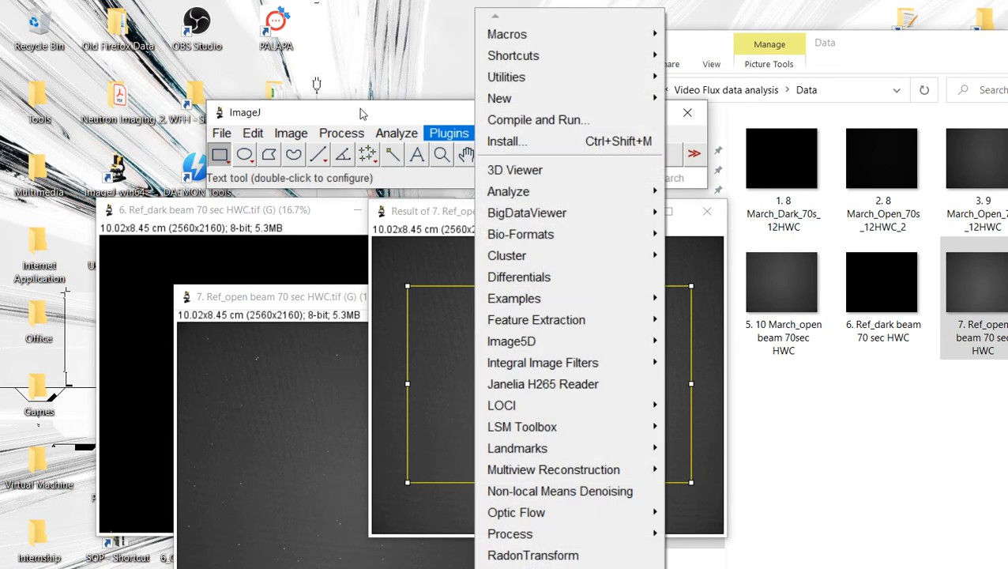
mouse_move(472, 34)
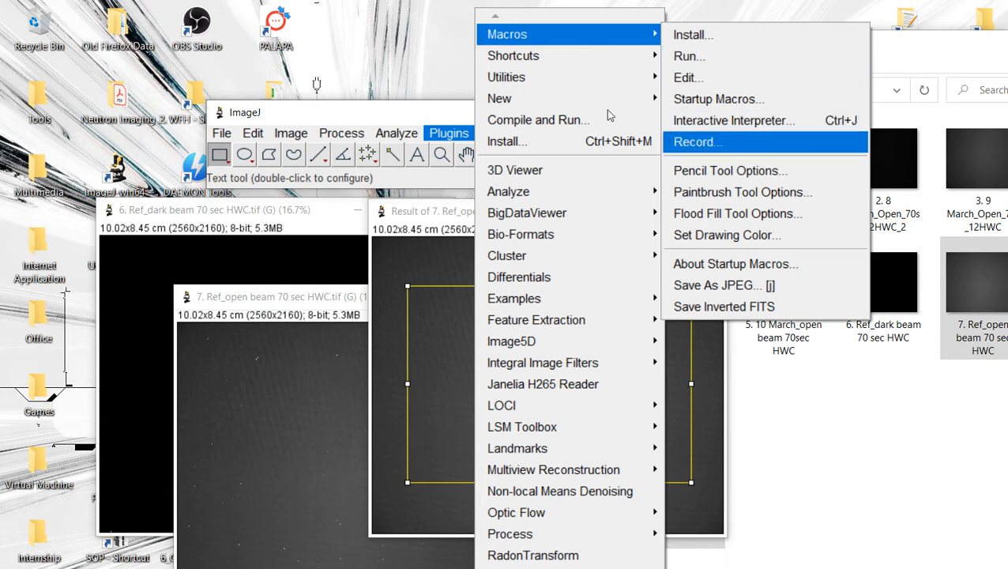
click(694, 142)
drag(566, 109, 831, 227)
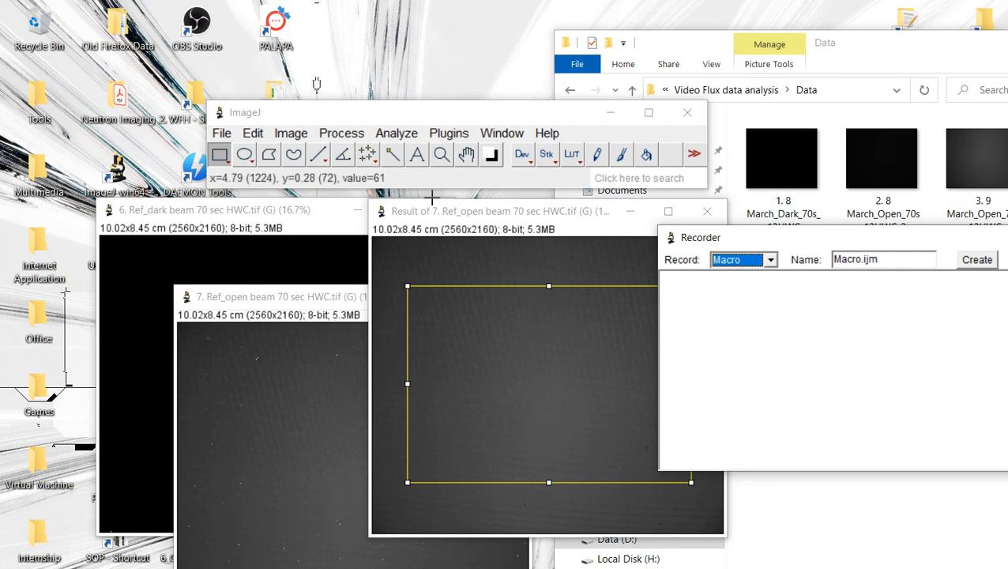
Step: Draw a rectangular selection of about 2142 × 1482 pixels across the subtraction result while recording
click(442, 245)
drag(488, 207, 411, 208)
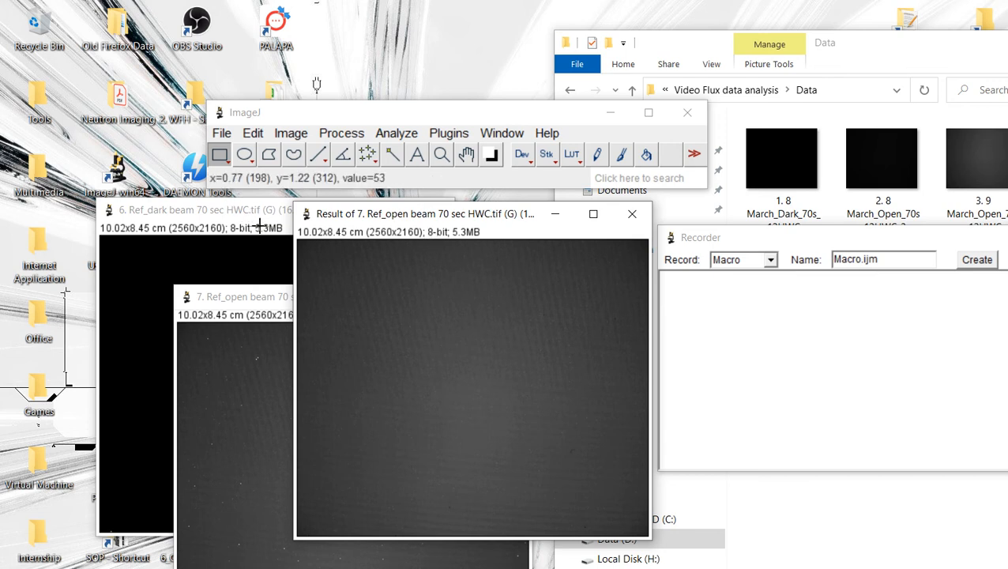
drag(325, 283, 619, 487)
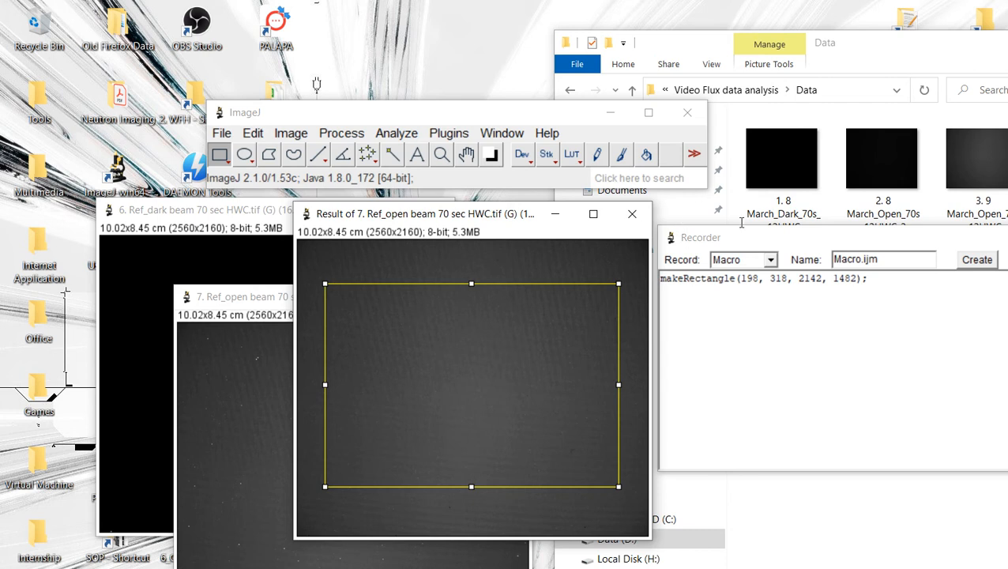
Step: Create a macro from the recorded rectangle and run it on the "7. Ref_open beam 70 sec HWC" image
click(977, 259)
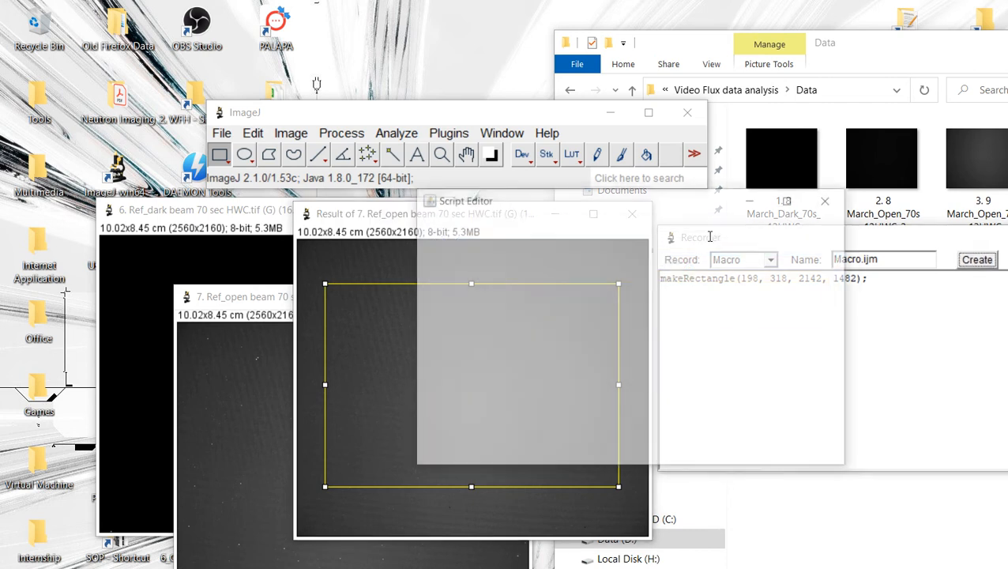
drag(564, 199, 735, 350)
click(454, 277)
click(229, 321)
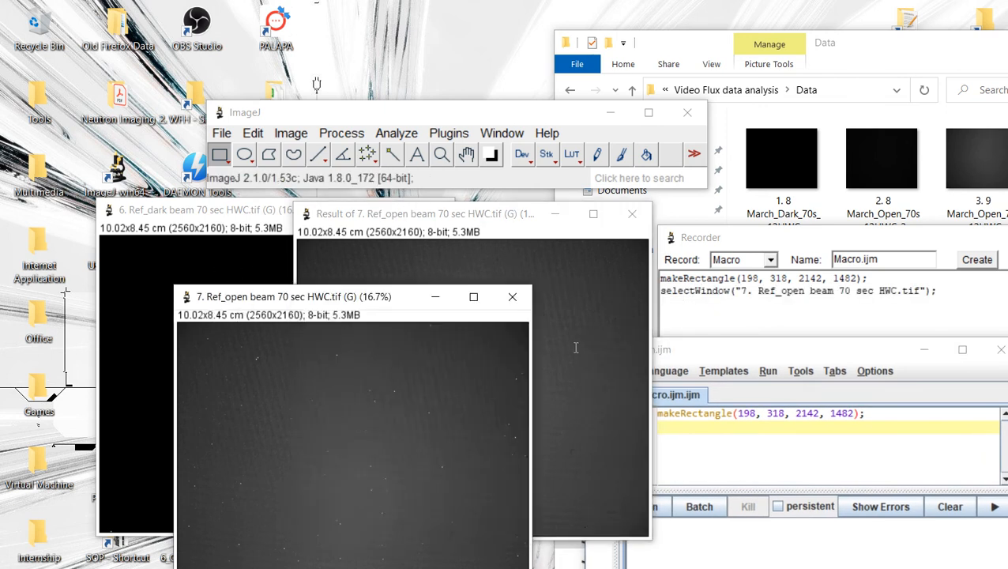
click(752, 346)
click(646, 505)
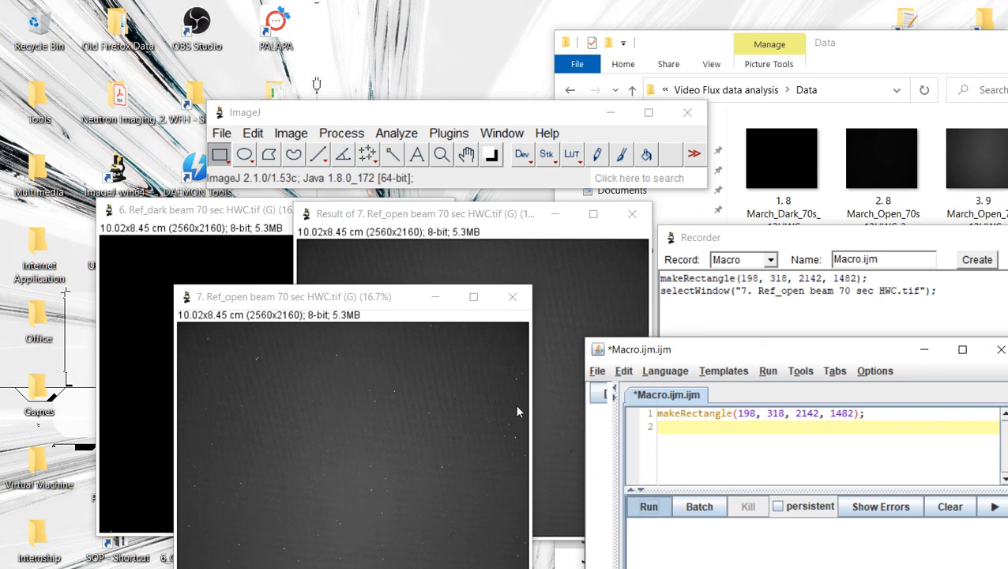
Step: Run the same rectangle macro on the "6. Ref_dark beam 70 sec HWC" image and on the subtraction result
click(165, 283)
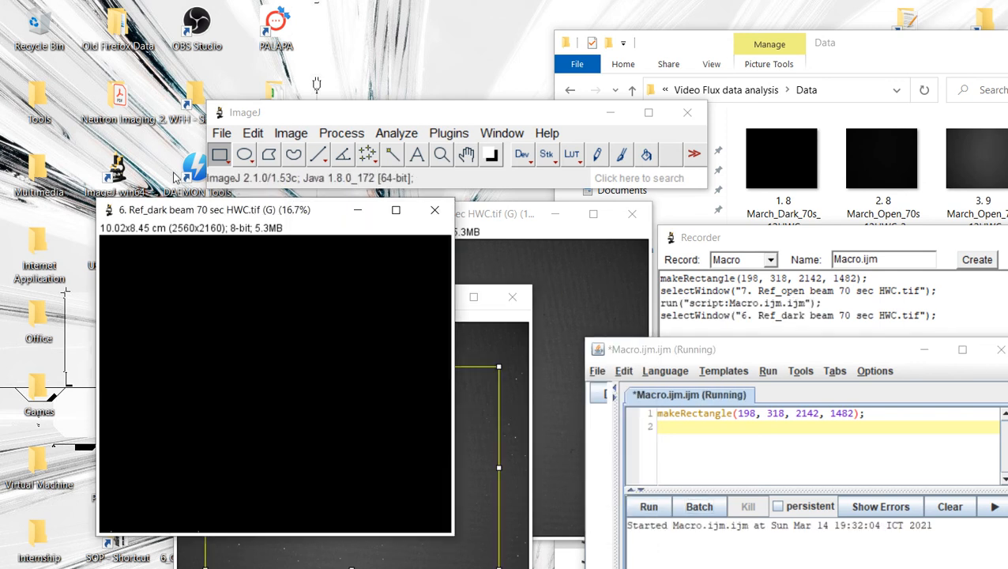
click(649, 506)
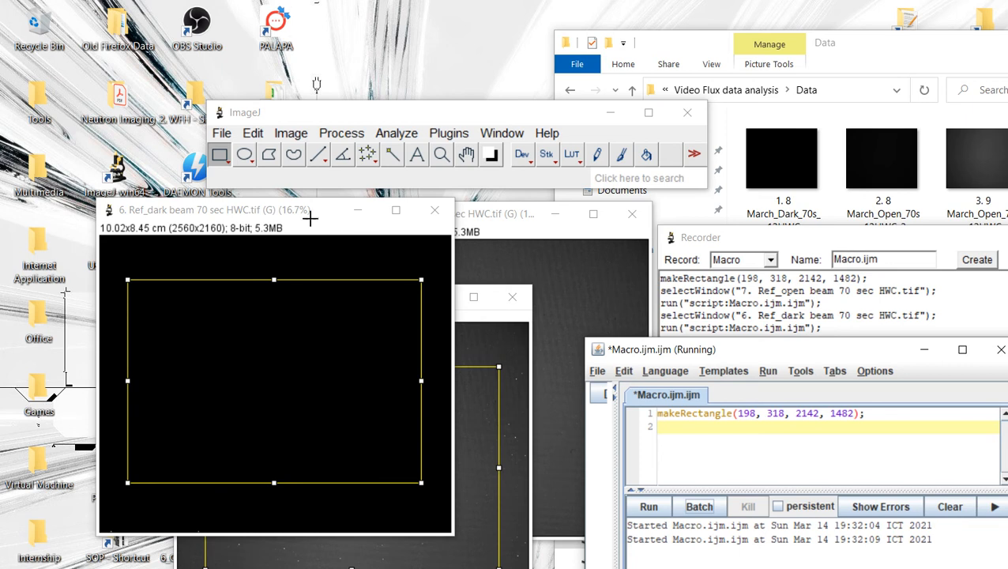
click(381, 258)
click(467, 340)
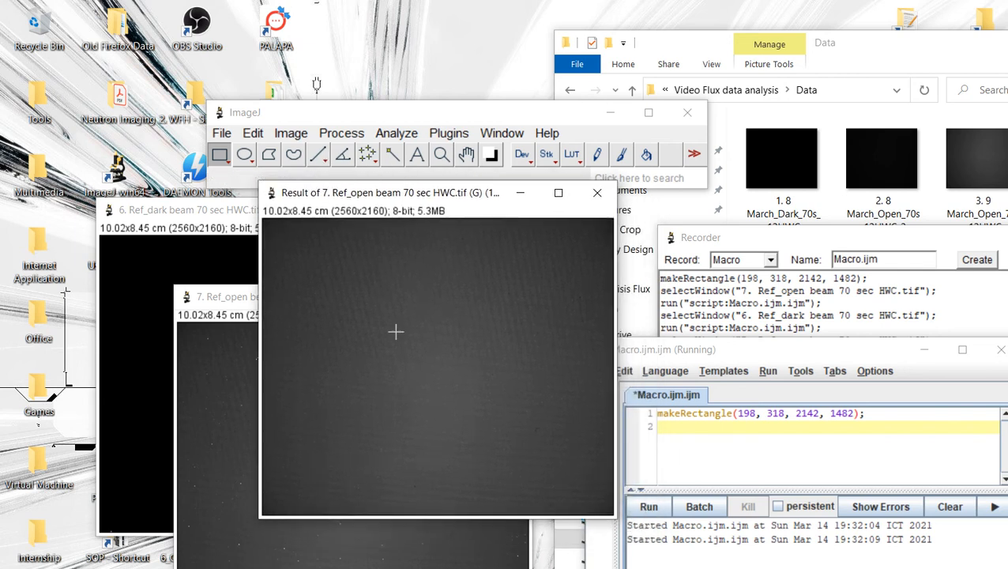
click(655, 506)
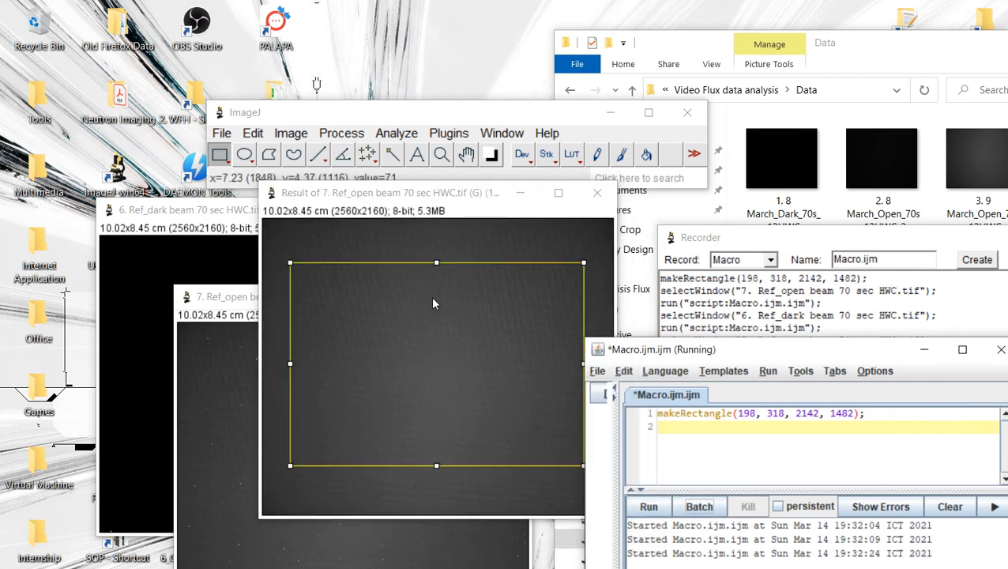
Step: Plot the profile of the rectangle on the subtraction result and copy its first data set
mouse_move(678, 348)
mouse_down()
mouse_move(747, 312)
mouse_move(731, 314)
mouse_up()
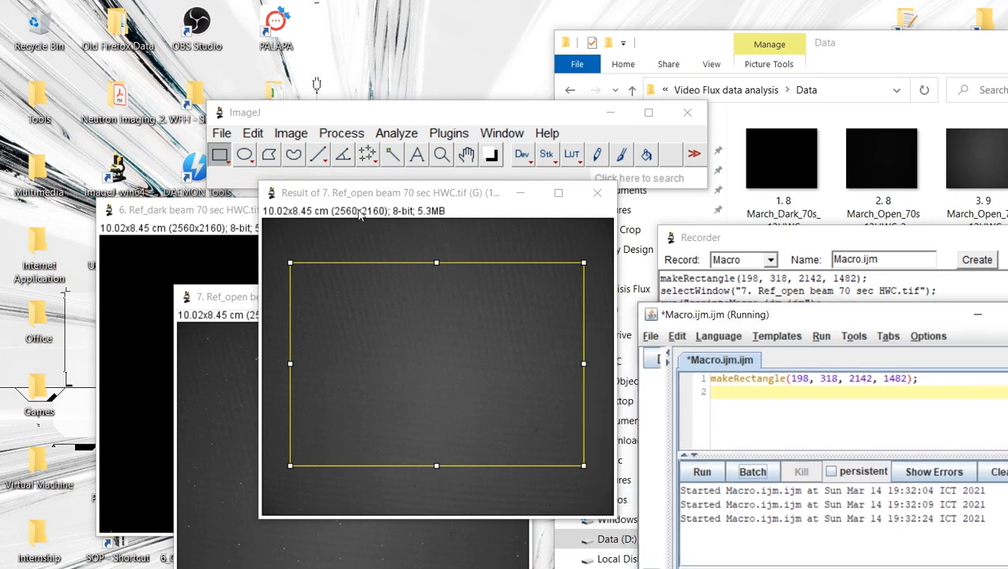
click(397, 133)
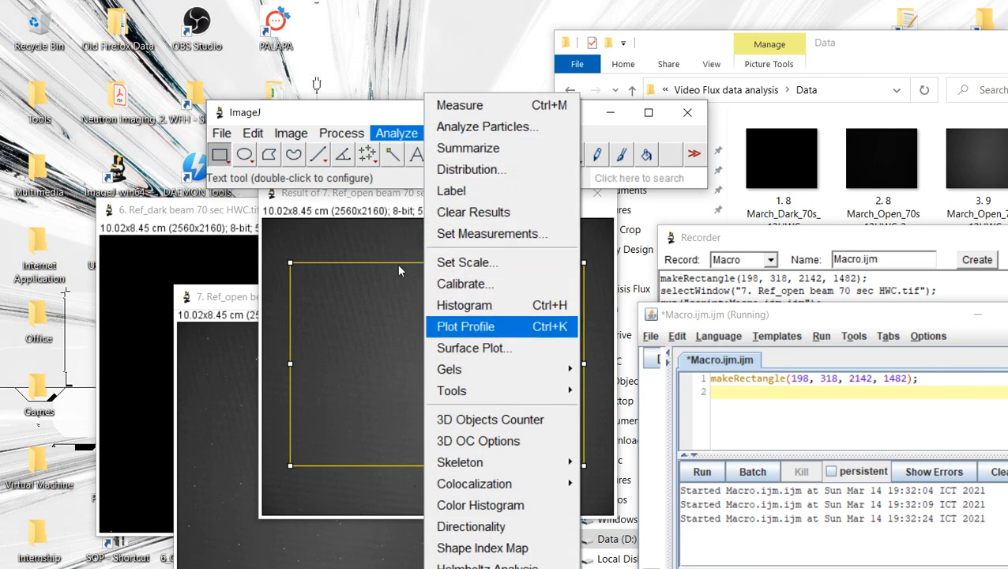
click(474, 327)
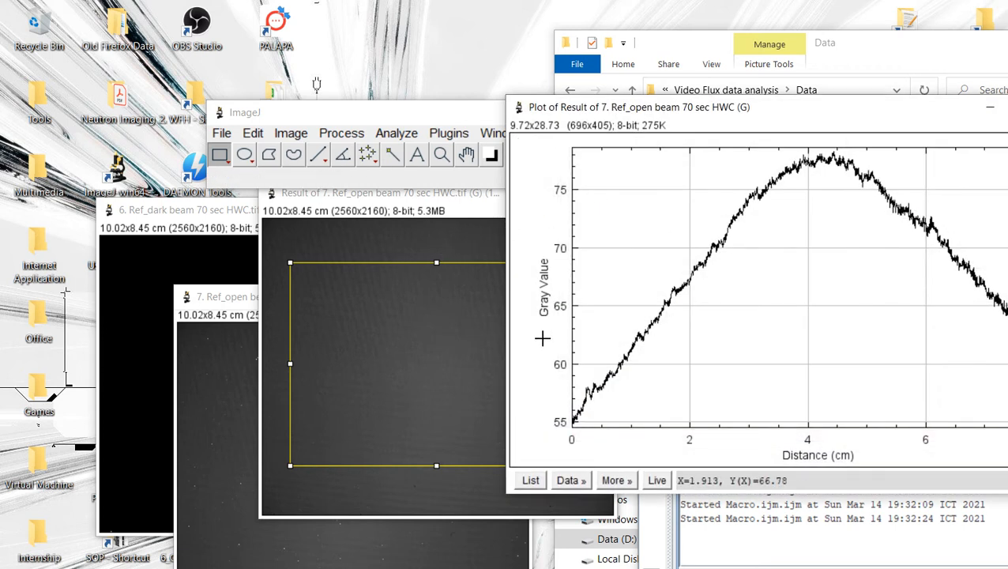
click(573, 481)
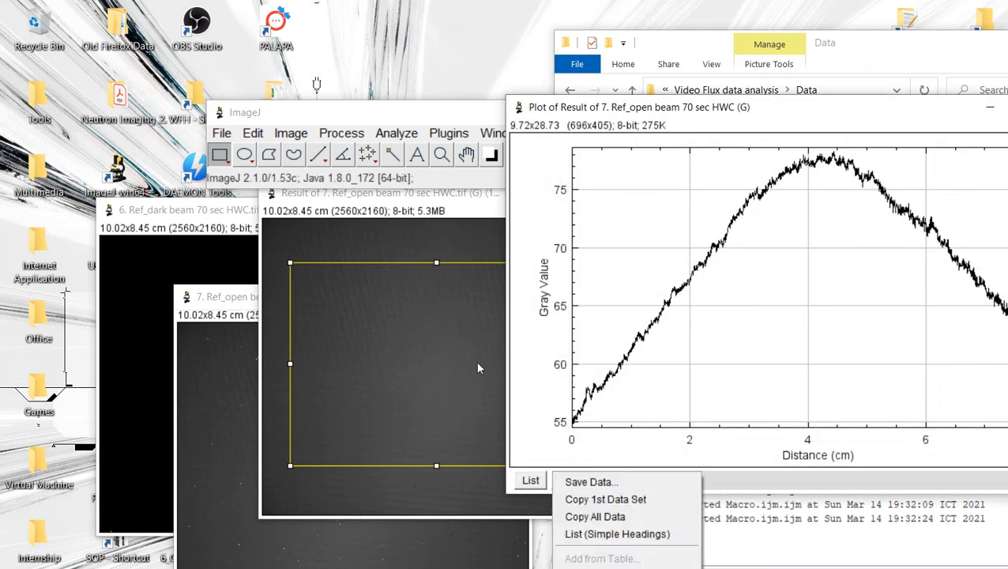
click(571, 437)
click(574, 480)
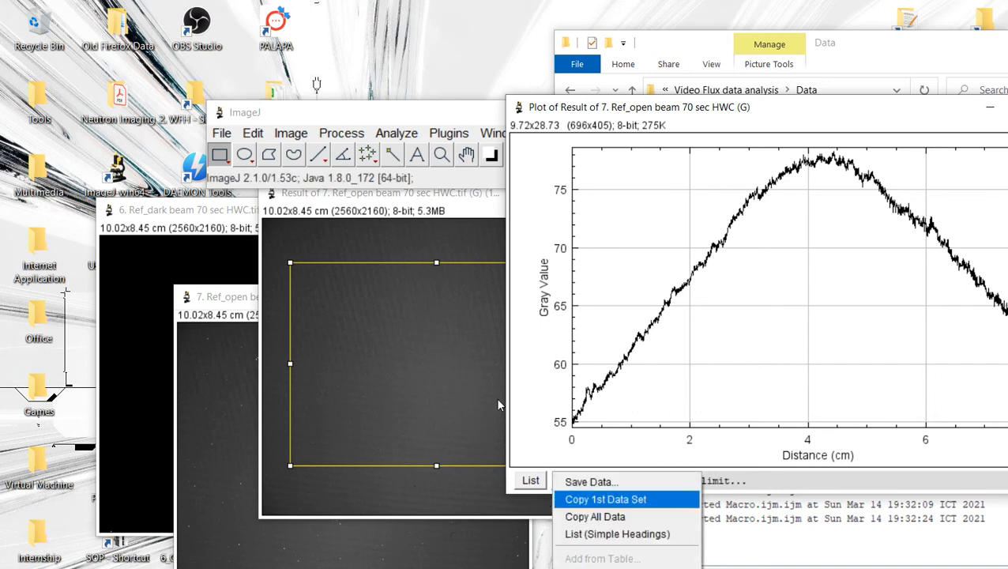
click(542, 456)
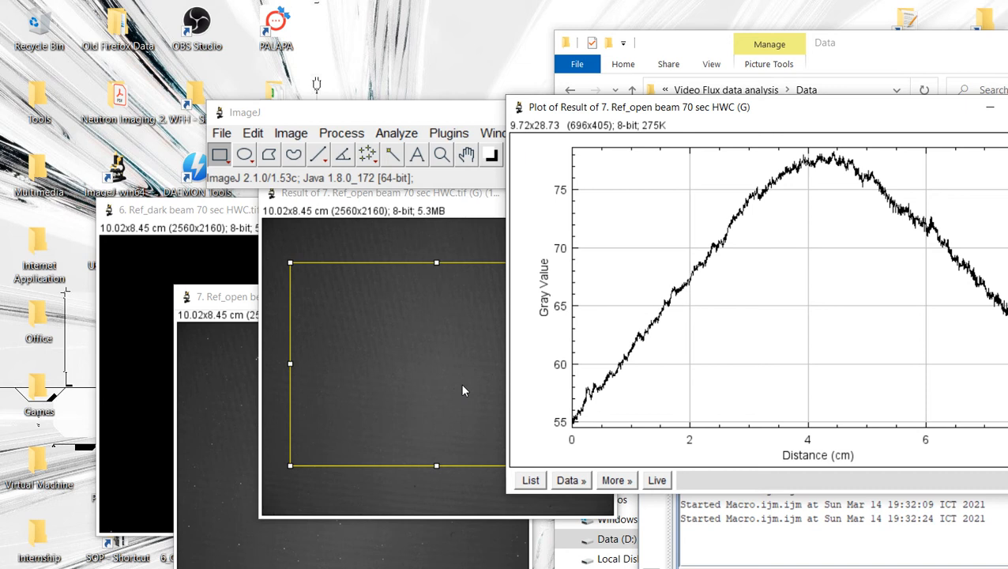
click(571, 480)
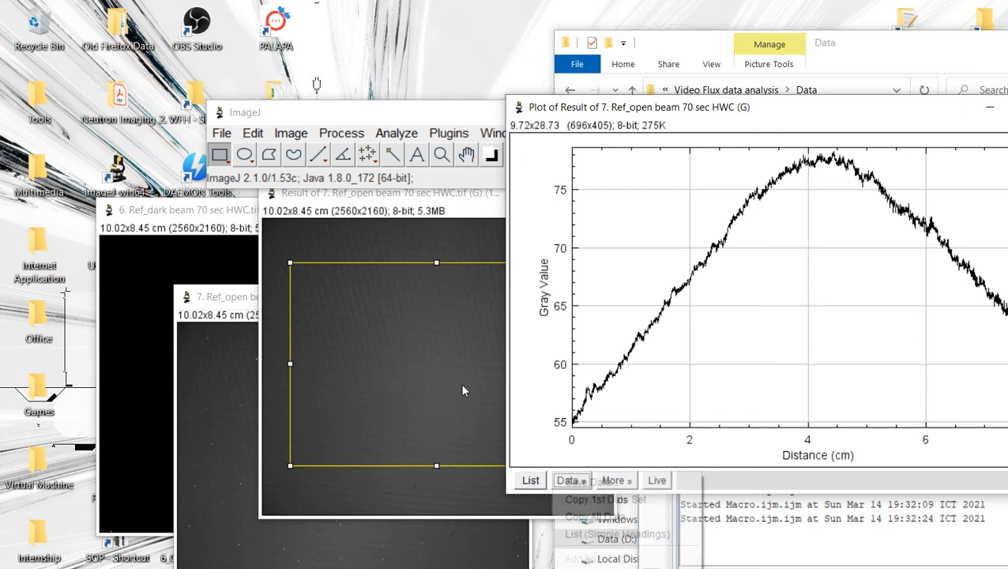
click(605, 499)
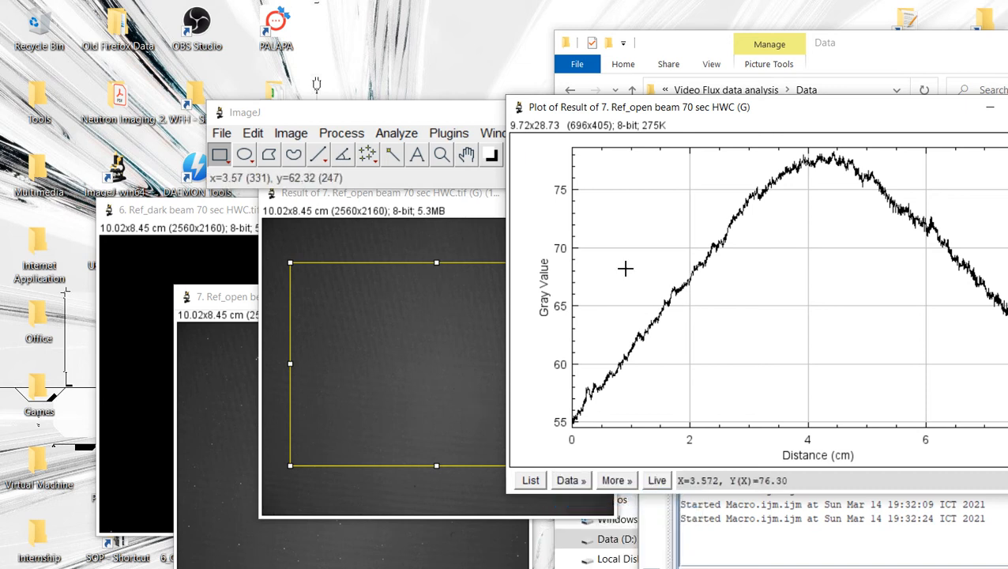
Step: Open the Curve Fitting tool and replace its sample data with the copied profile data
click(888, 90)
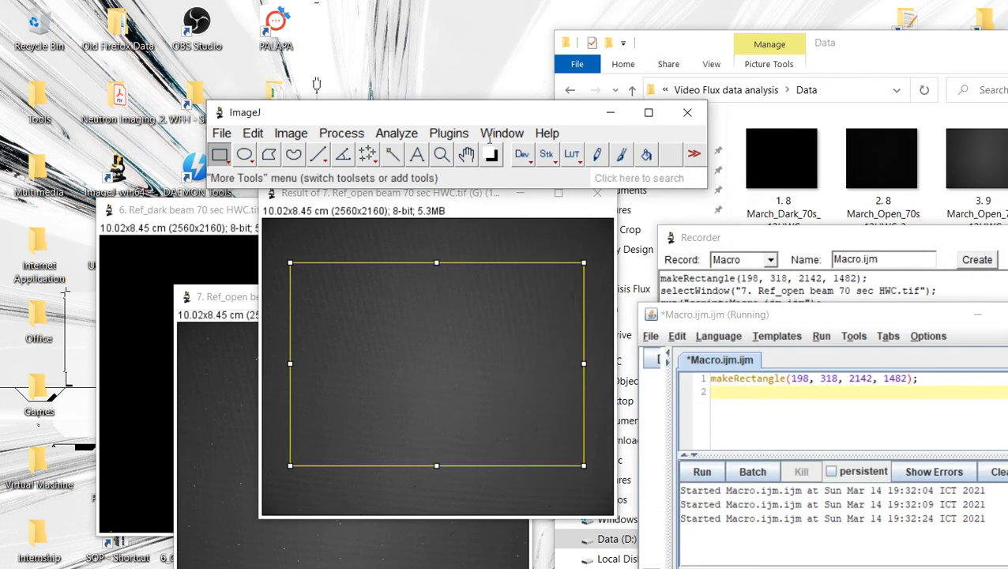
click(397, 133)
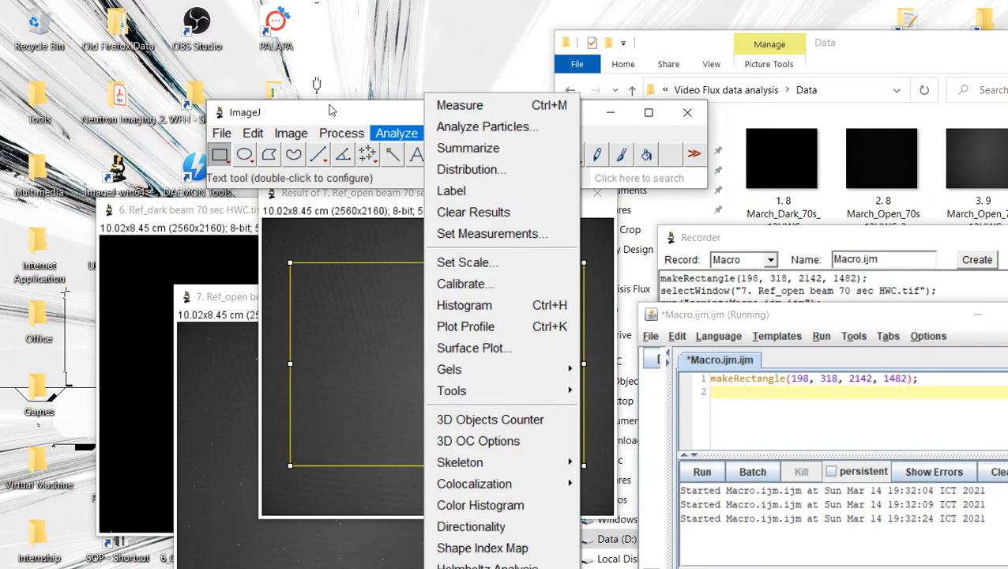
mouse_move(497, 390)
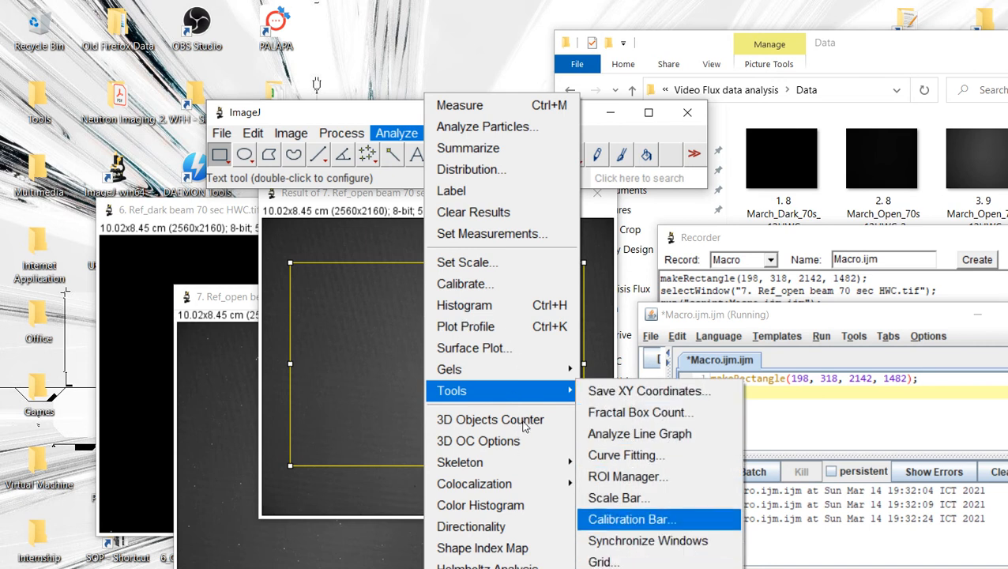
click(625, 455)
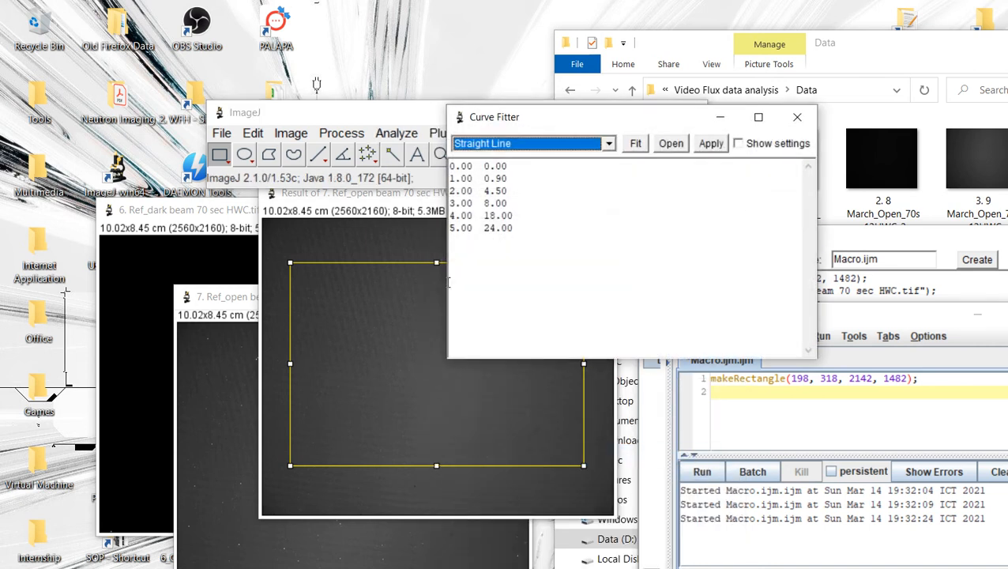
drag(450, 192, 338, 113)
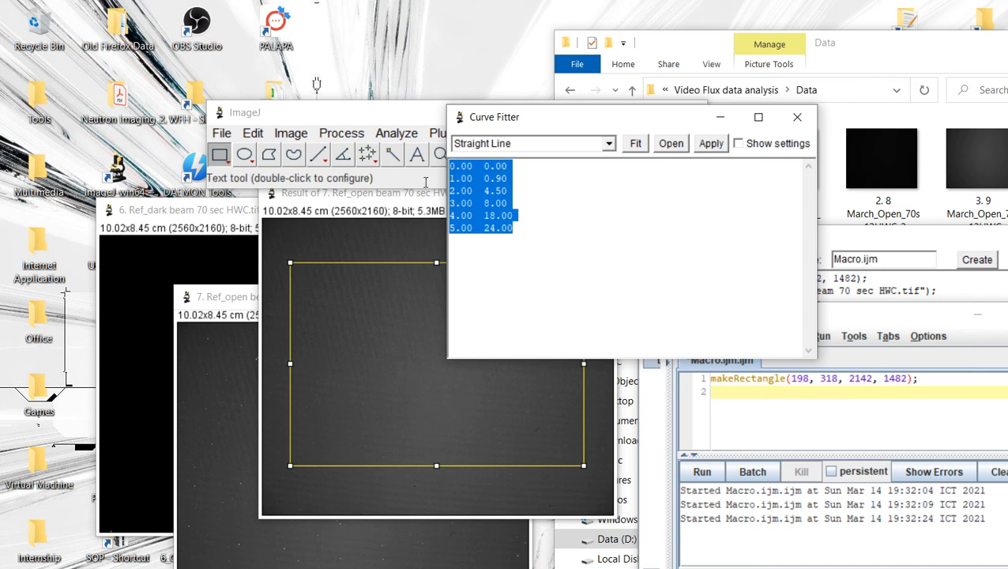
key(ctrl+v)
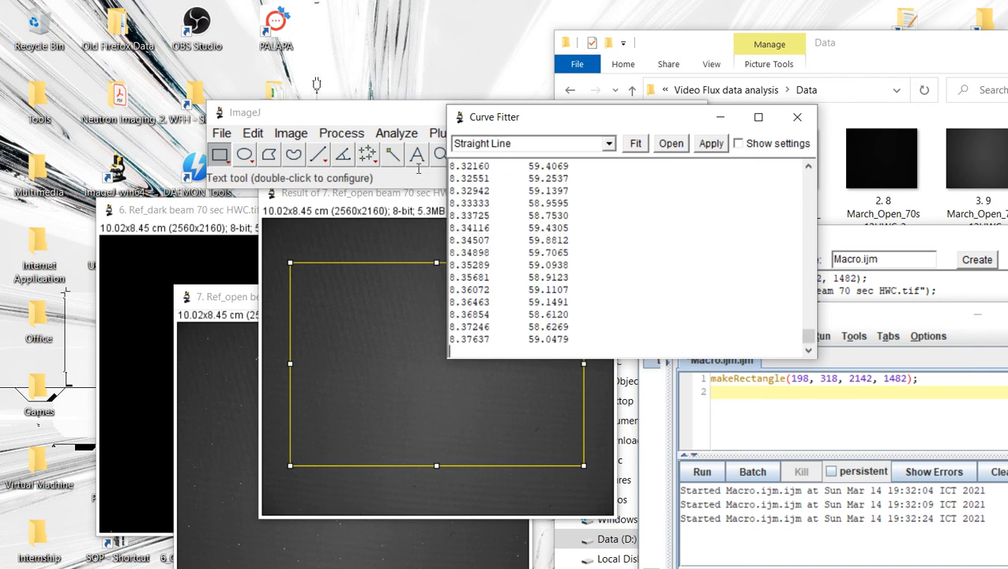
Step: Fit the profile data with a Gaussian function and move the resulting fit plot aside
click(606, 144)
scroll(552, 187, down, 2)
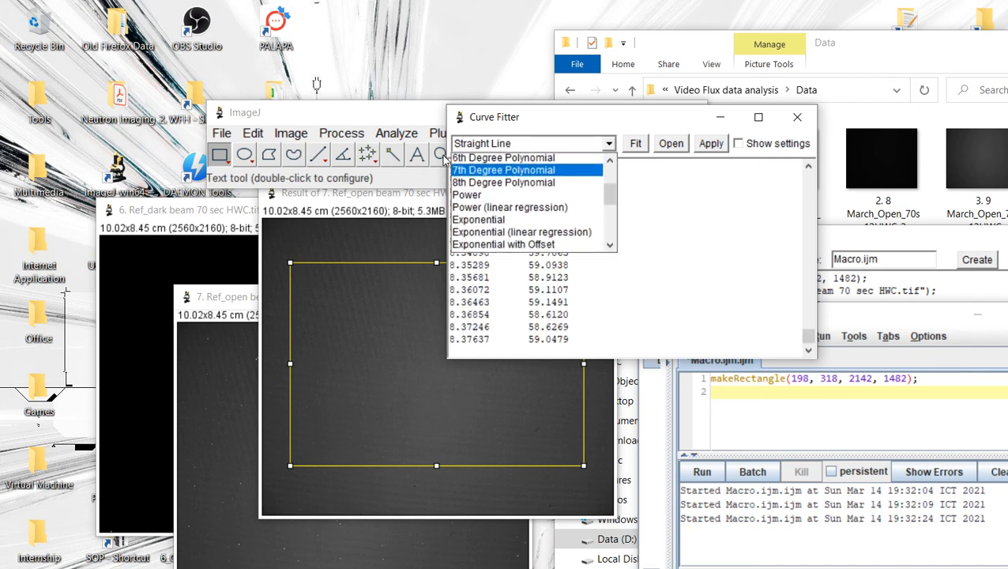
scroll(505, 205, down, 2)
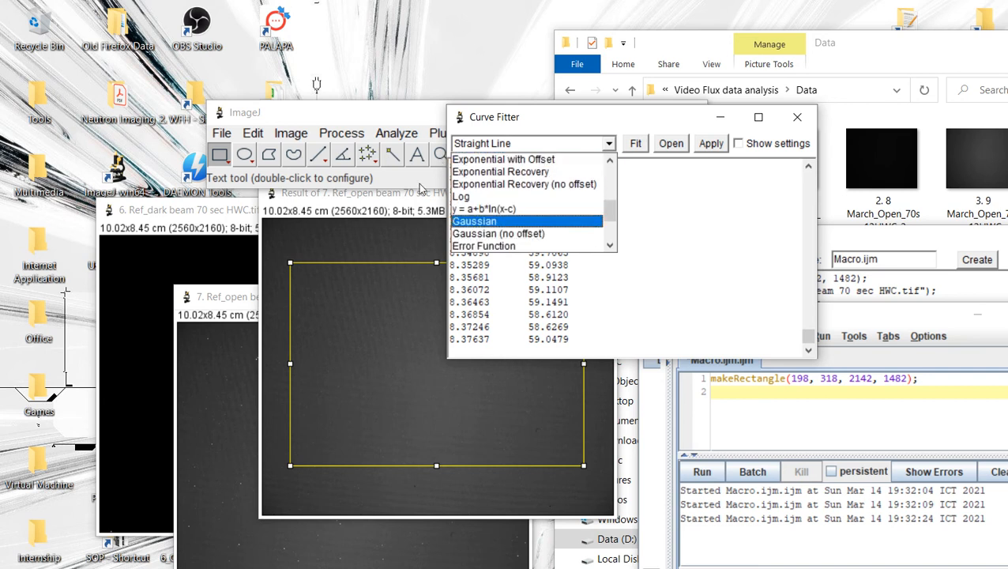
key(Up)
key(Return)
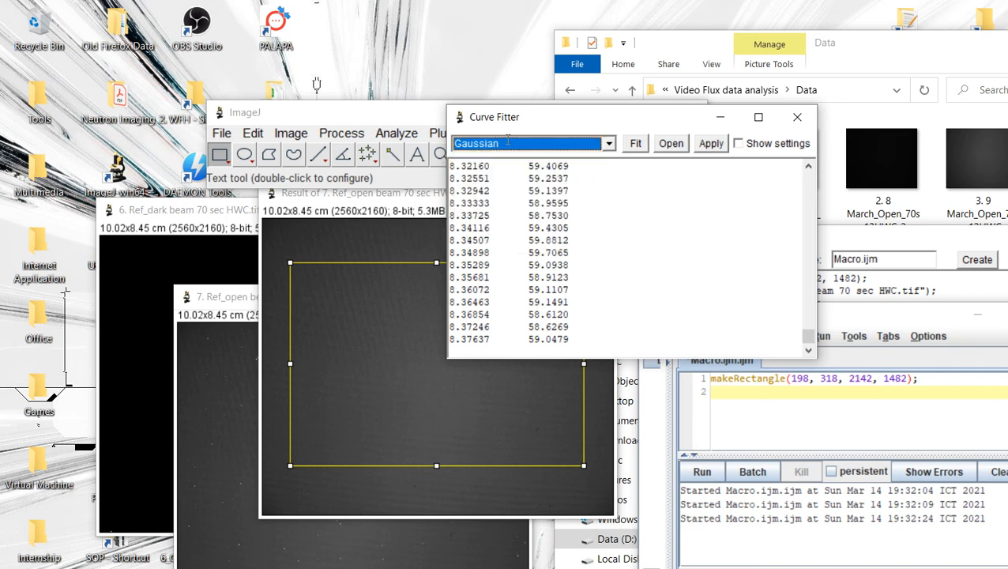
click(636, 143)
drag(624, 99, 218, 60)
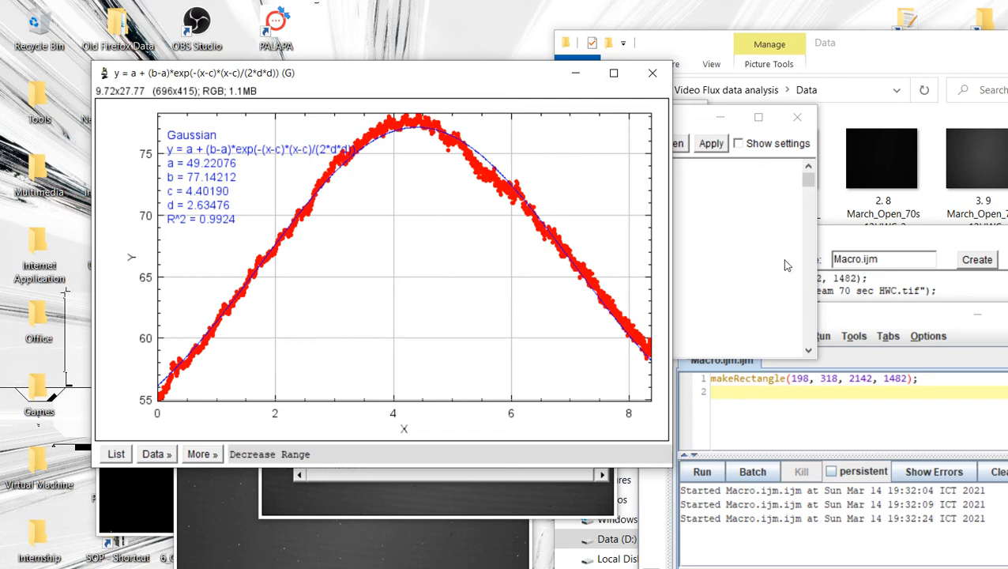
click(729, 498)
right_click(685, 402)
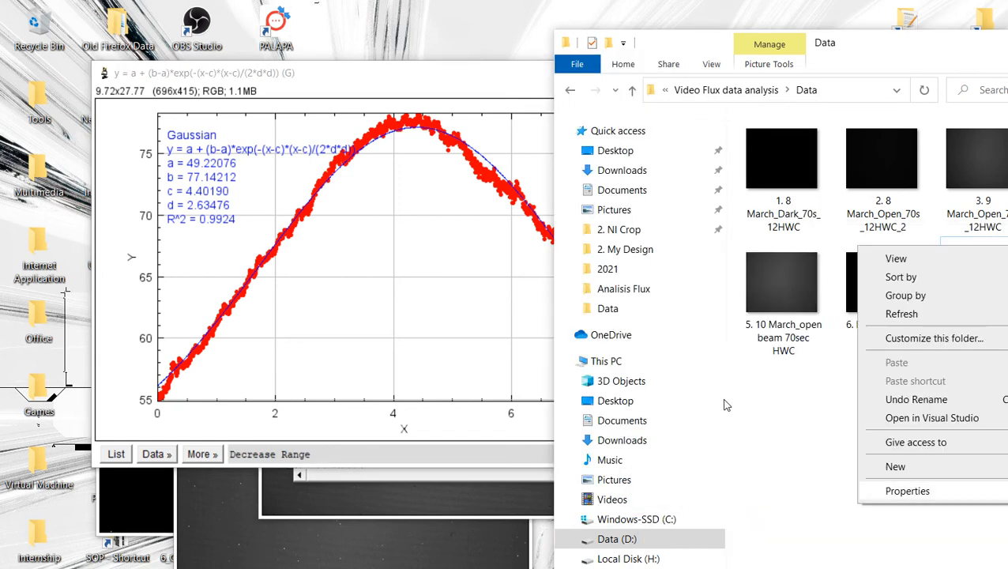
key(Escape)
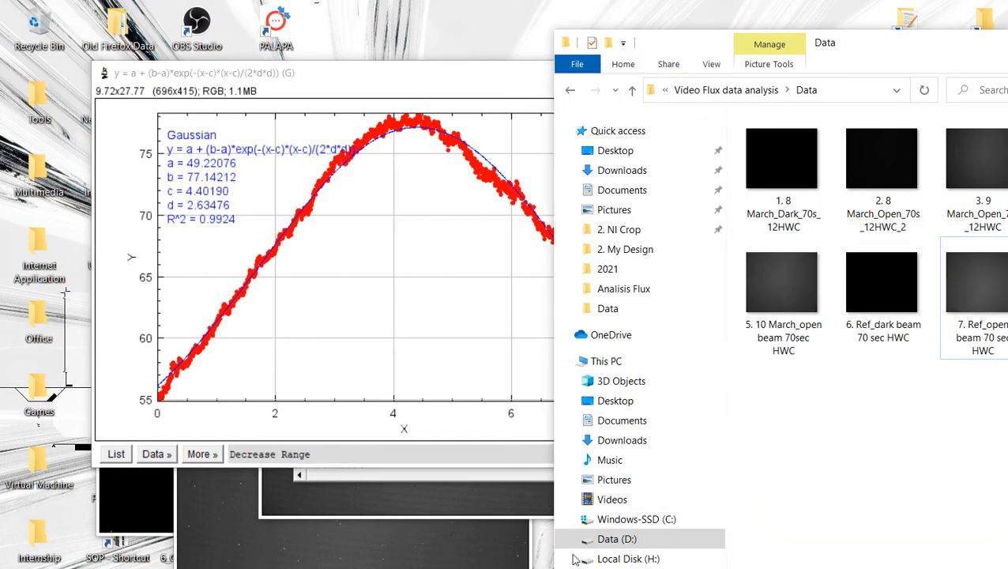
click(509, 565)
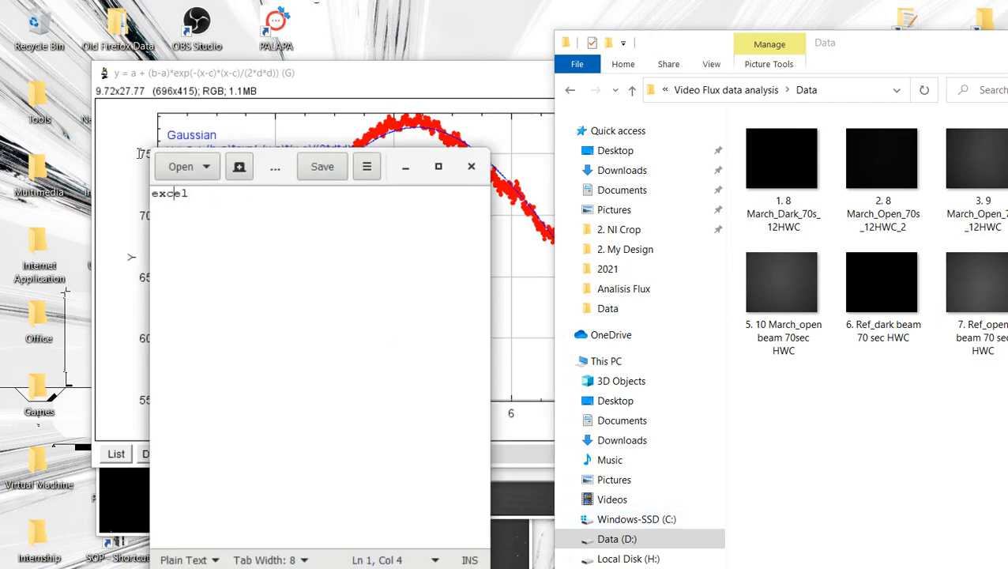
double_click(174, 192)
right_click(174, 192)
click(212, 265)
click(405, 166)
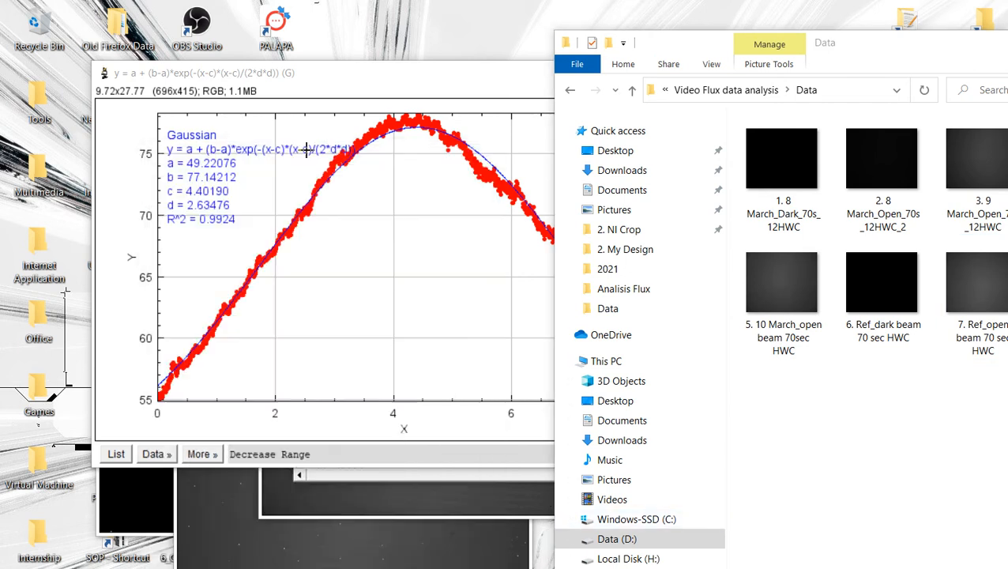
Step: Switch to Excel 2013 and open a blank workbook in a smaller window beside the fit plot
click(186, 566)
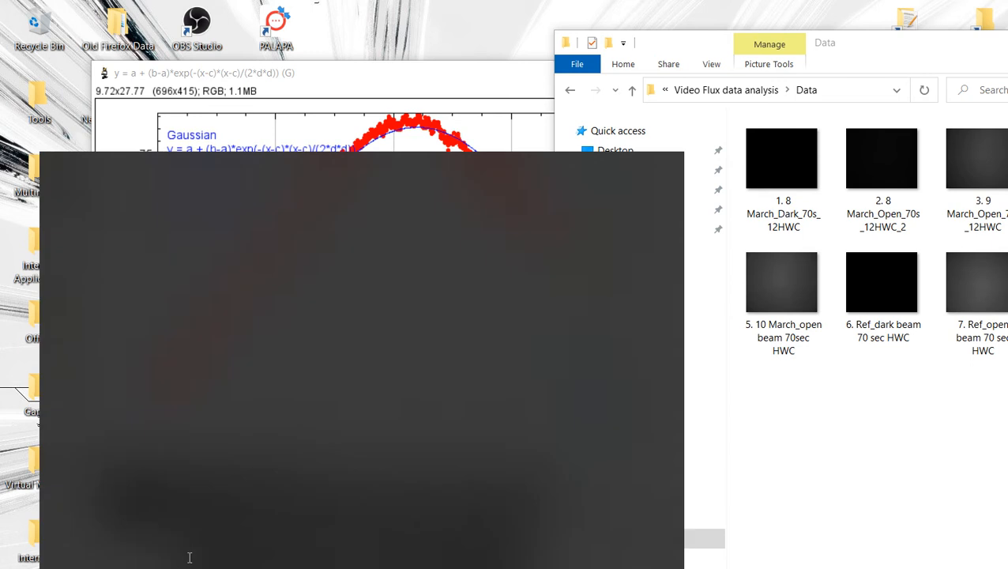
text(excel)
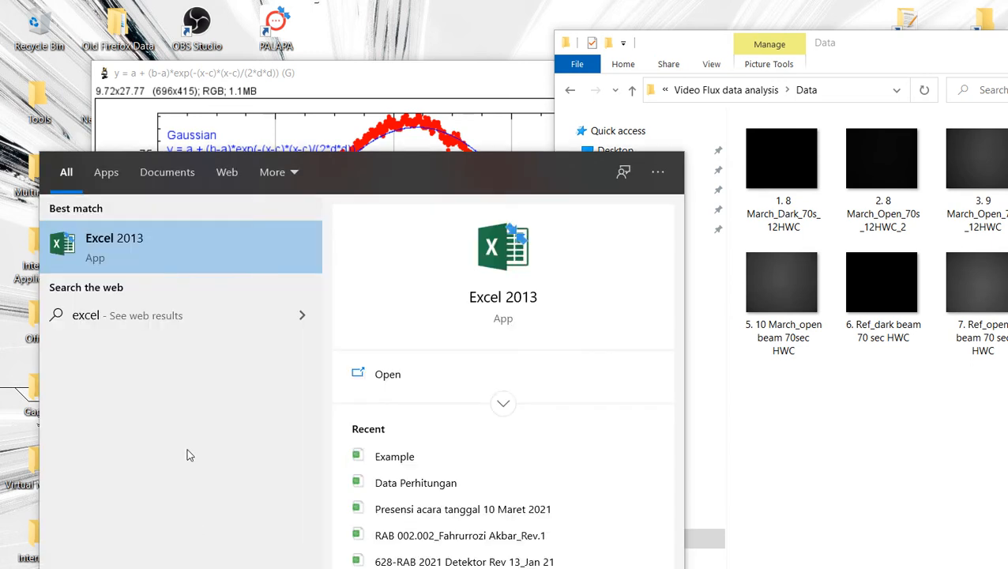
key(Return)
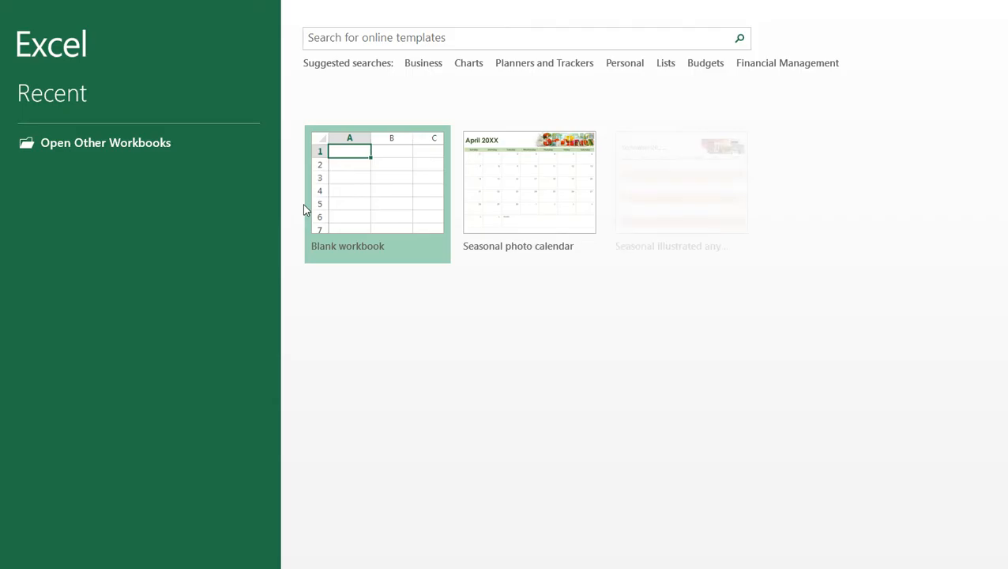
click(433, 214)
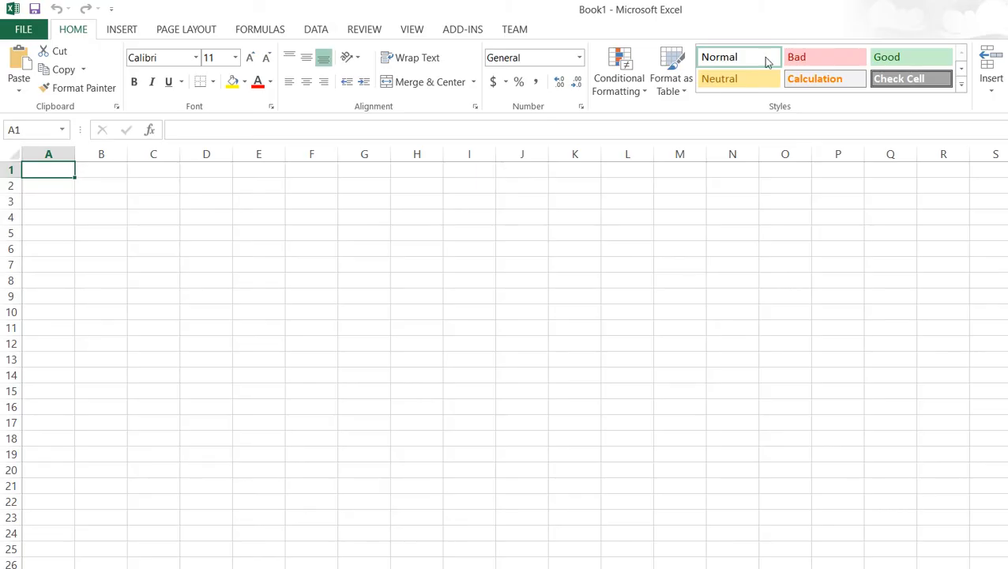
click(977, 11)
Step: Enter the column headers a, b, c, d and r in cells B3 to F3
click(499, 261)
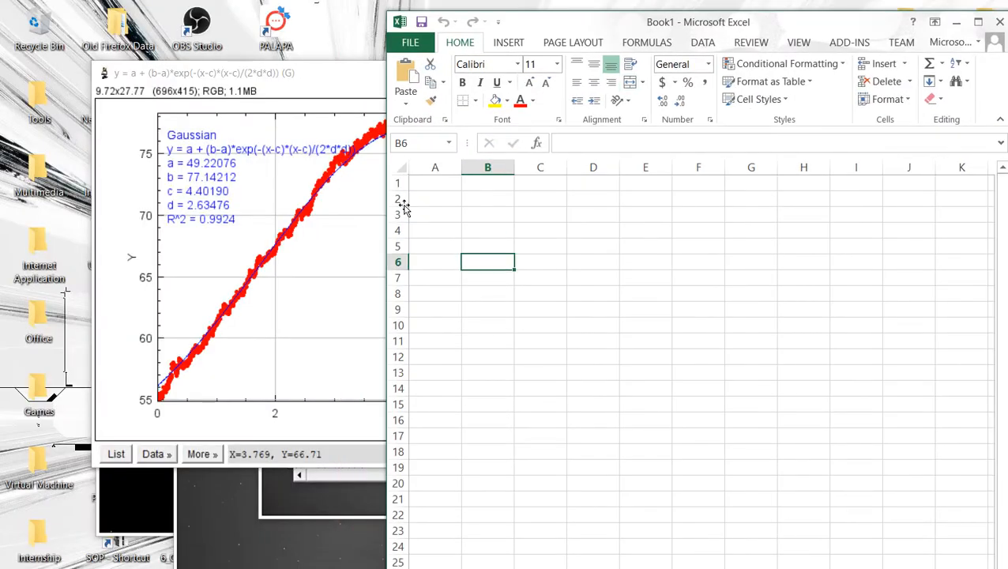
click(490, 214)
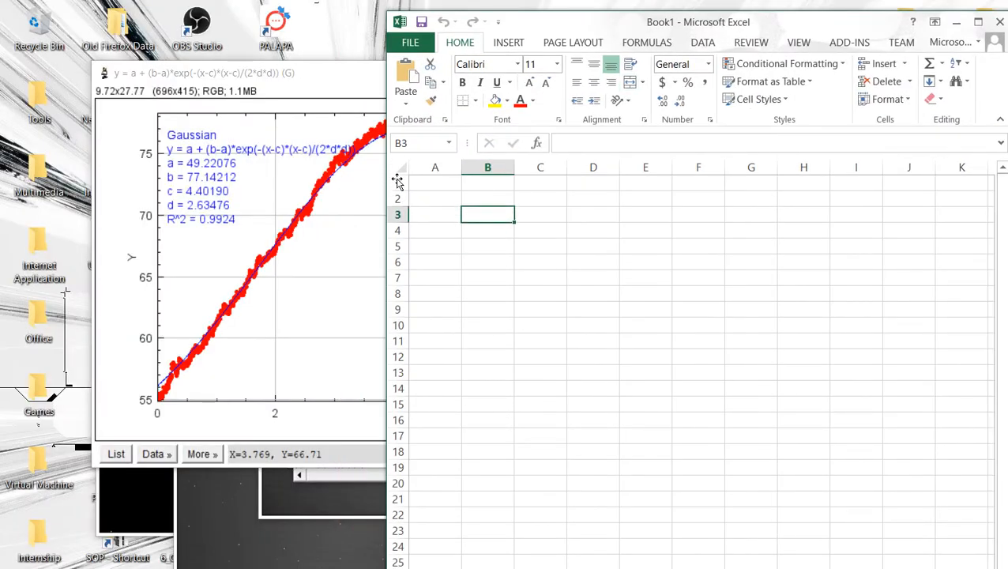
text(a)
key(Tab)
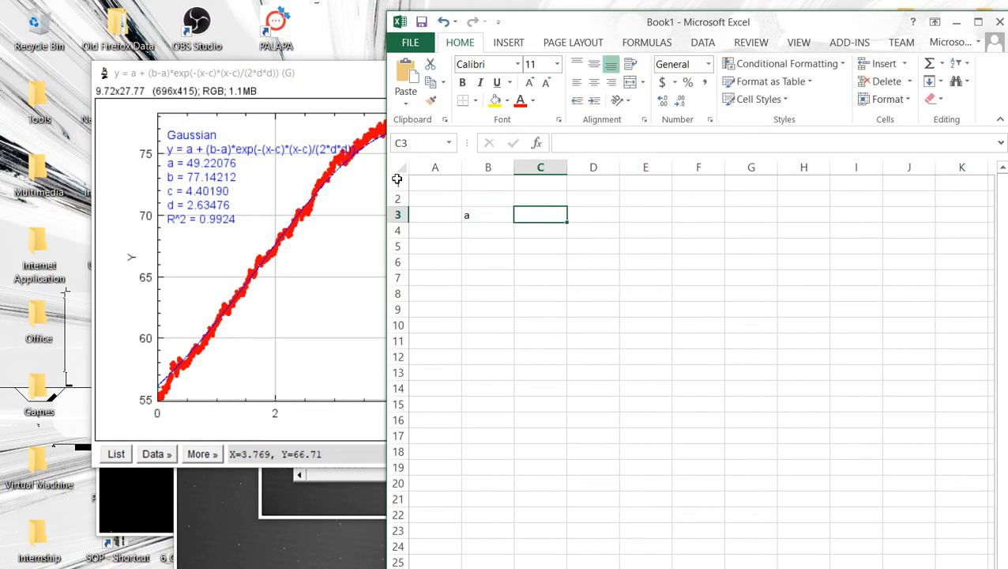
text(b)
key(Tab)
text(c)
key(Tab)
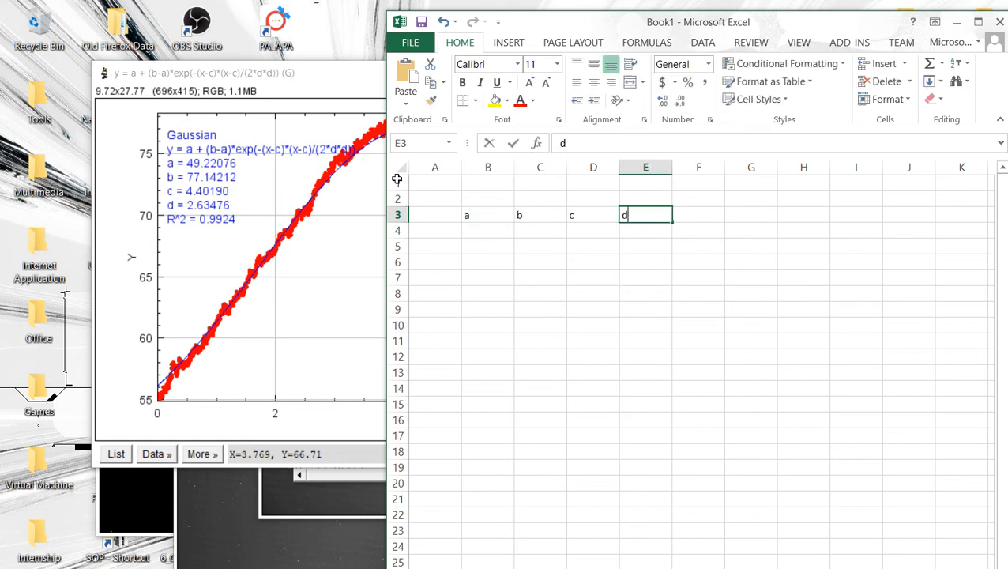
text(d)
key(Tab)
text(r)
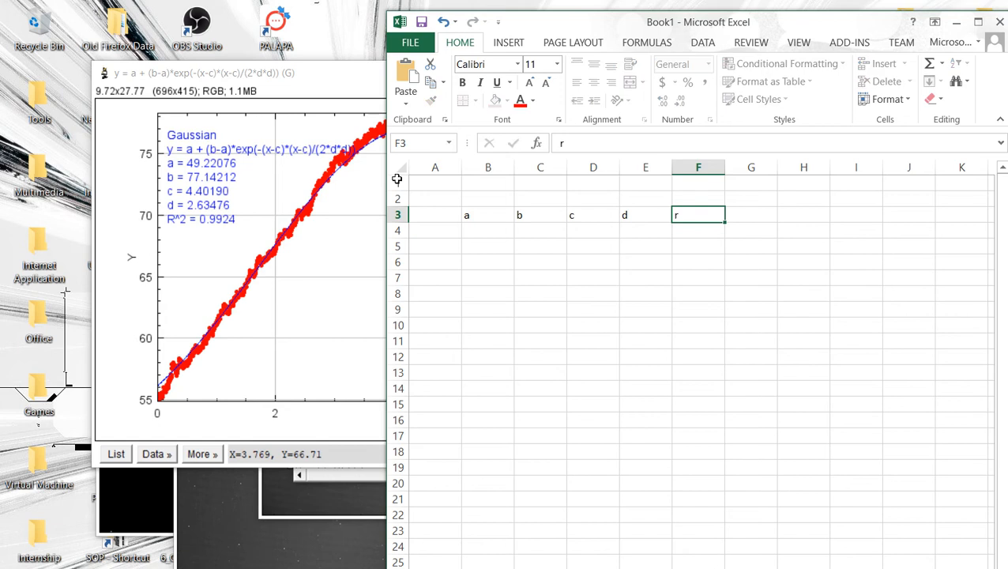
key(Tab)
key(Return)
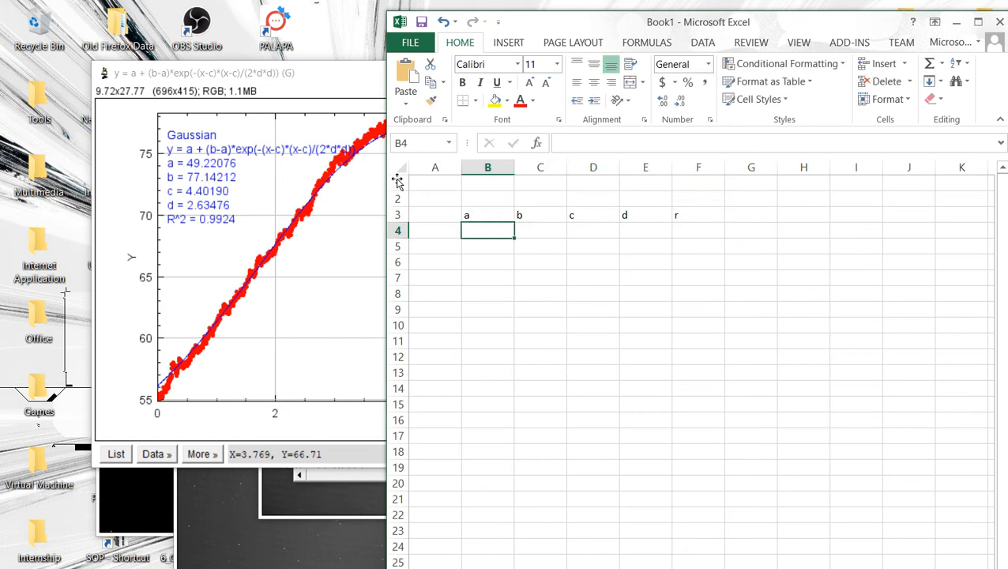
Step: Enter the Gaussian fit parameters 49.22076, 77.14212, 4.4019, 2.63476 and 0.9924 in cells B4 to F4
text(49.)
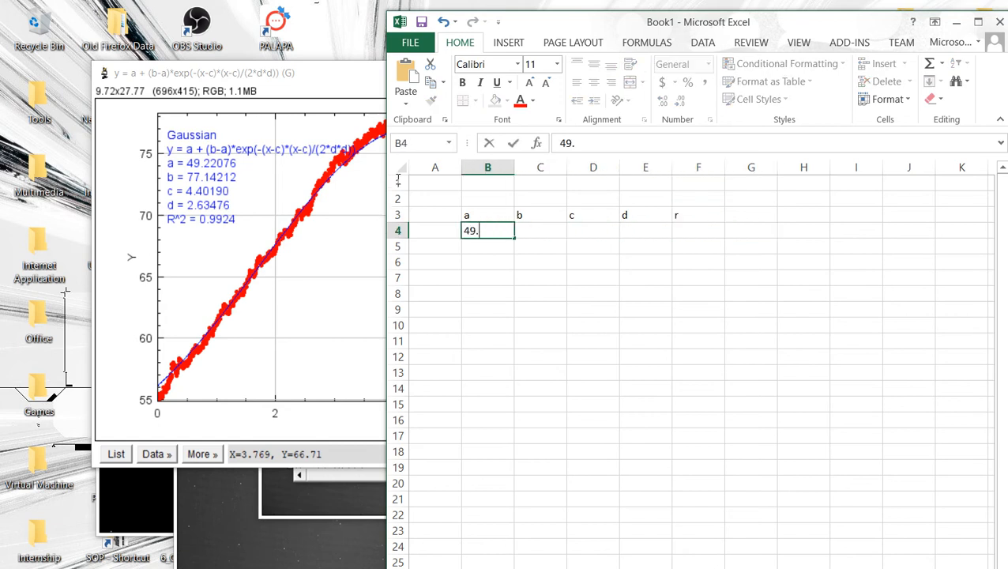
text(22076)
key(Tab)
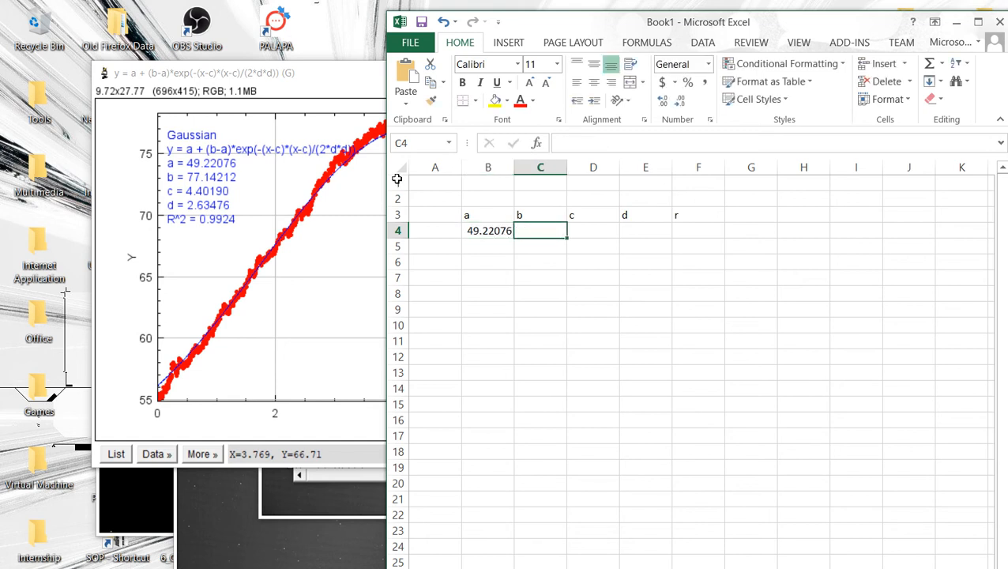
text(77.14212)
key(Tab)
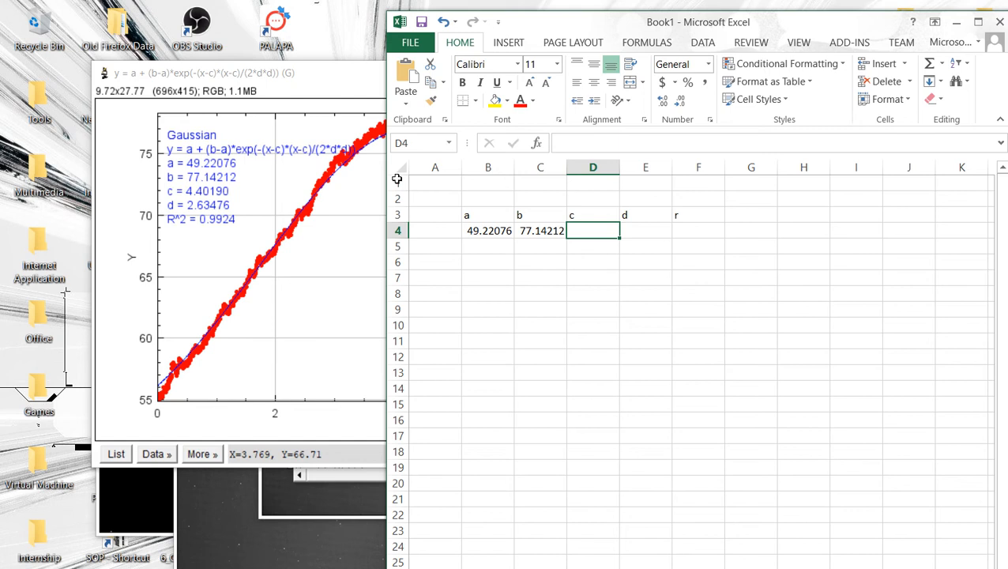
text(4.4019)
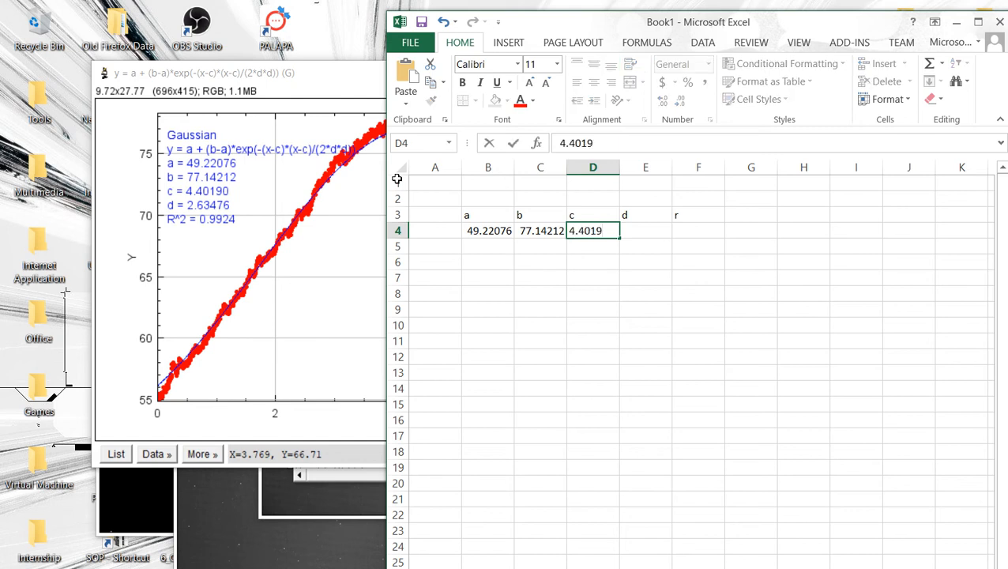
text(0)
key(Tab)
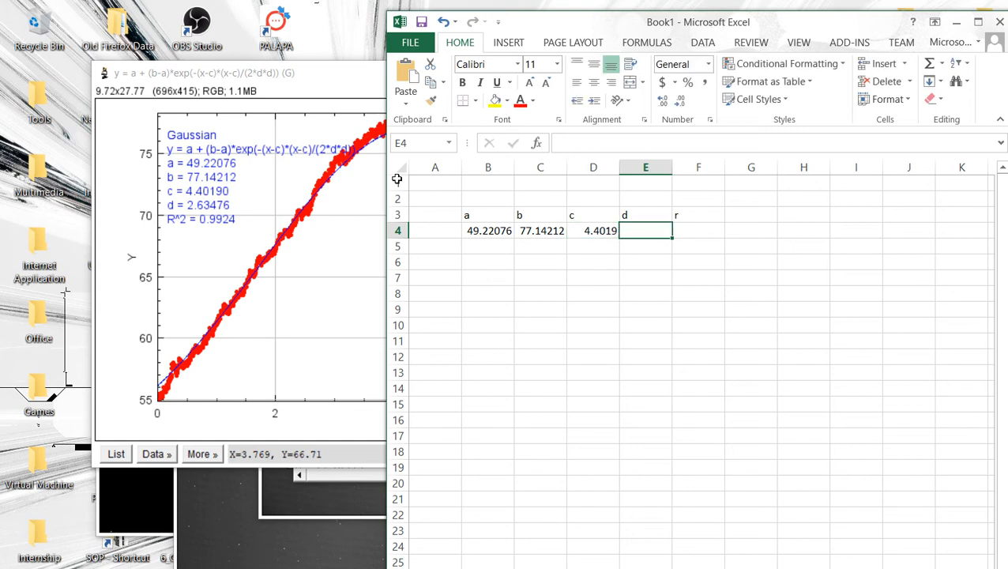
text(2.63)
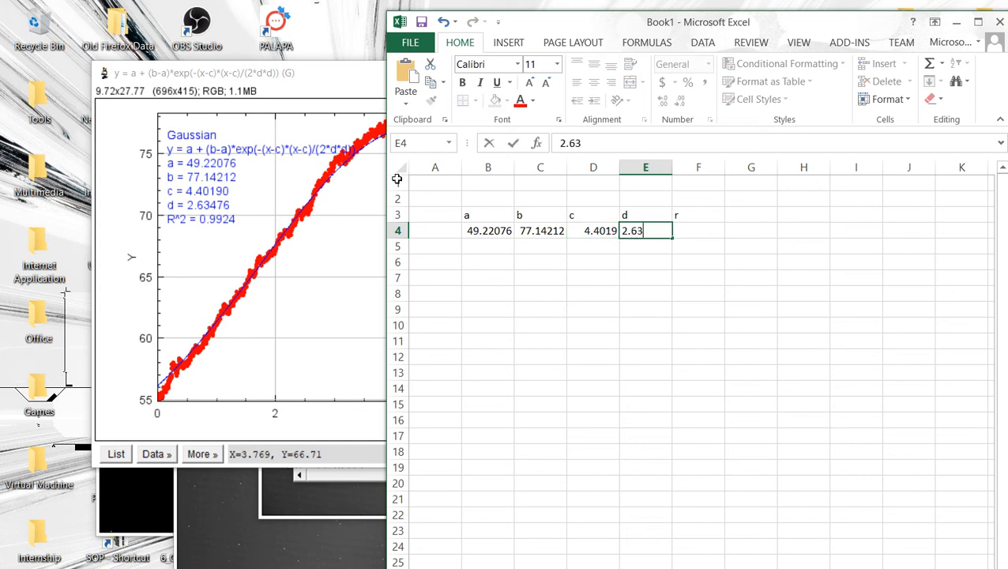
text(476)
key(Tab)
text(0.99)
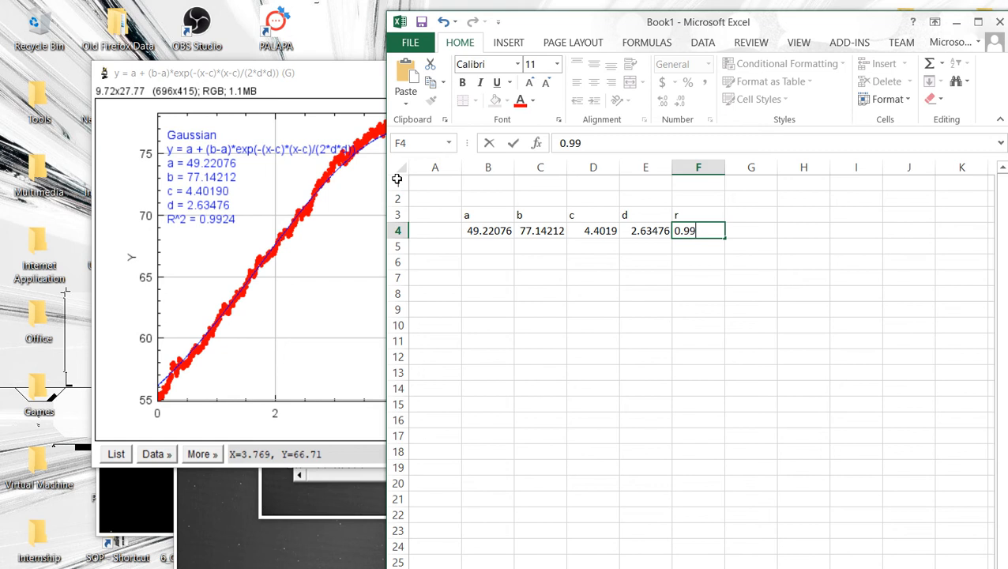
text(24)
key(Return)
Step: Name the parameter cells B4 to E4 as a, b_1, c_ and d
key(Up)
key(Left)
key(Left)
key(Left)
key(Left)
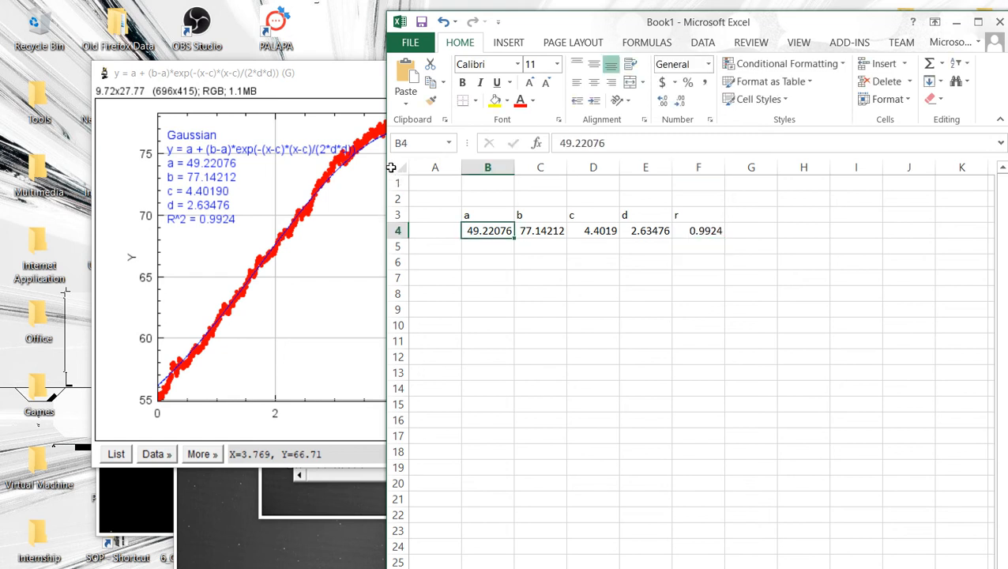
click(424, 146)
text(a_1)
click(531, 235)
click(418, 144)
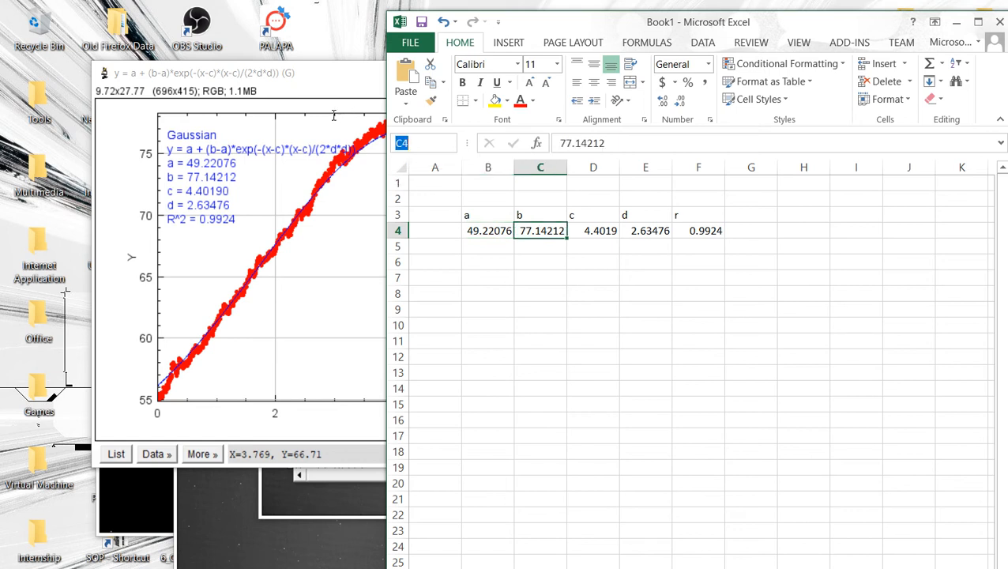
text(b_1)
key(Right)
click(399, 142)
text(c_)
key(Return)
key(Right)
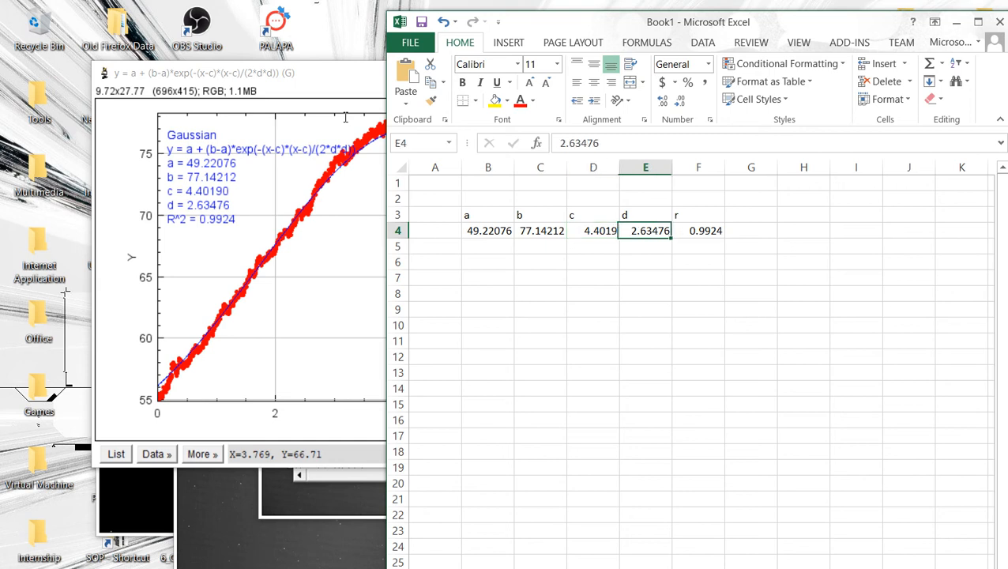
click(423, 144)
text(d)
click(889, 496)
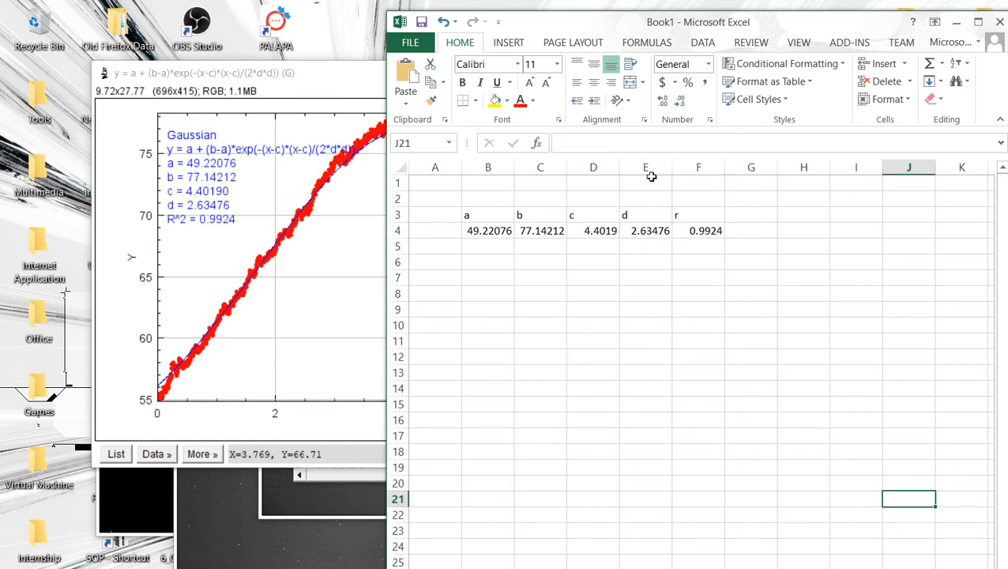
Step: Add an X header in H3 and enter 0, 0.25 and 0.5 in cells H4 to H6
click(812, 217)
text(X)
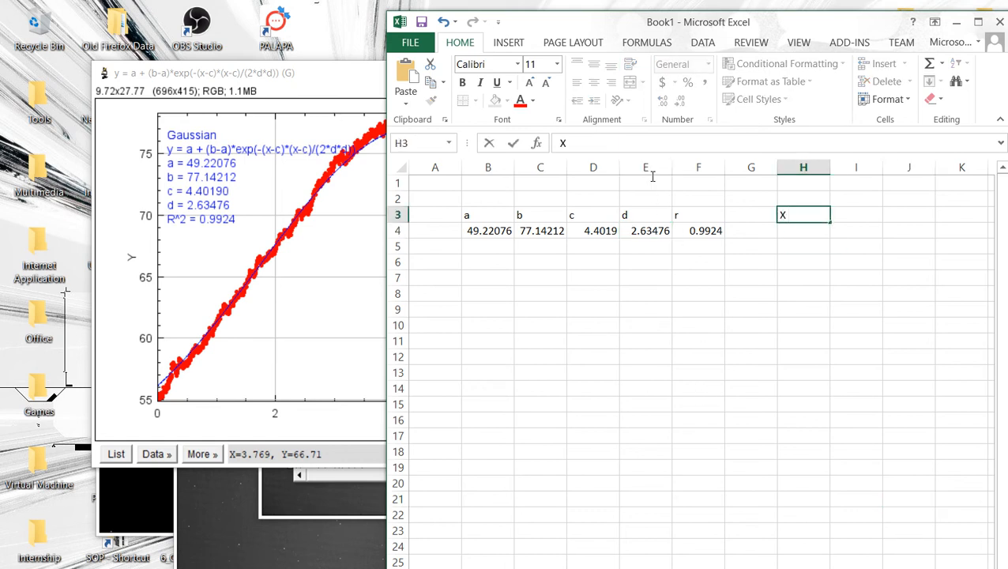
key(Return)
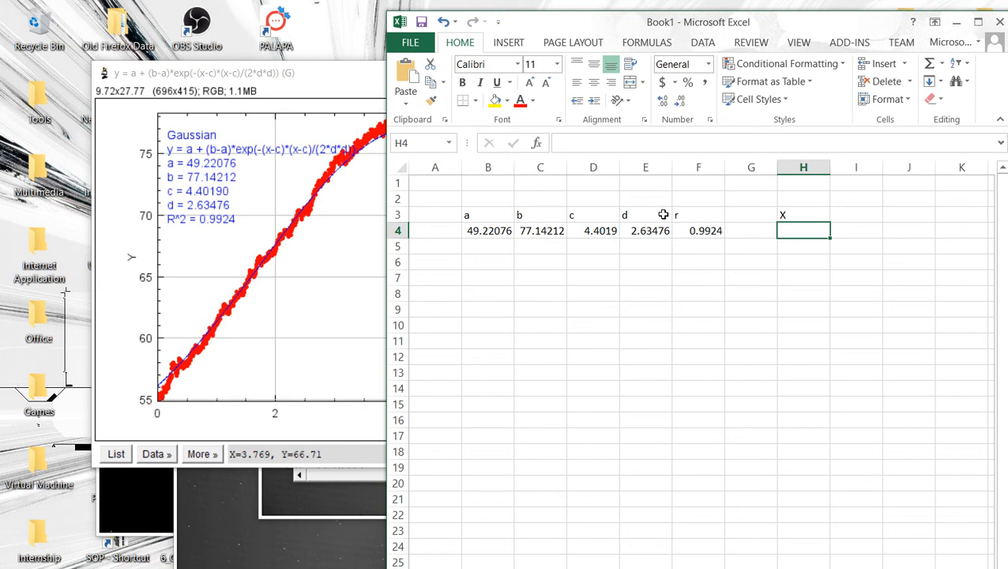
text(0)
key(Return)
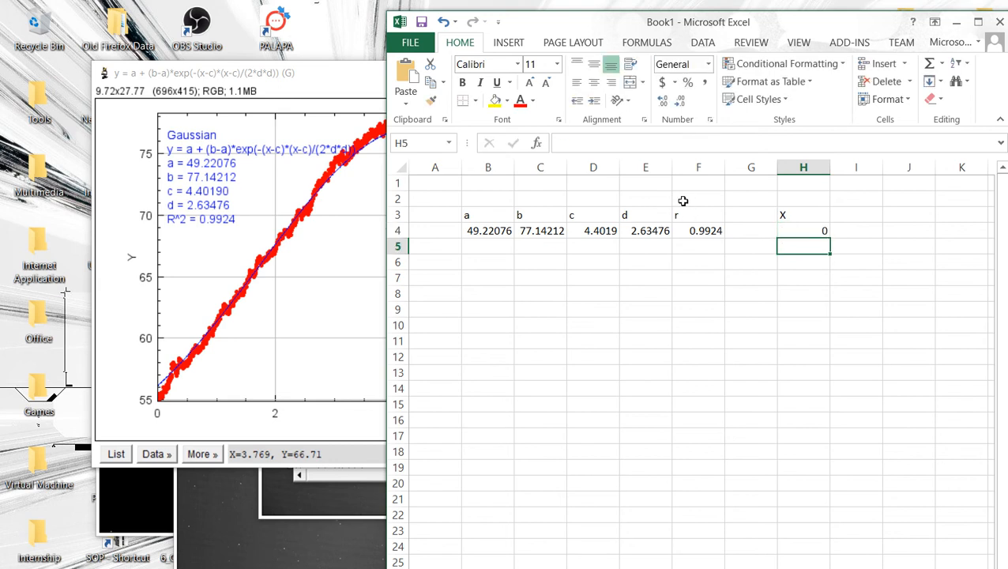
text(0.25)
key(Return)
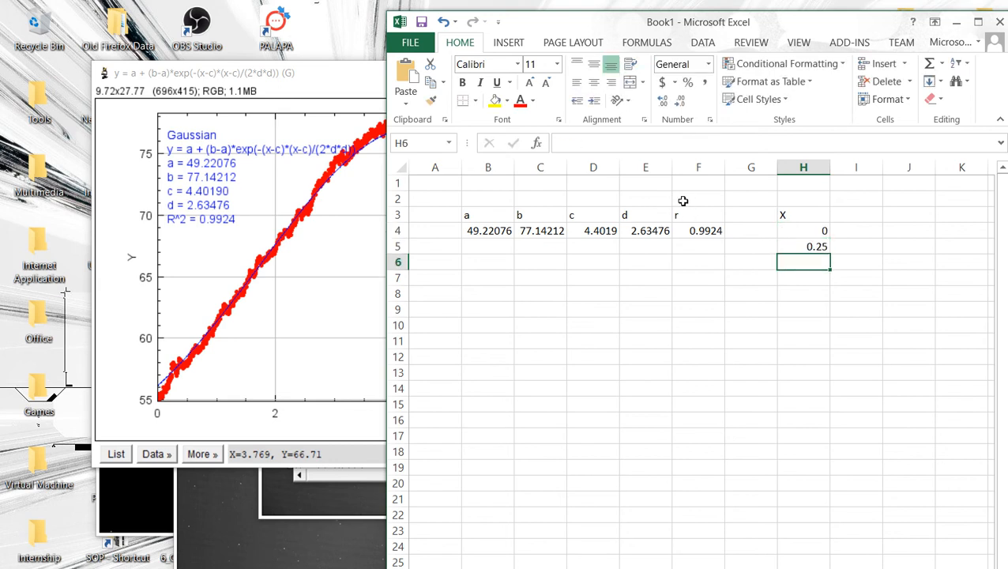
key(Up)
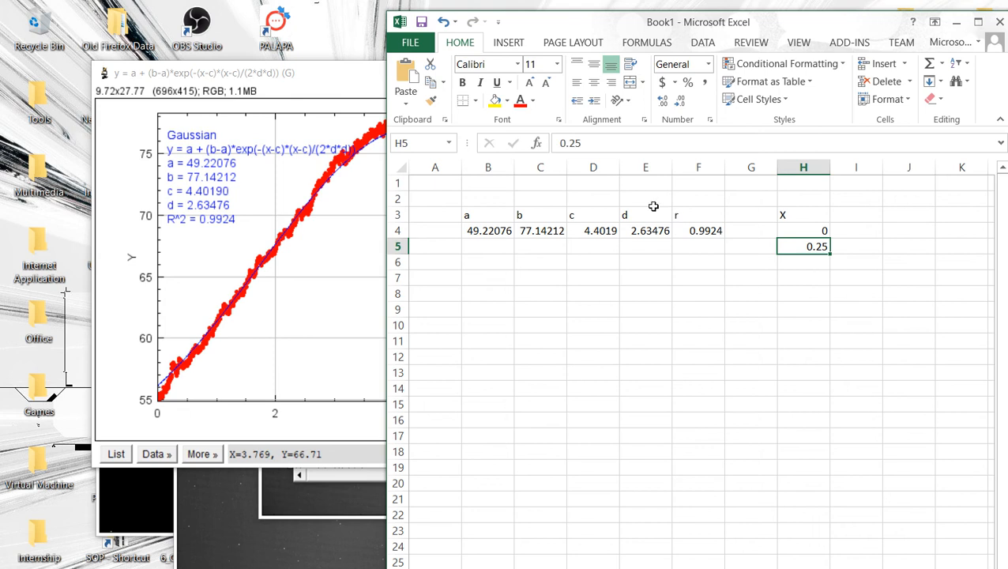
key(Down)
text(0.5)
key(Return)
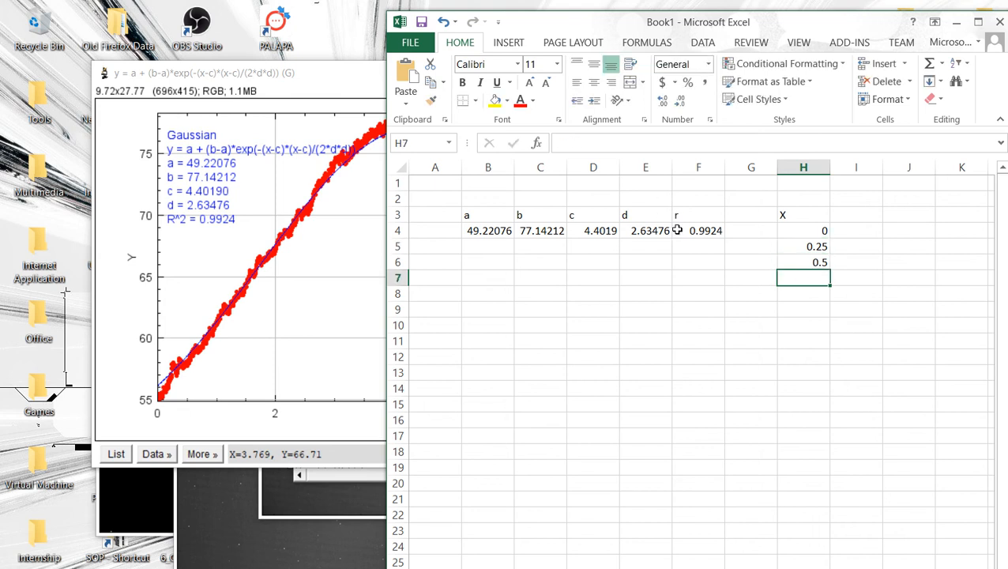
Step: Extend the X series in 0.25 steps down column H to row 44
key(Up)
key(Up)
key(Up)
key(shift+Down)
key(shift+Down)
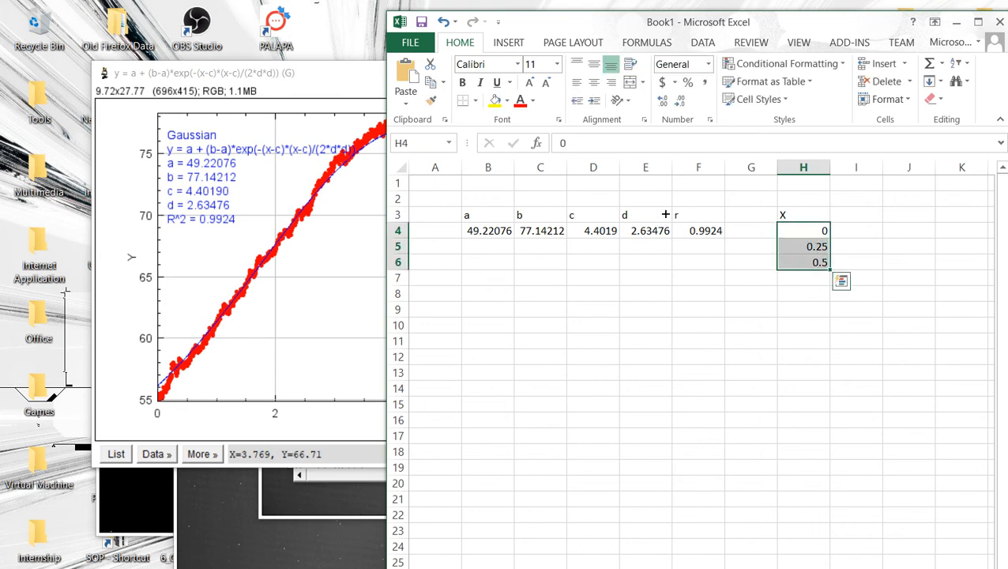
drag(830, 269, 675, 224)
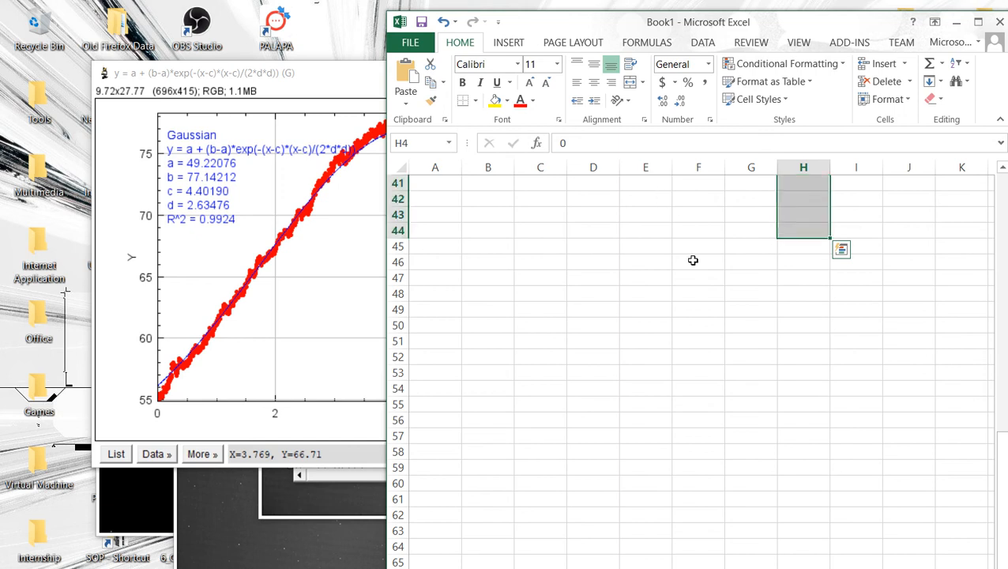
scroll(710, 305, up, 6)
scroll(709, 306, up, 8)
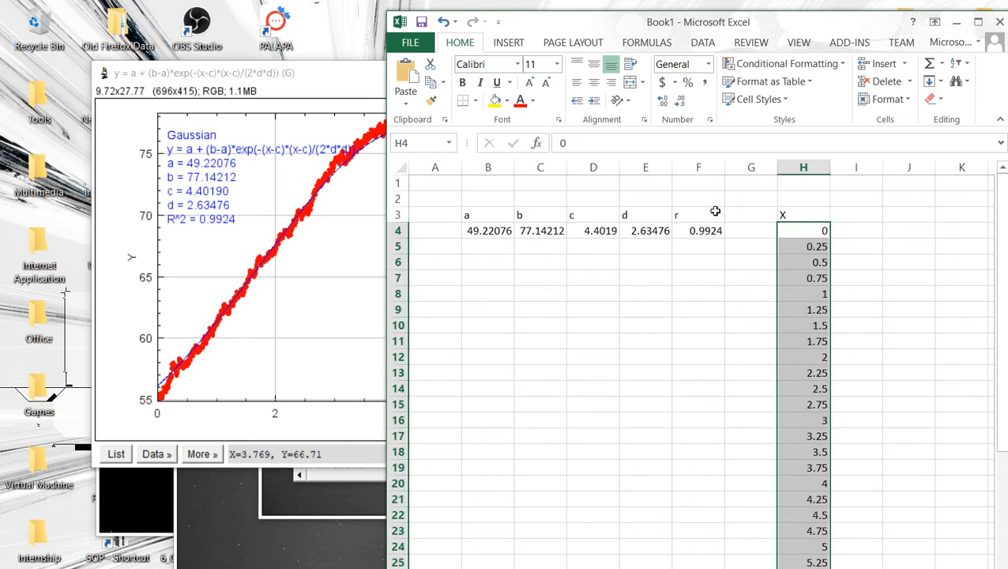
Step: Enter the header Ref in cell I3
key(Right)
key(Up)
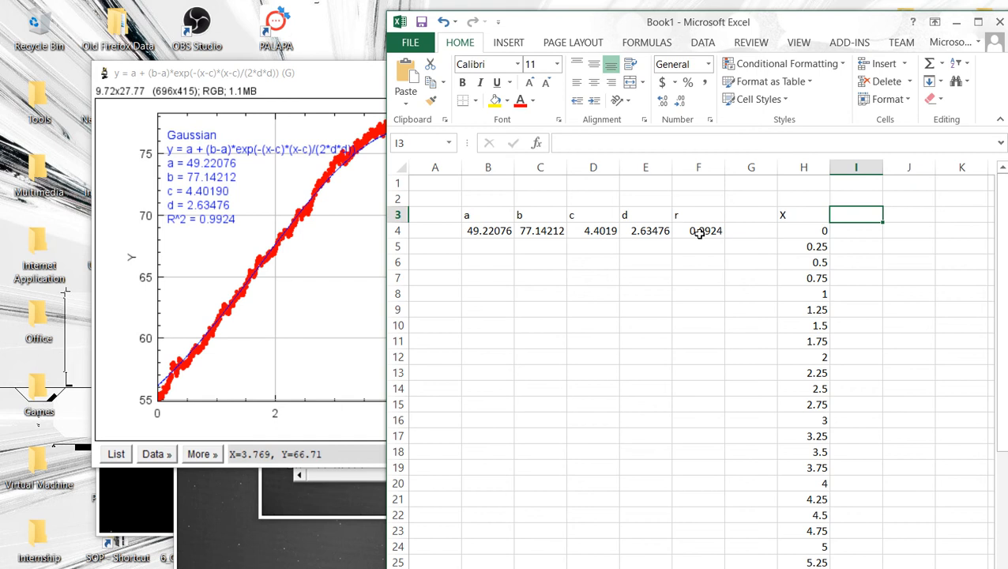
text(Ref)
key(Return)
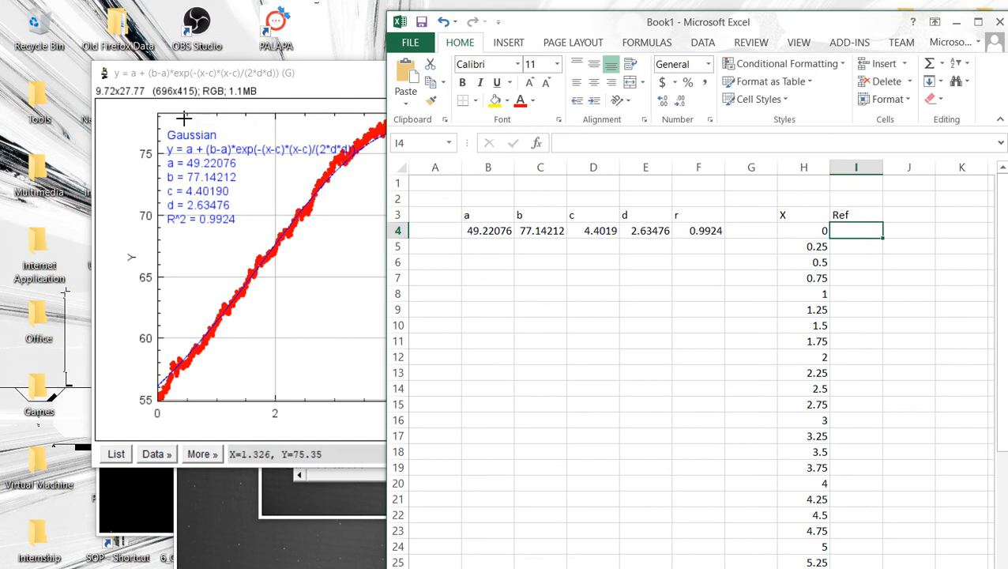
Step: Enter the Gaussian formula =a_1+(b_1-a_1)*exp(-(H4-c_1)*(H4-c_1)/(2*d_1*d_1)) in cell I4
text(=)
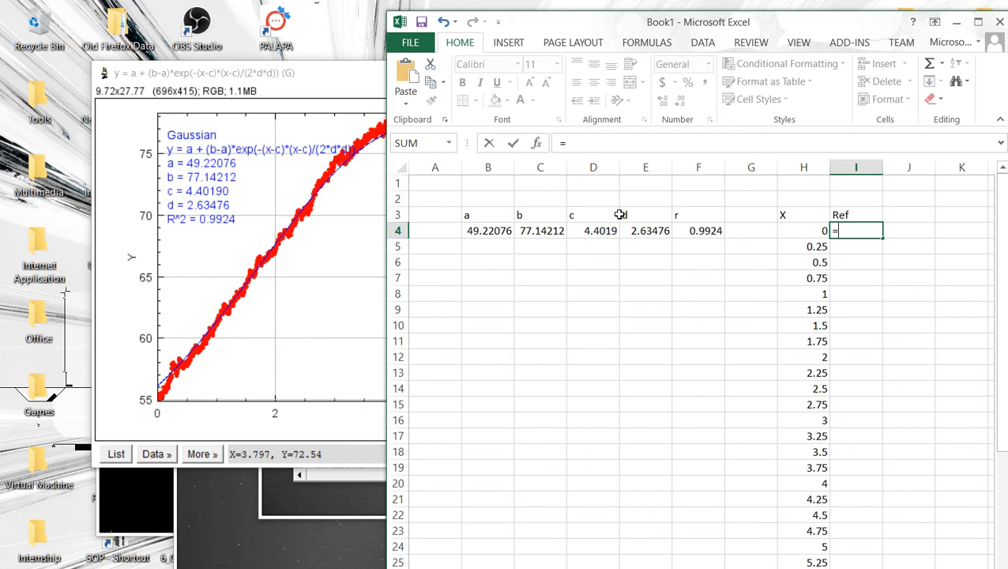
text(a_)
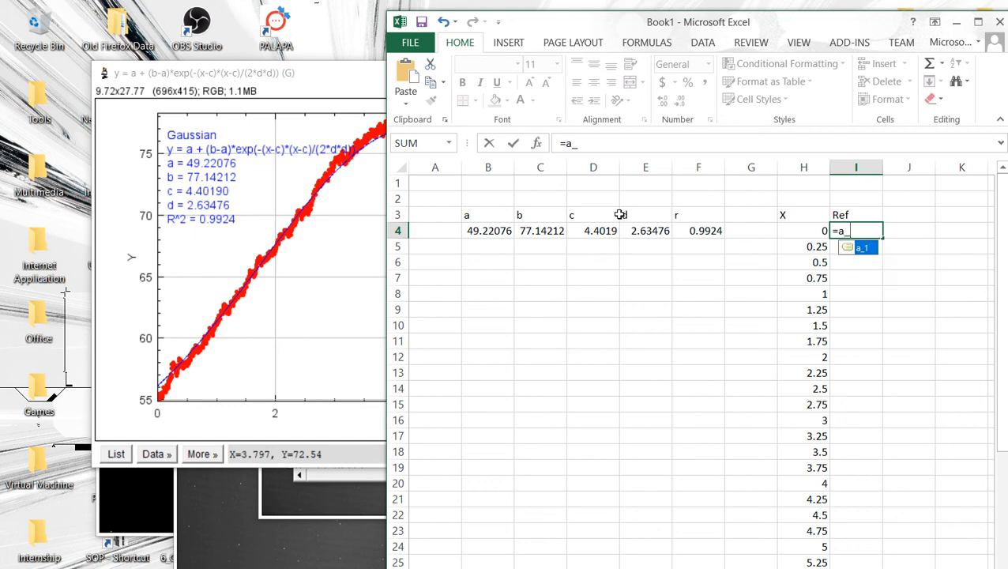
text(1)
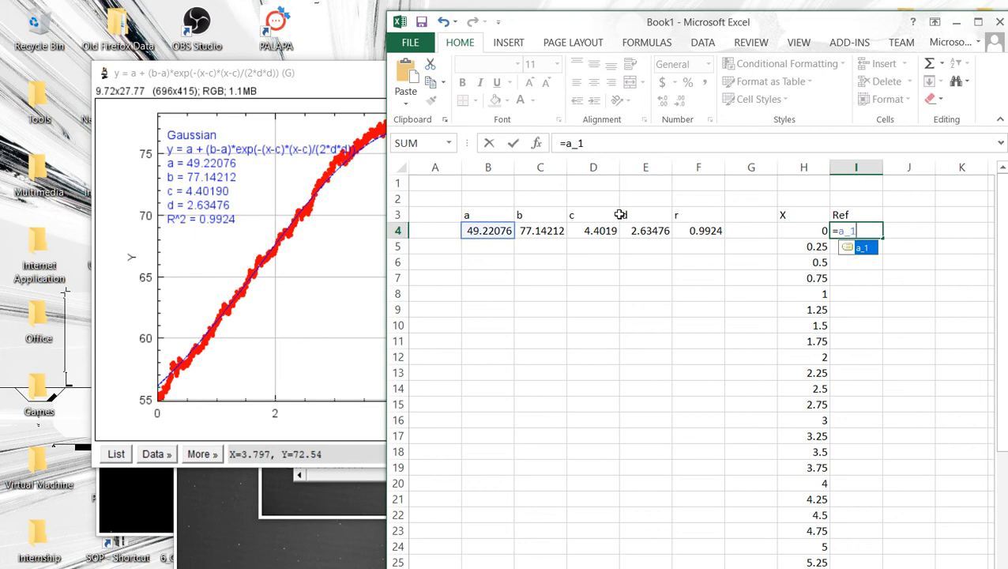
text(+)
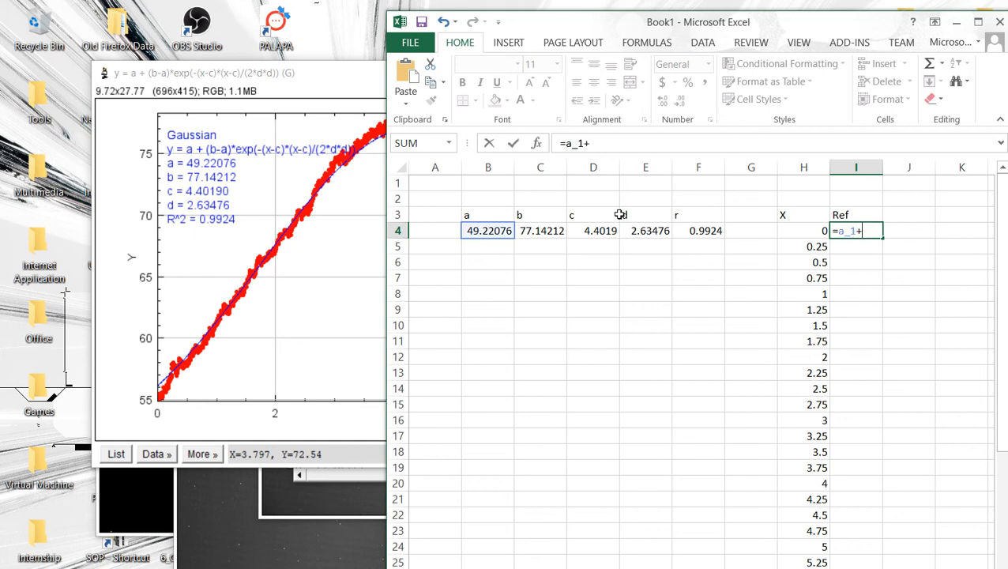
text((b_1)
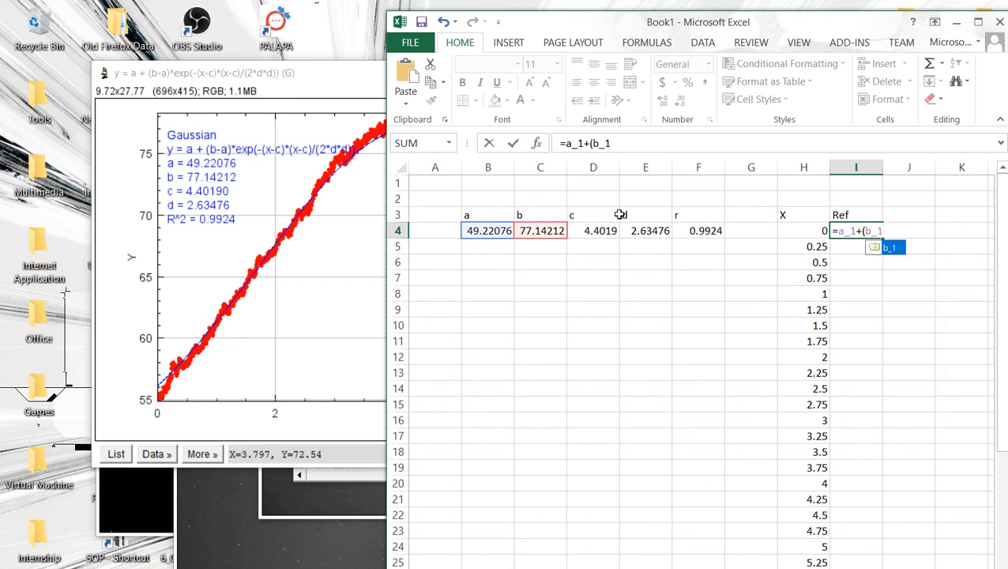
text(-a)
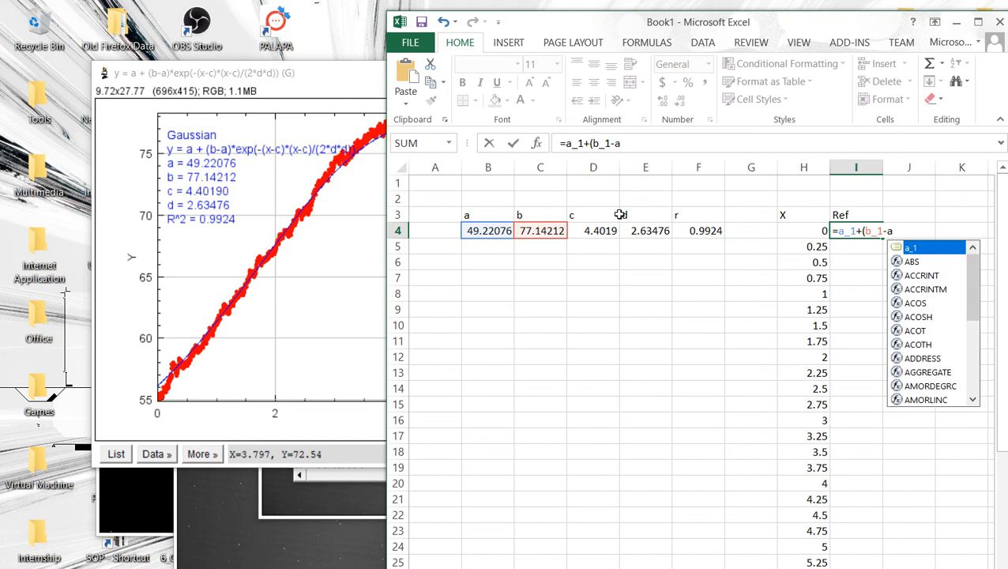
text(_1))
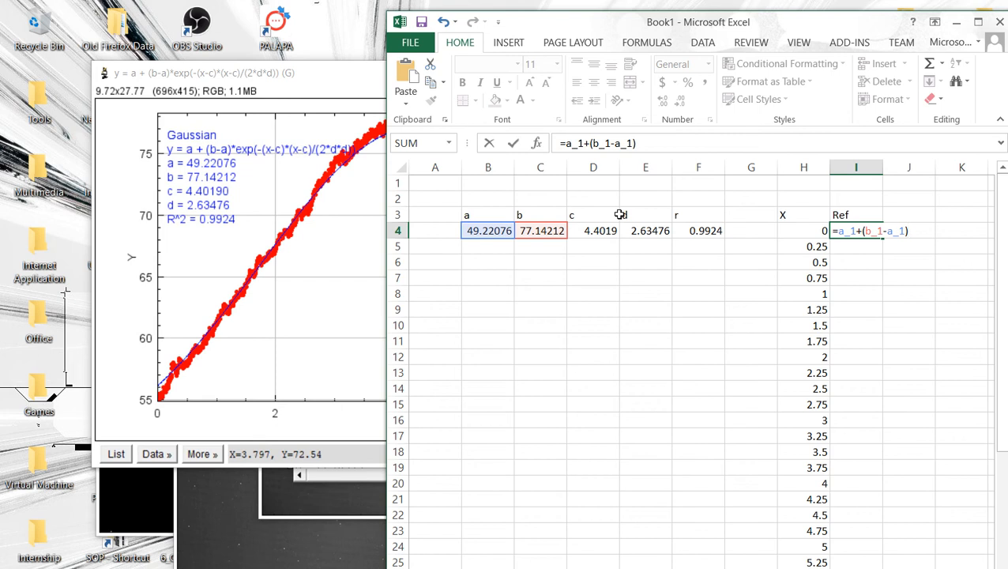
text(*exp)
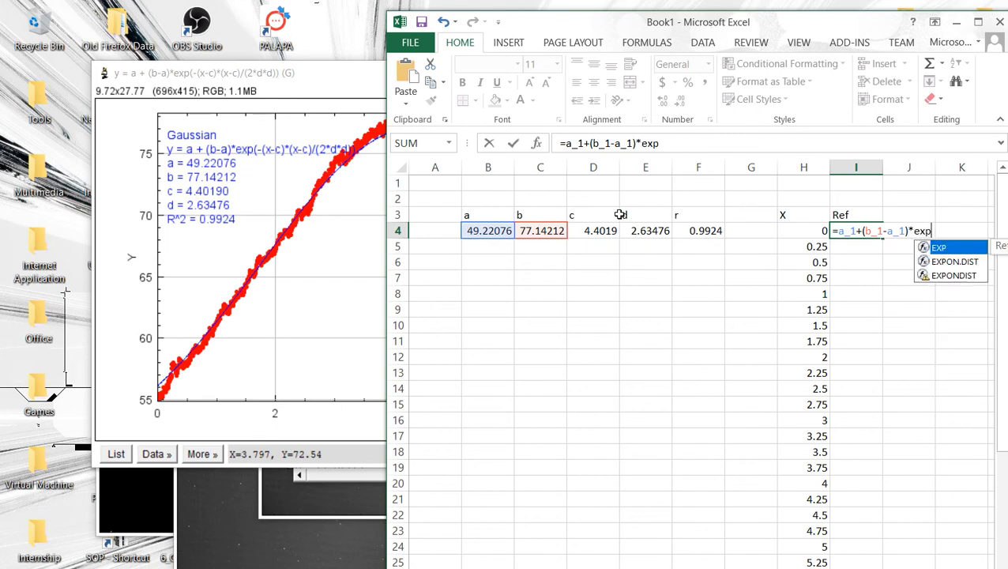
text(()
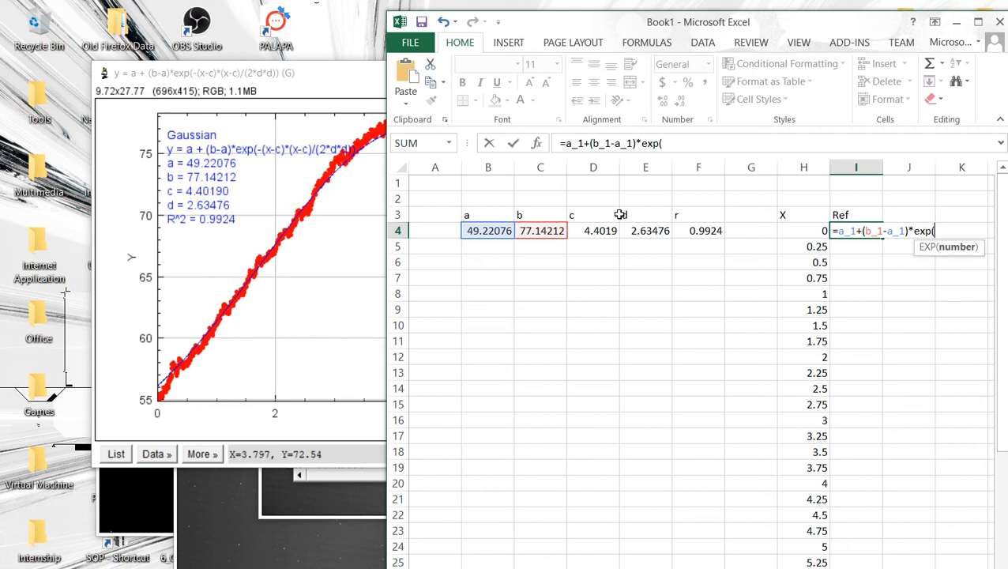
text(-()
key(Left)
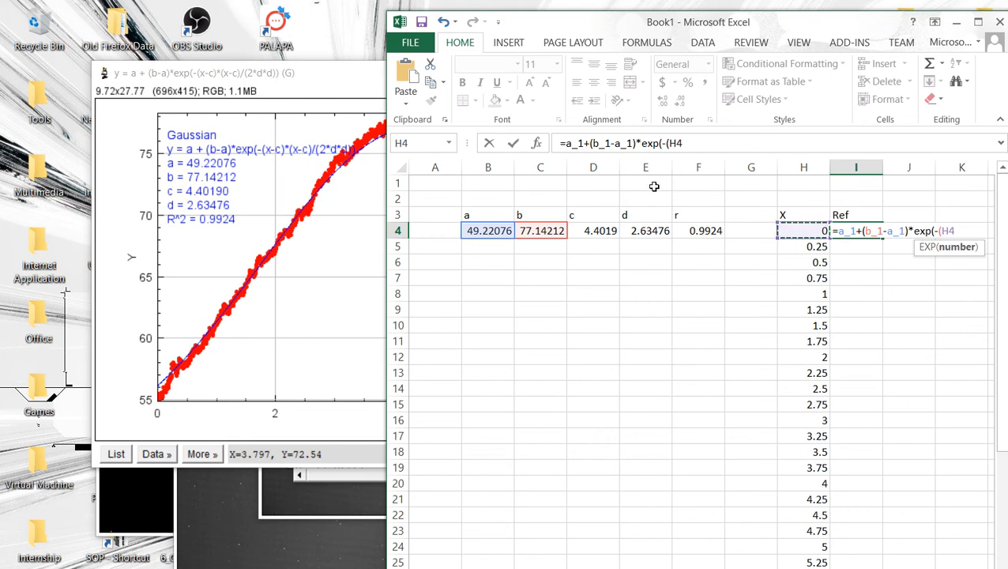
text(-c)
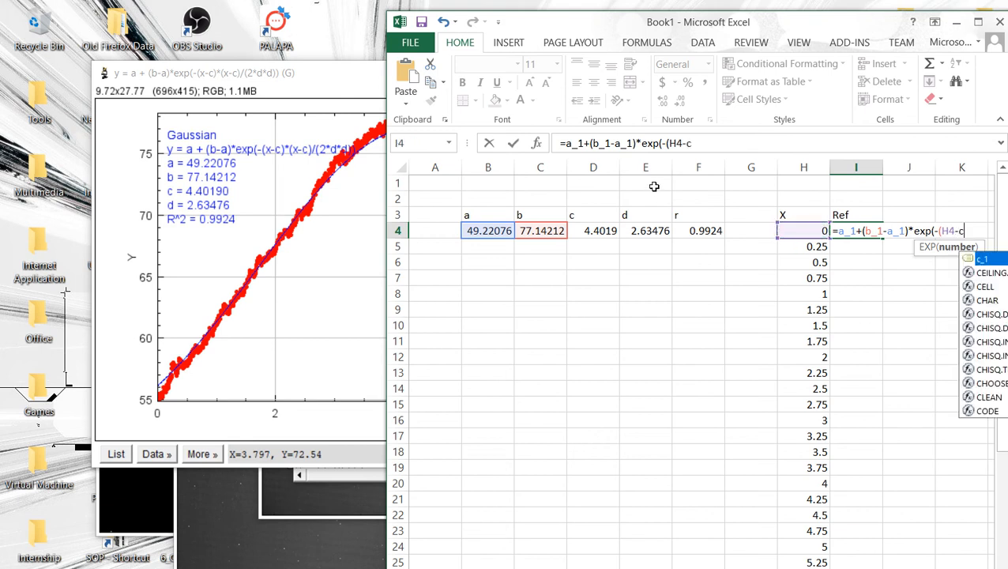
text(_1)
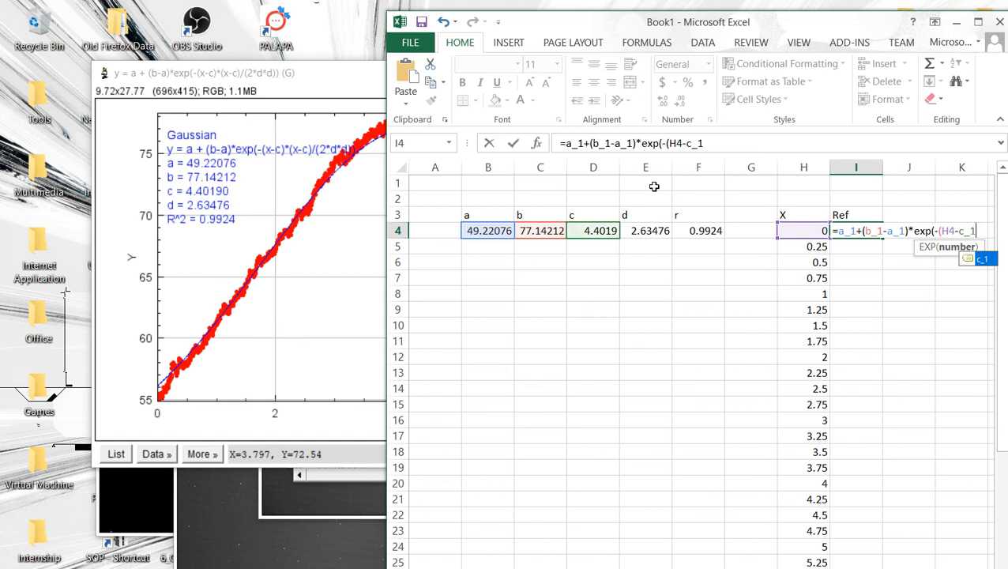
text()/)
key(BackSpace)
text(*()
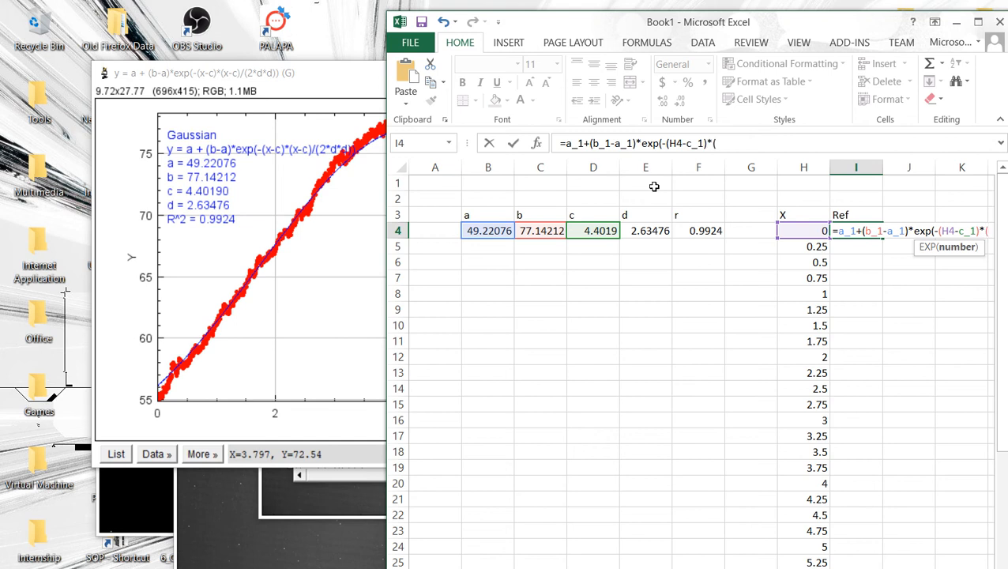
text(H4)
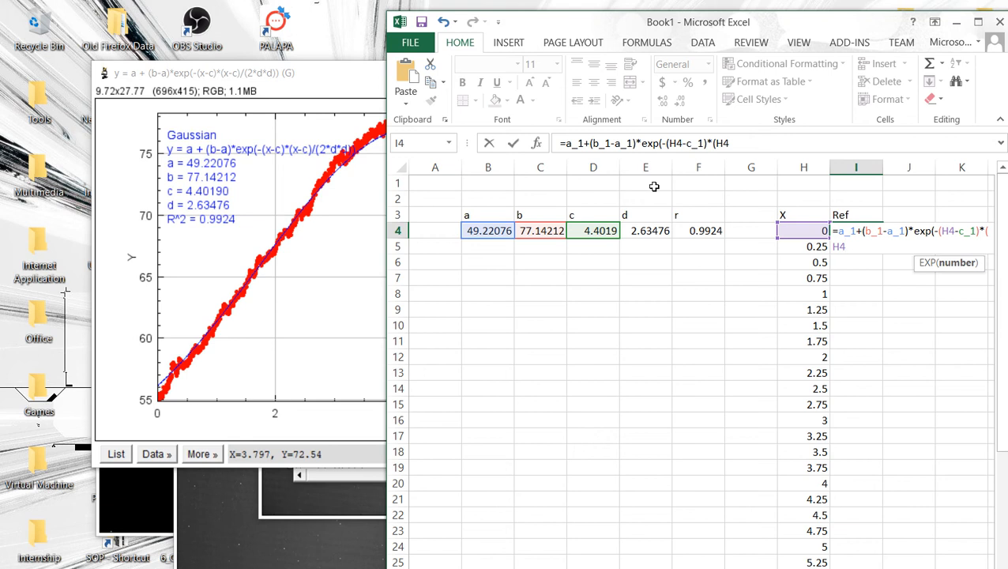
text(-c)
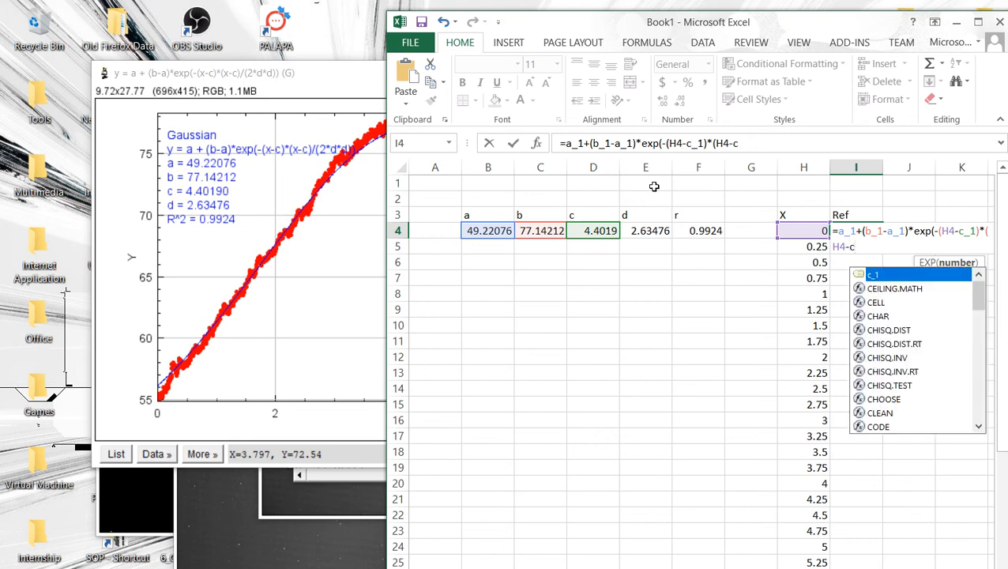
text(_1)
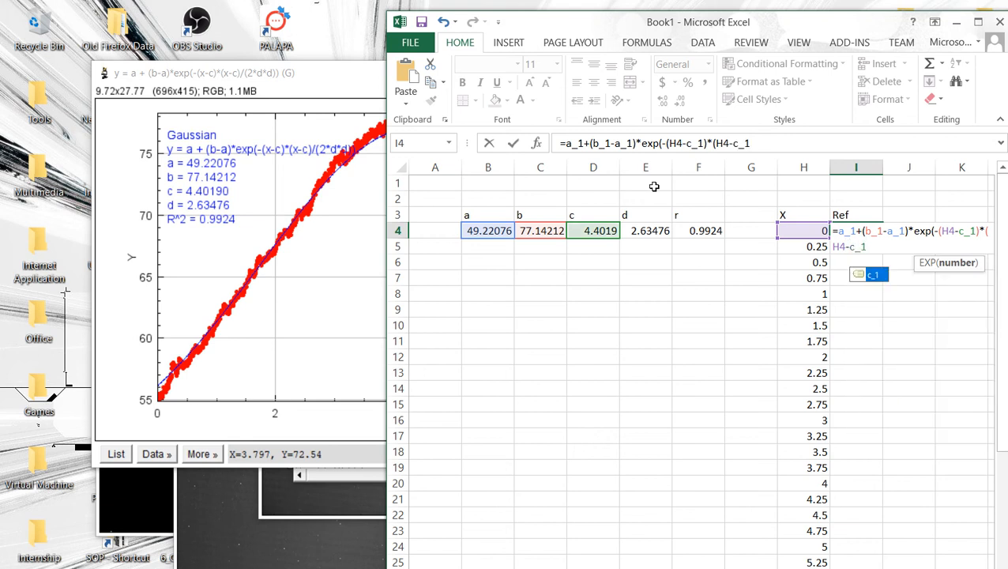
text())
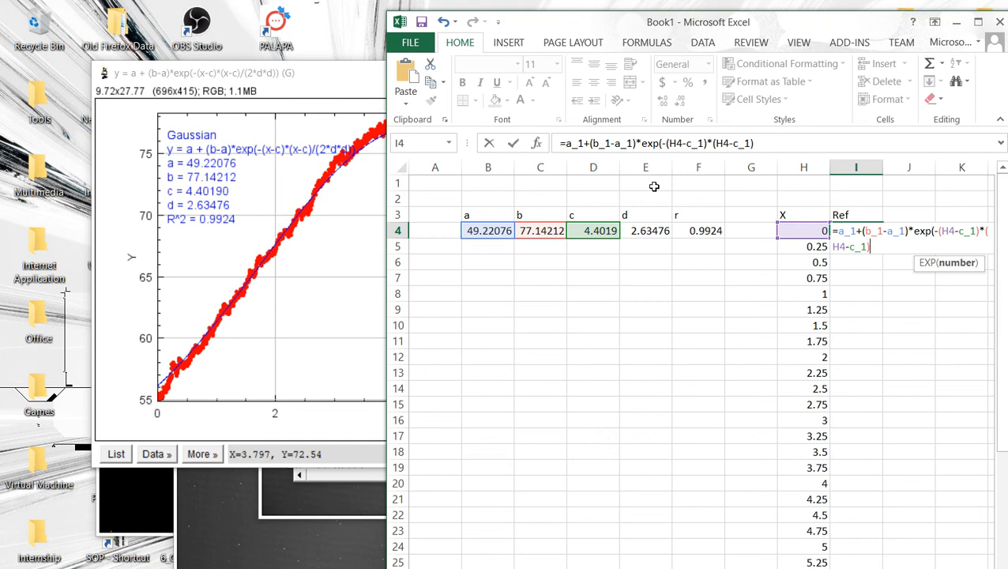
text(/(2*d_1*)
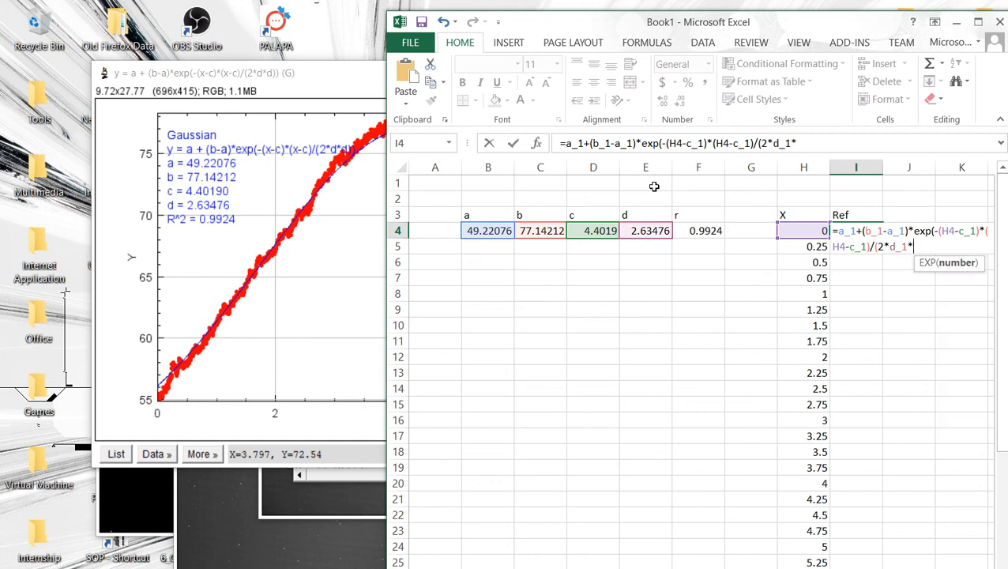
text(d)
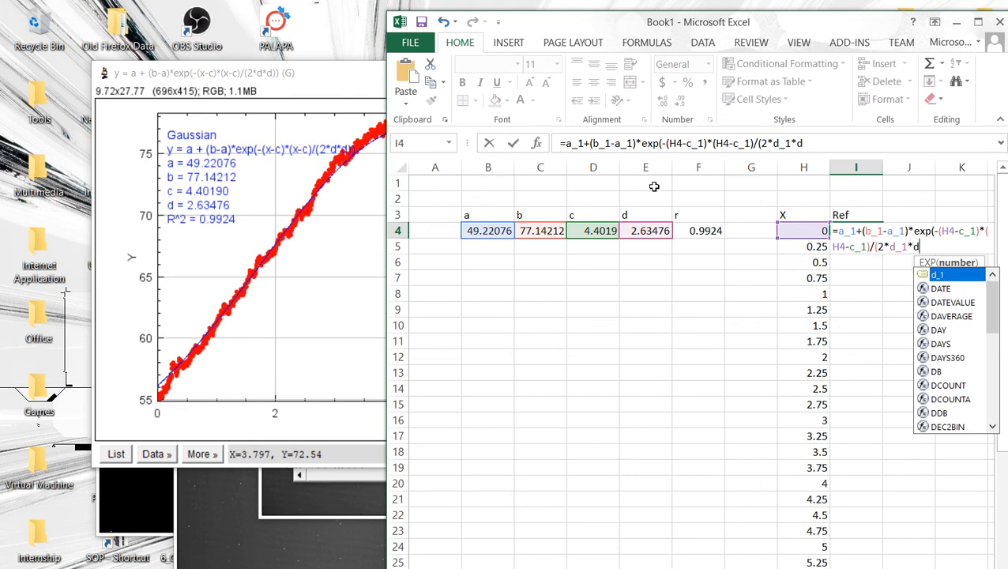
text(_1)))
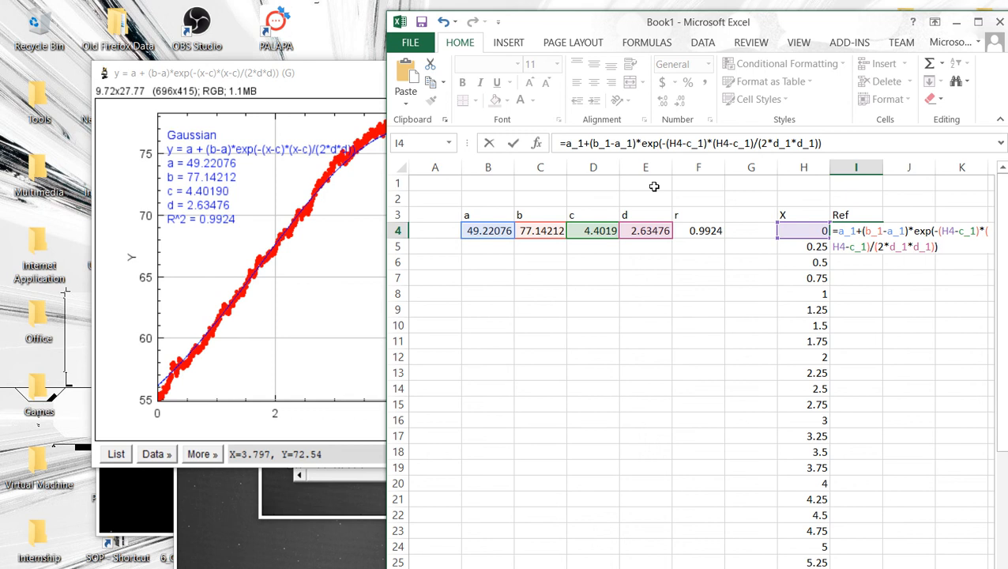
key(Return)
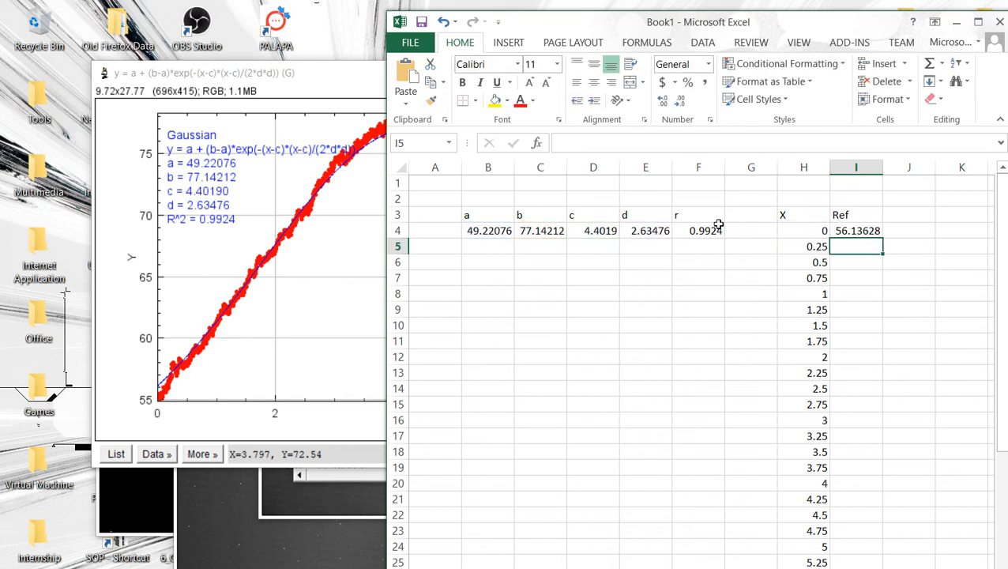
Step: Fill the Ref formula down column I alongside the X values
key(Down)
key(Down)
key(Right)
key(Up)
key(Up)
key(Up)
key(Left)
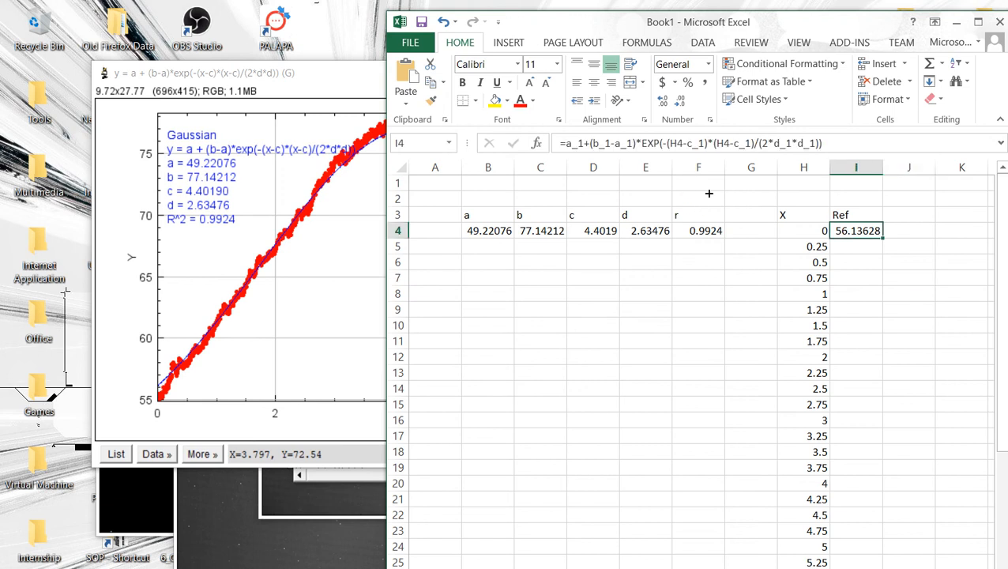
key(shift+Down)
key(shift+Down)
key(shift+Down)
key(shift+Down)
key(shift+Down)
key(shift+Down)
key(shift+Down)
key(shift+Down)
key(shift+Down)
key(shift+Down)
key(shift+Down)
key(shift+Down)
key(shift+Down)
key(shift+Down)
key(shift+Down)
key(shift+Down)
key(shift+Down)
key(shift+Down)
key(shift+Down)
key(shift+Down)
key(shift+Down)
key(shift+Down)
key(shift+Down)
key(shift+Down)
key(shift+Down)
key(shift+Down)
key(shift+Down)
key(shift+Down)
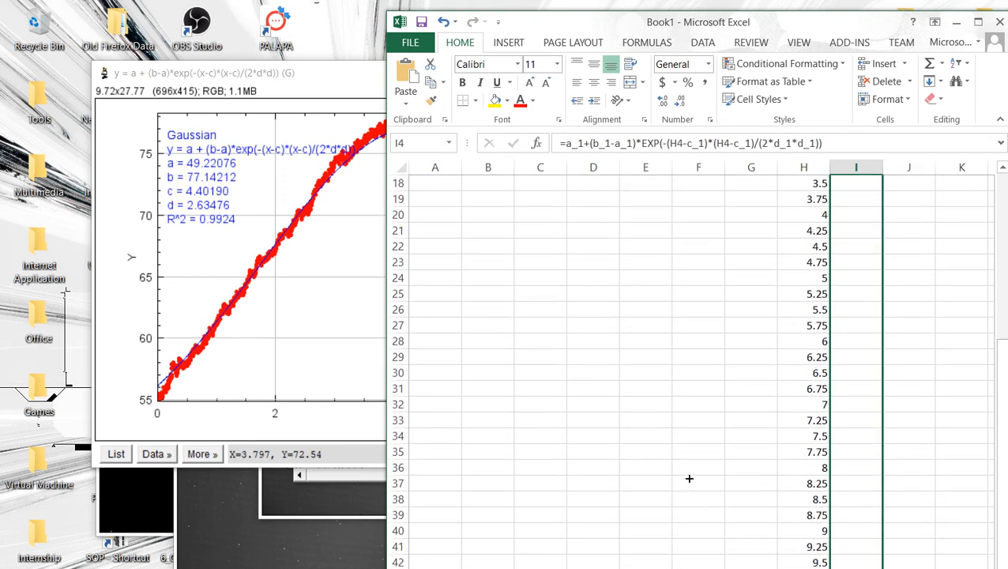
key(ctrl+d)
scroll(704, 387, up, 6)
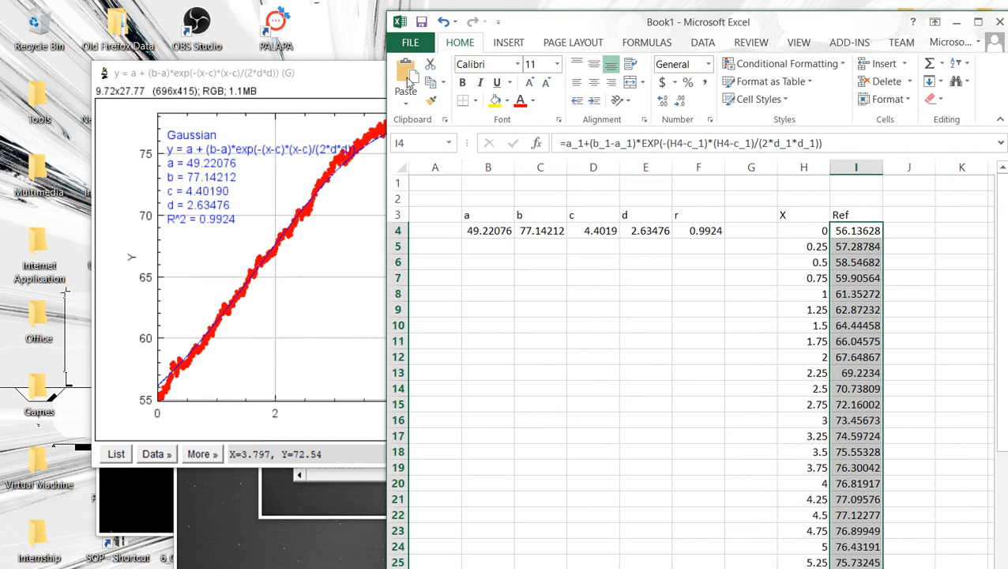
Step: Insert a 2-D line chart with markers of the Ref values
scroll(464, 43, down, 2)
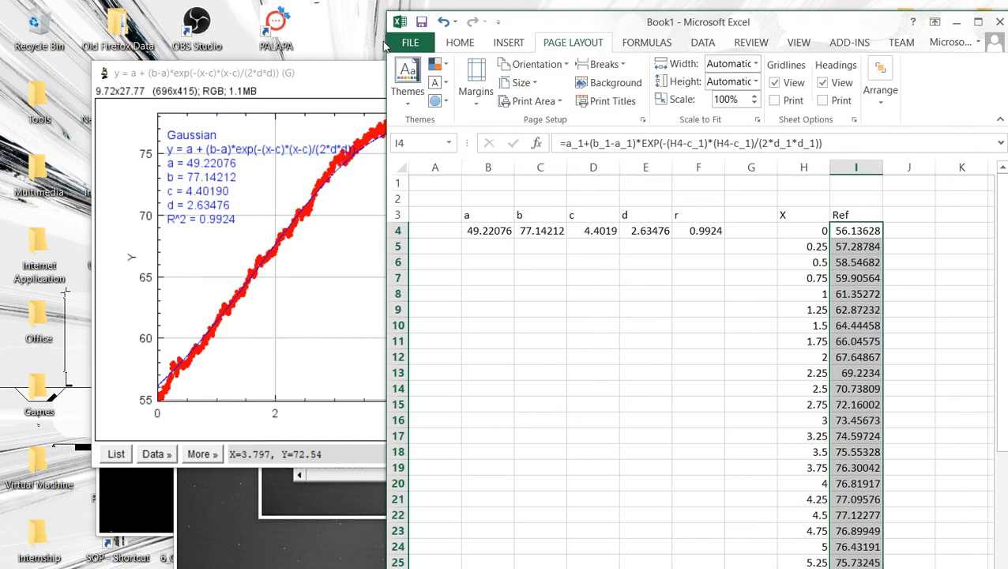
click(460, 41)
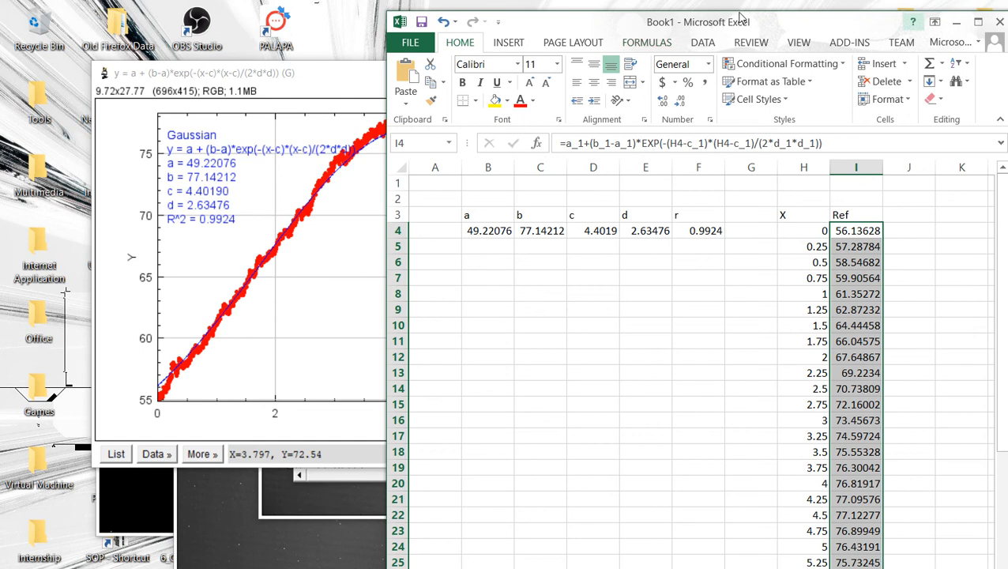
scroll(467, 55, down, 2)
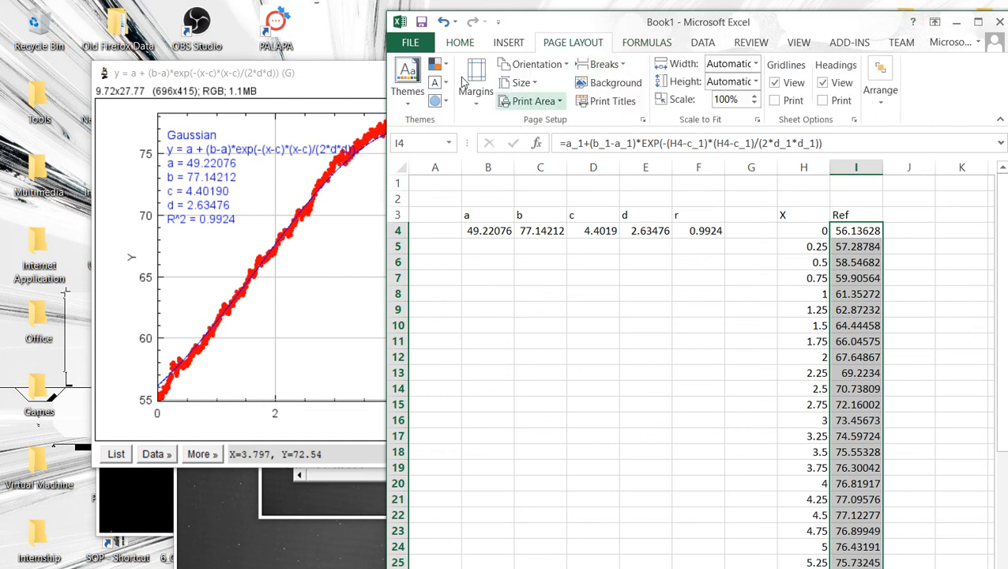
scroll(491, 81, up, 1)
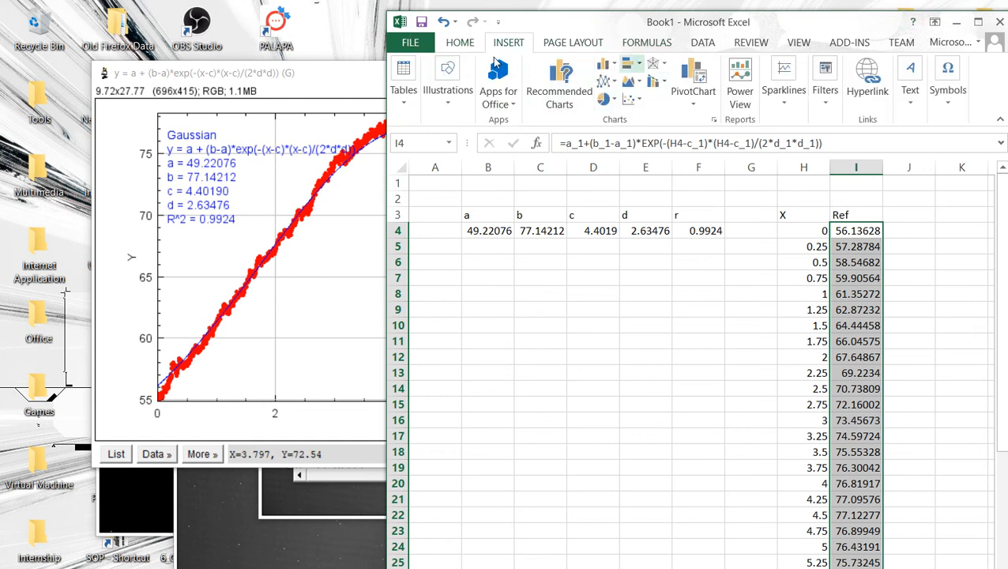
click(606, 82)
click(665, 179)
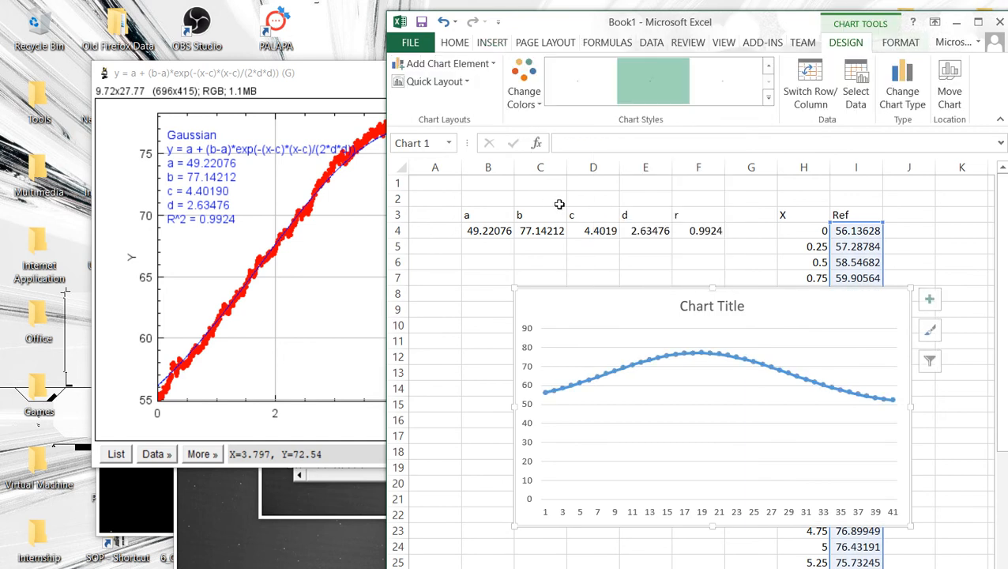
Step: Move the chart and set its data range to the X and Ref columns H4:I44
drag(636, 239, 519, 213)
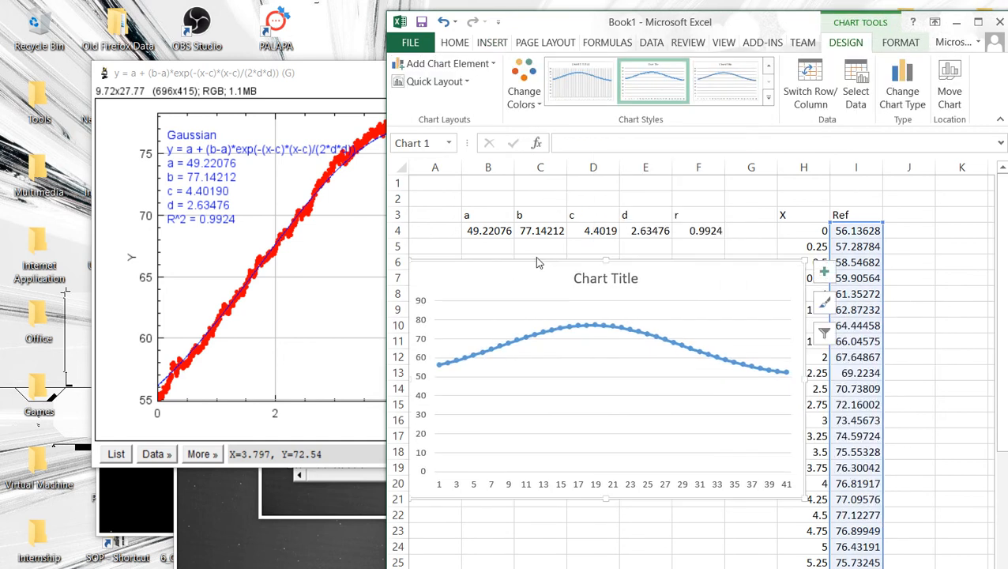
click(461, 382)
key(shift+F10)
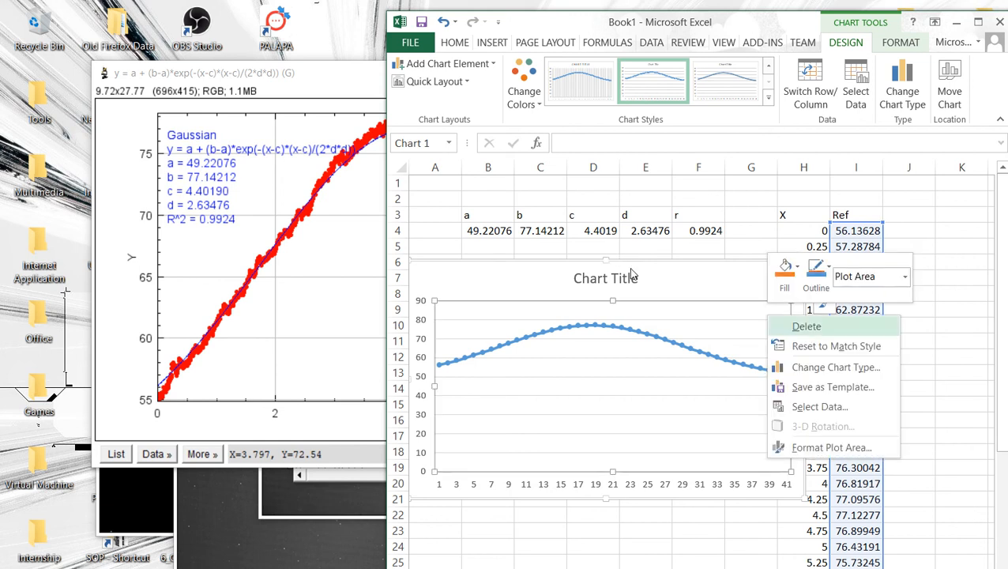
key(Down)
key(Down)
key(Down)
key(Down)
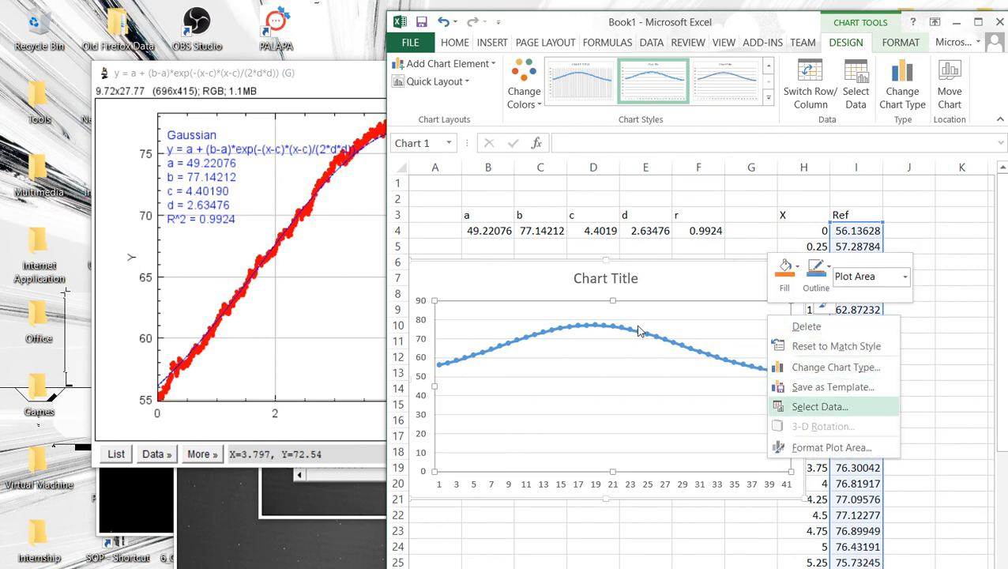
key(Return)
click(857, 309)
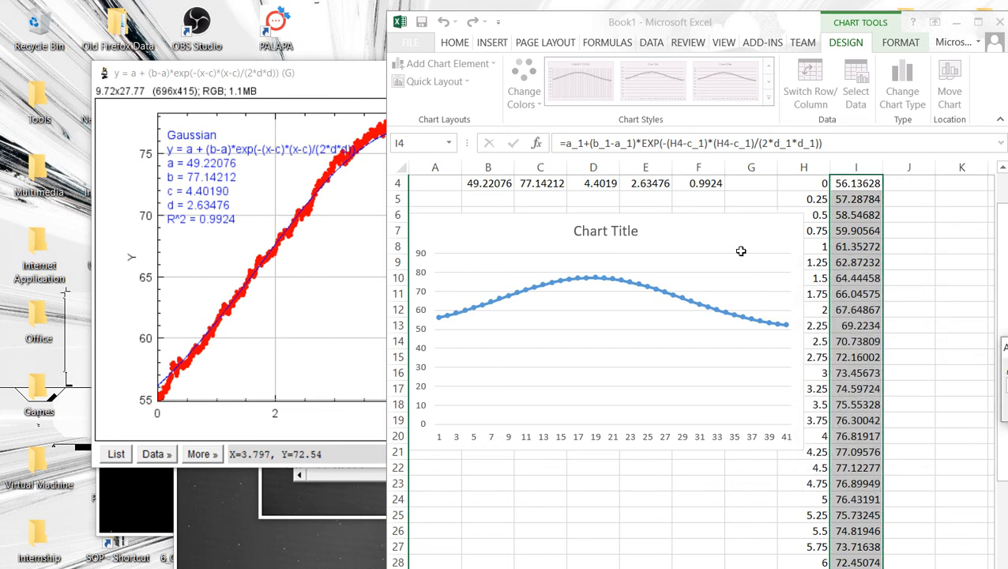
scroll(740, 250, up, 1)
drag(654, 186, 651, 453)
scroll(651, 452, down, 2)
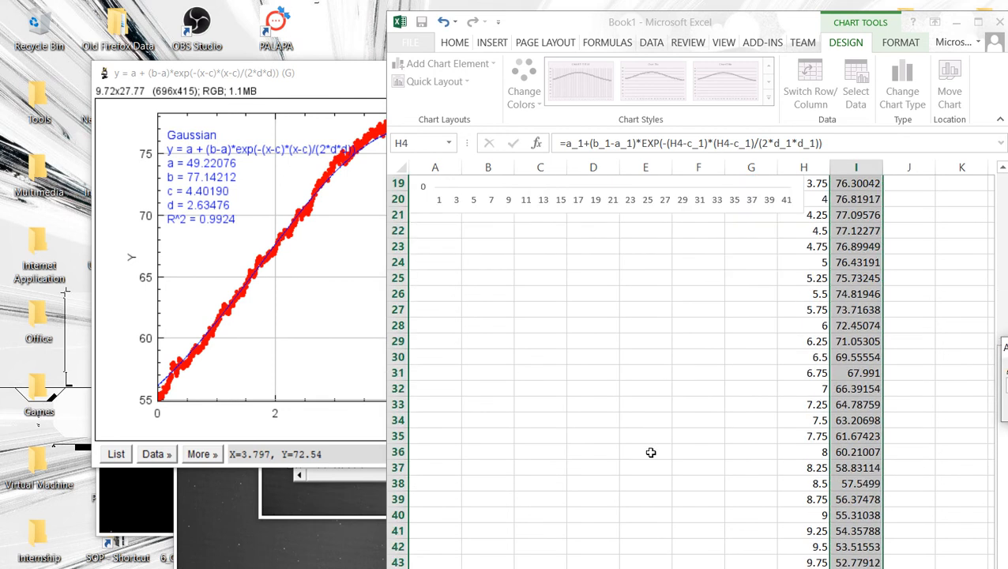
click(931, 327)
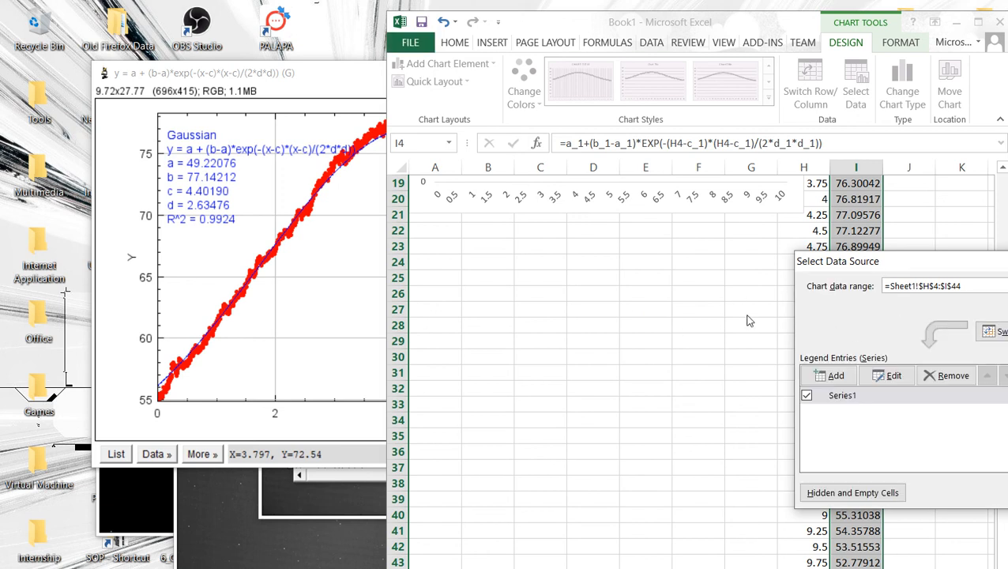
key(Return)
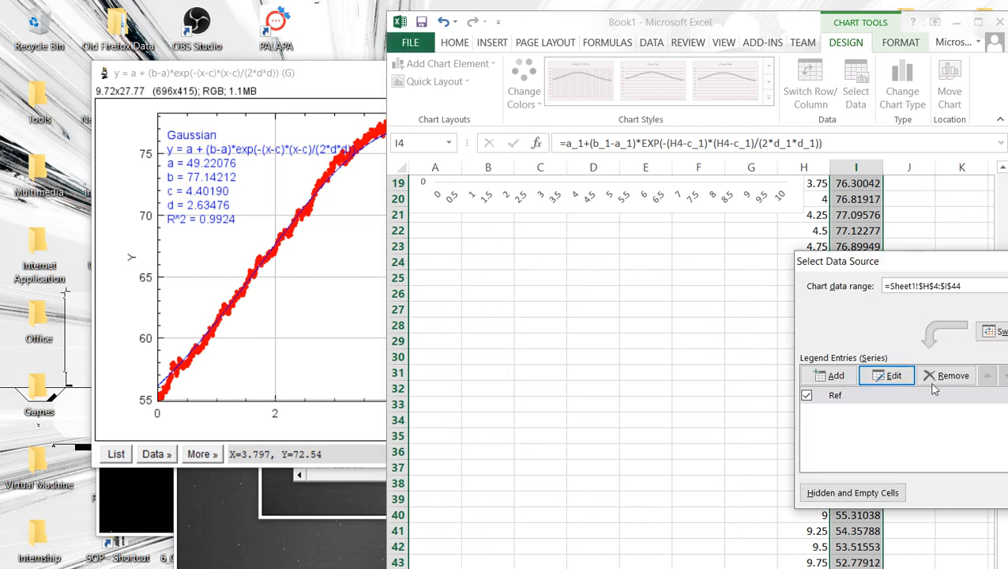
key(Return)
Step: Open the vertical axis format options and close them again
scroll(652, 308, up, 6)
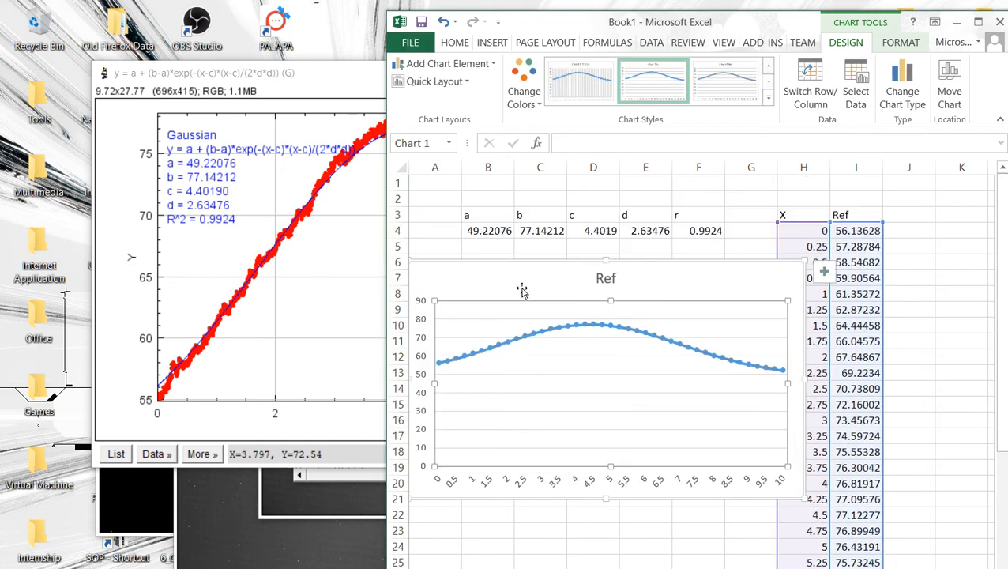
double_click(420, 375)
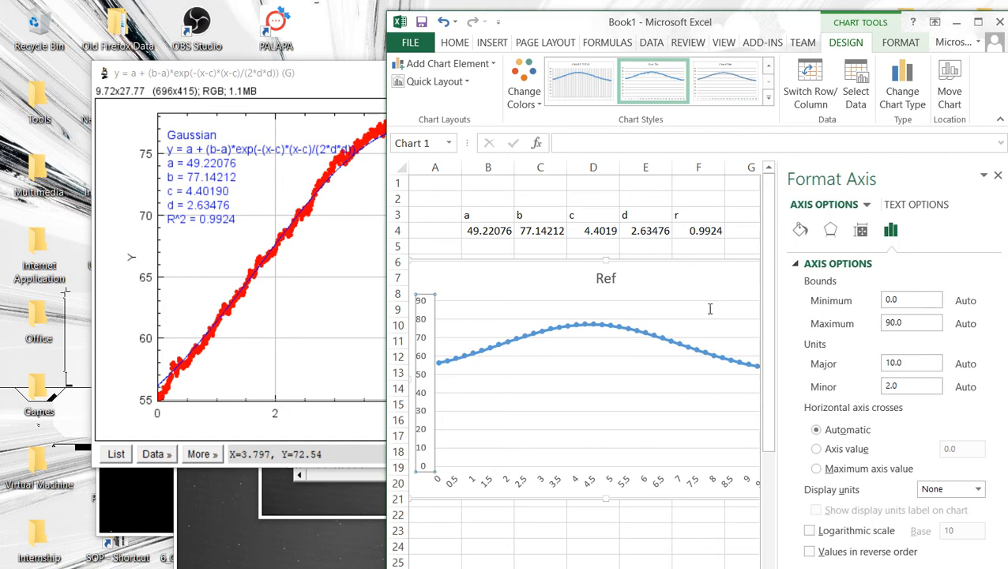
click(927, 299)
click(998, 175)
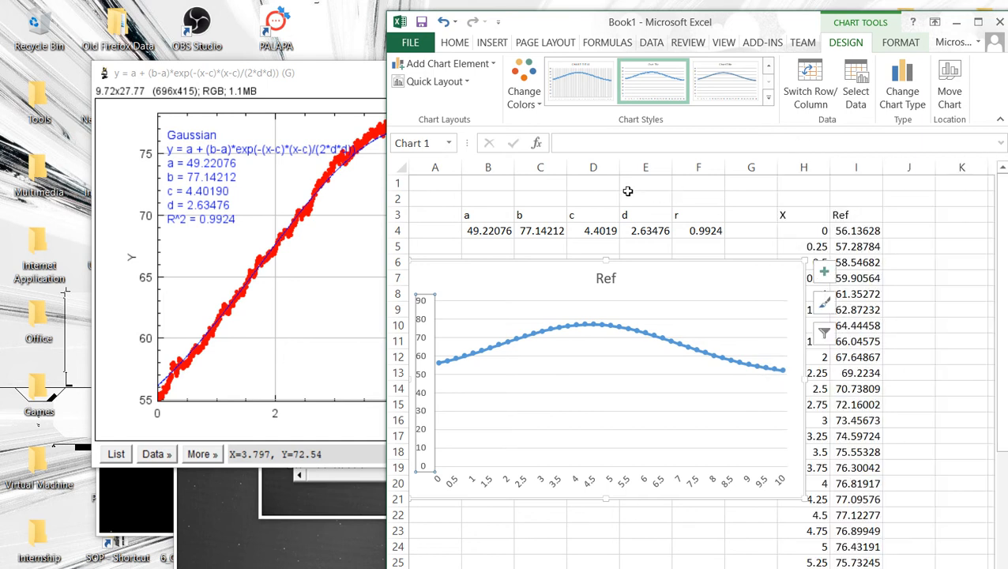
Step: Delete the chart
click(746, 262)
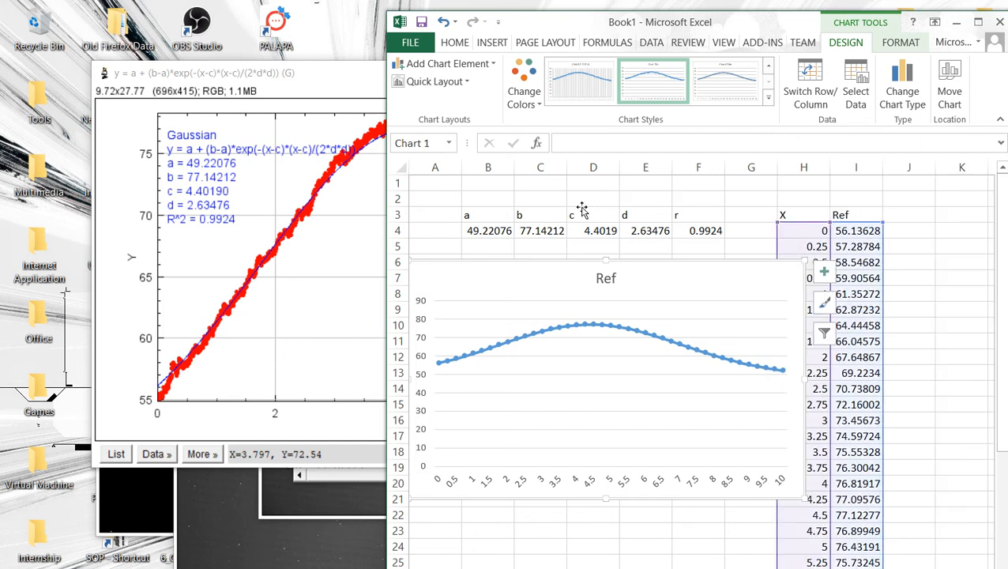
click(944, 266)
click(763, 267)
key(Delete)
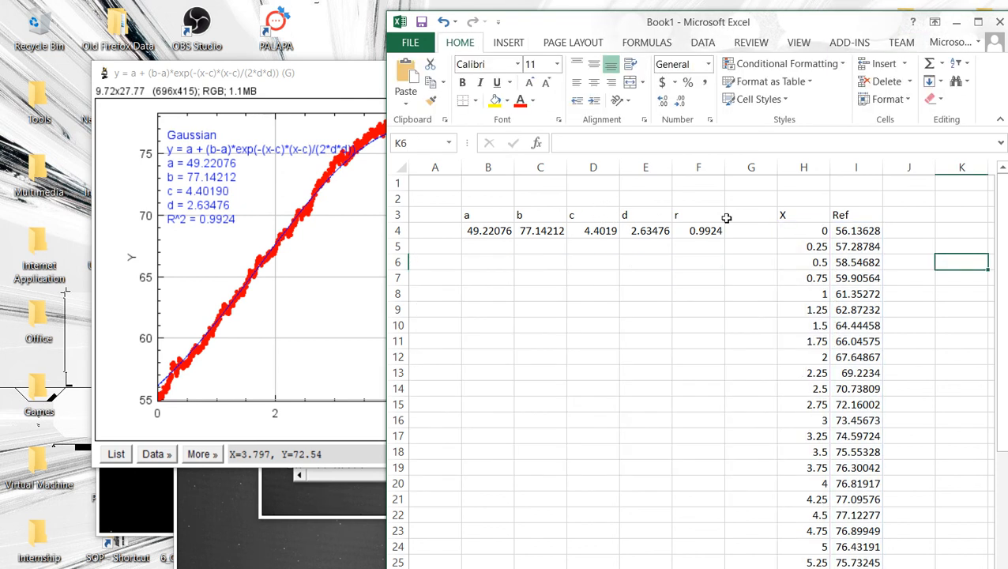
Step: Enter the formula =I4/70 in cell J4
key(Left)
key(Up)
key(Up)
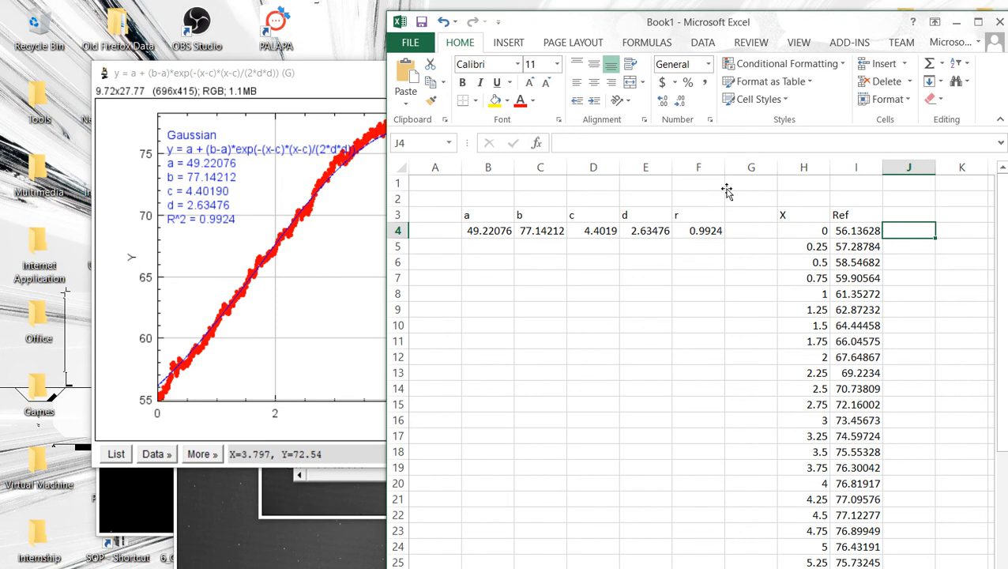
text(=)
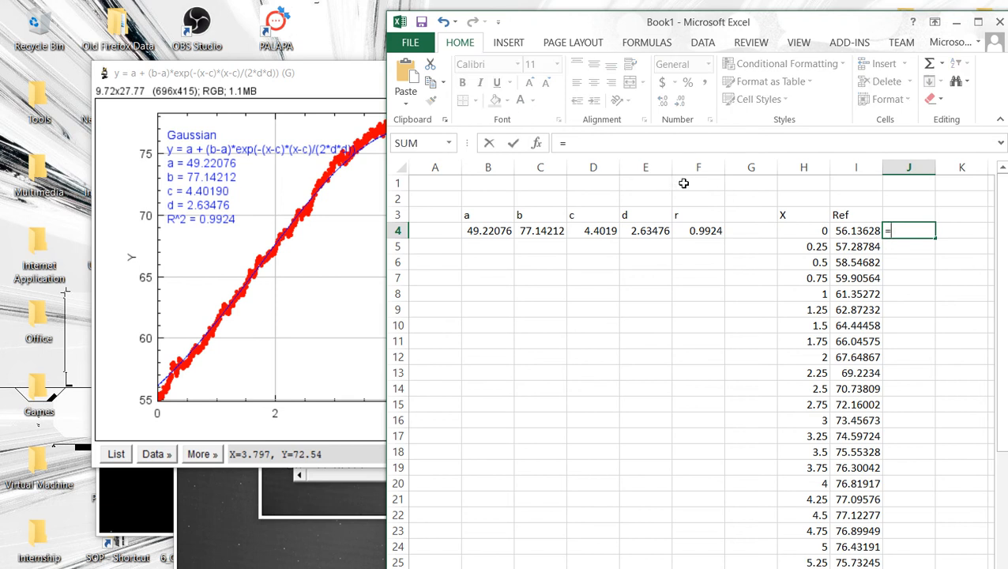
key(Left)
text(/)
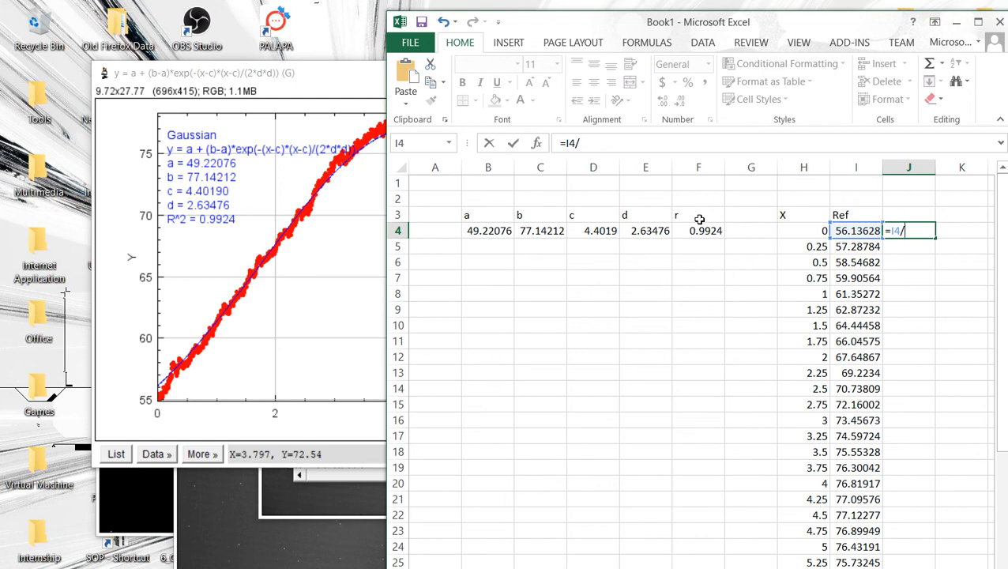
text(70)
key(Return)
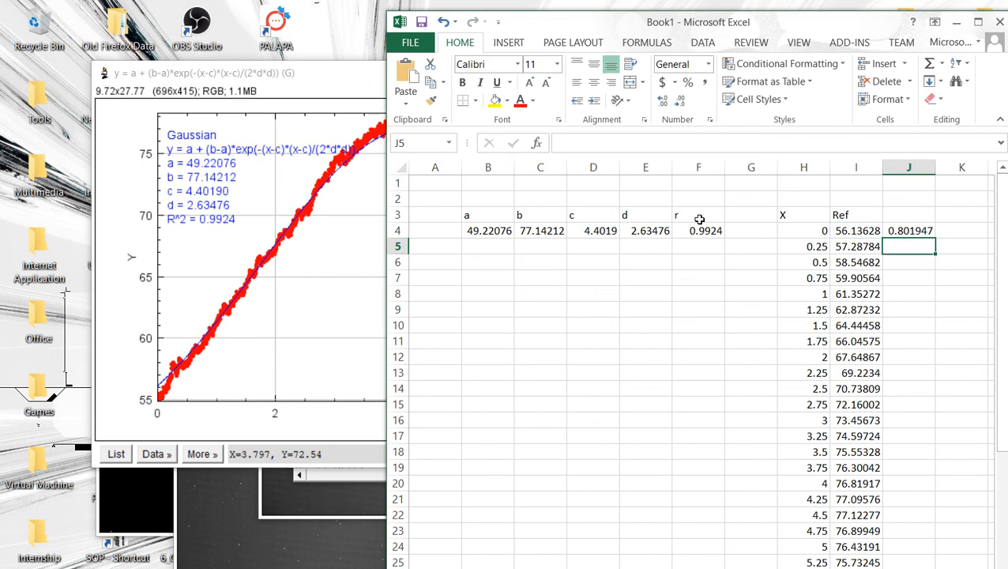
Step: Fill the =I4/70 formula down column J to row 44
key(Up)
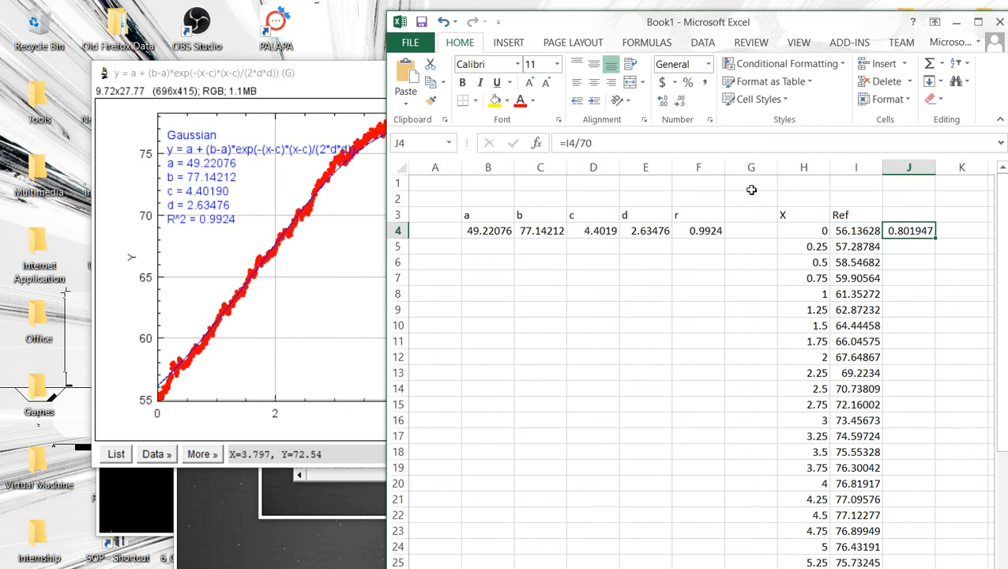
key(shift+Down)
key(shift+Down)
key(shift+Down)
key(shift+Down)
key(shift+Down)
key(shift+Down)
key(shift+Down)
key(shift+Down)
key(shift+Down)
key(shift+Down)
key(shift+Down)
key(shift+Down)
key(shift+Down)
key(shift+Down)
key(shift+Down)
key(shift+Down)
key(shift+Down)
key(shift+Down)
key(shift+Down)
key(shift+Down)
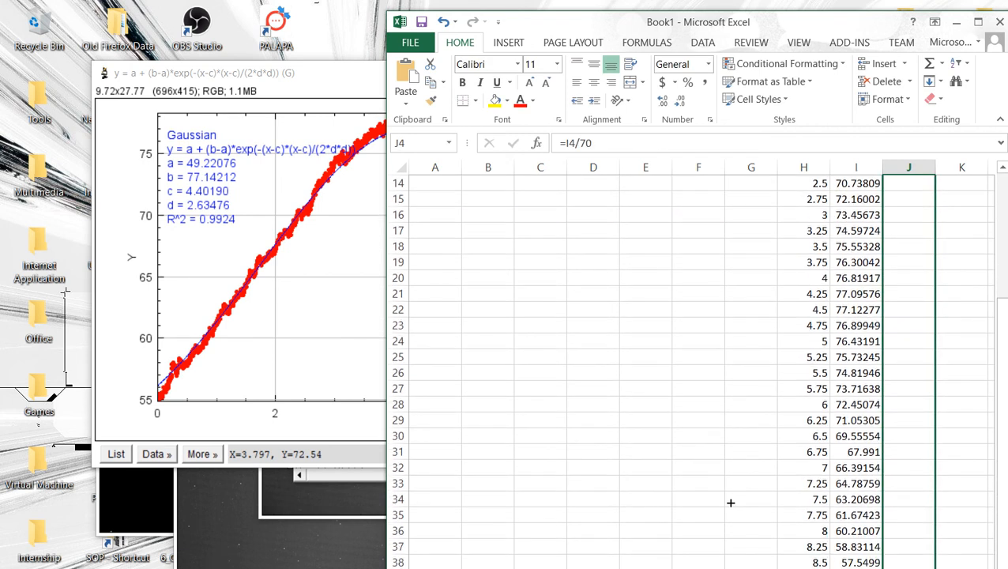
key(shift+Down)
key(shift+Down)
key(shift+Down)
key(ctrl+d)
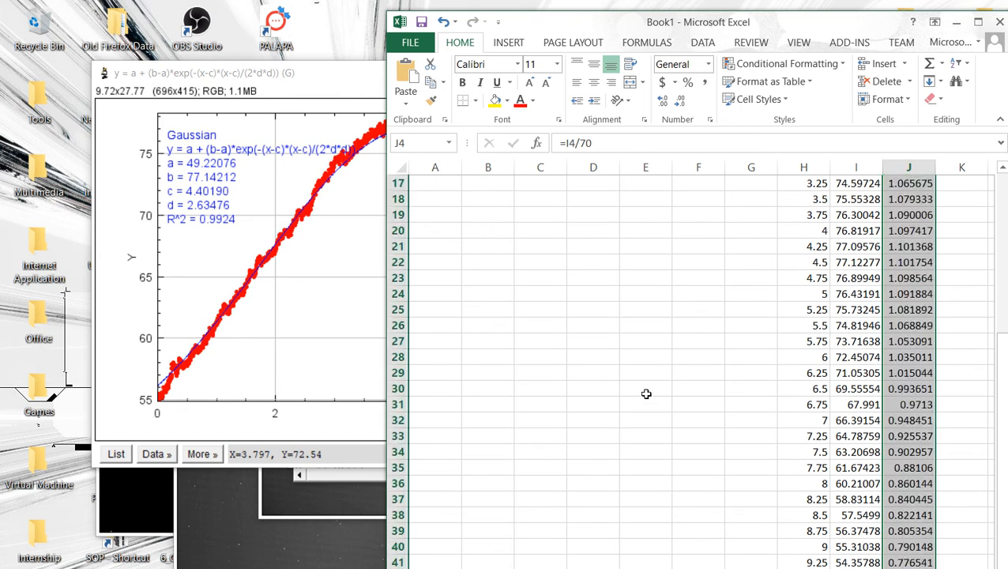
Step: Insert a 2-D line chart with markers of the normalized column J values
scroll(646, 394, up, 5)
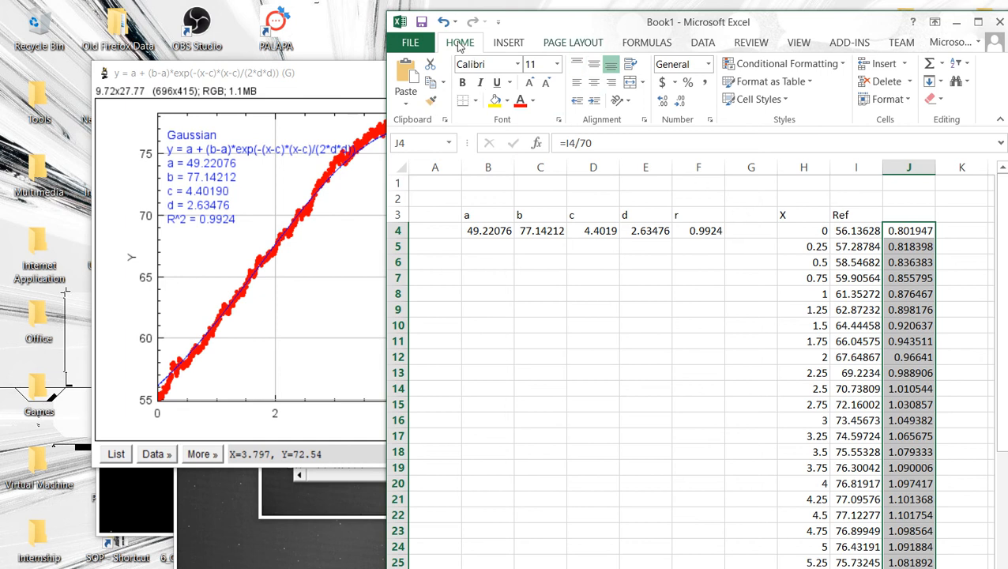
click(573, 44)
click(509, 44)
click(607, 81)
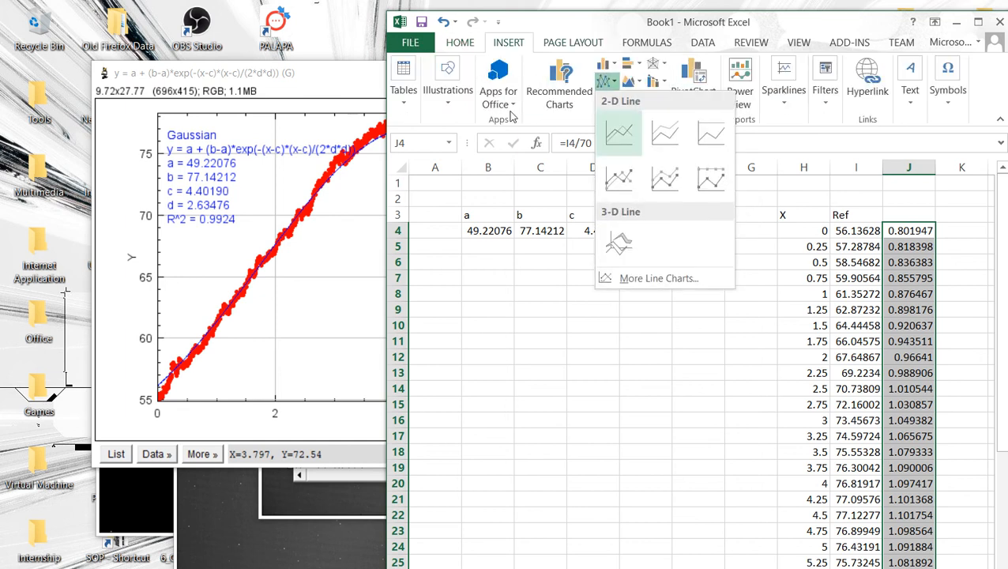
click(665, 178)
Step: Set the vertical axis minimum to 0.7 and move the chart below the parameter row
double_click(529, 324)
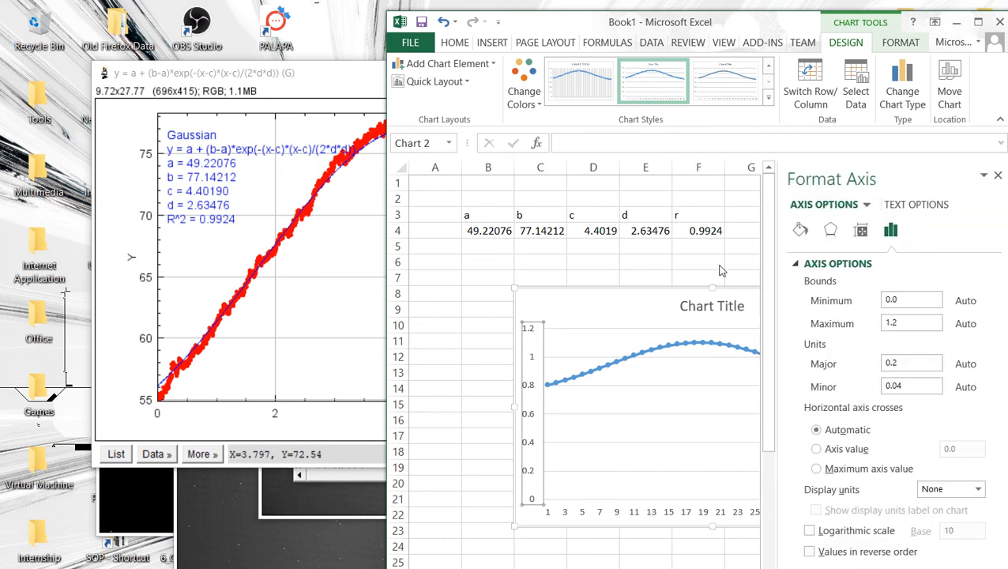
click(901, 300)
key(BackSpace)
key(Return)
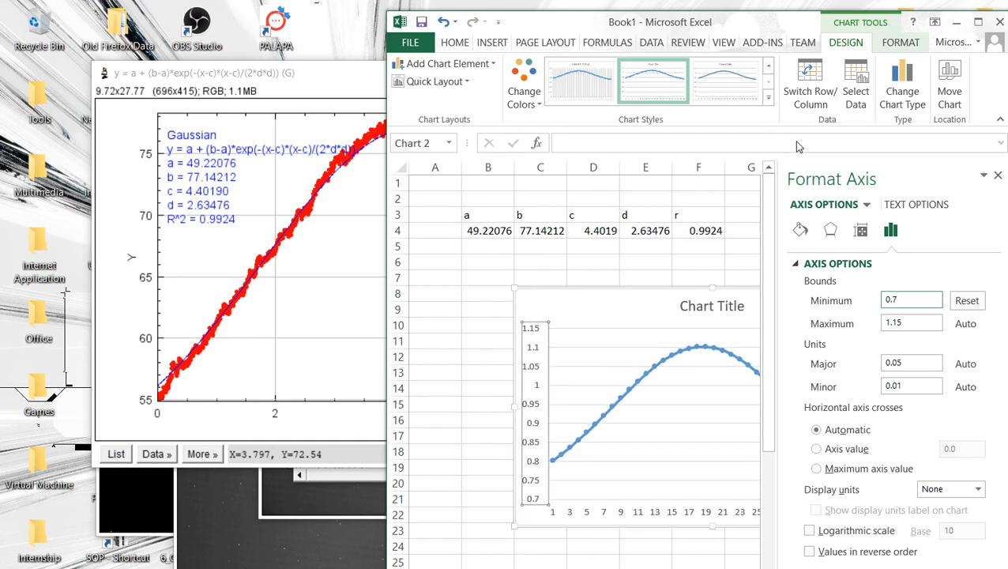
click(998, 175)
drag(777, 294, 709, 311)
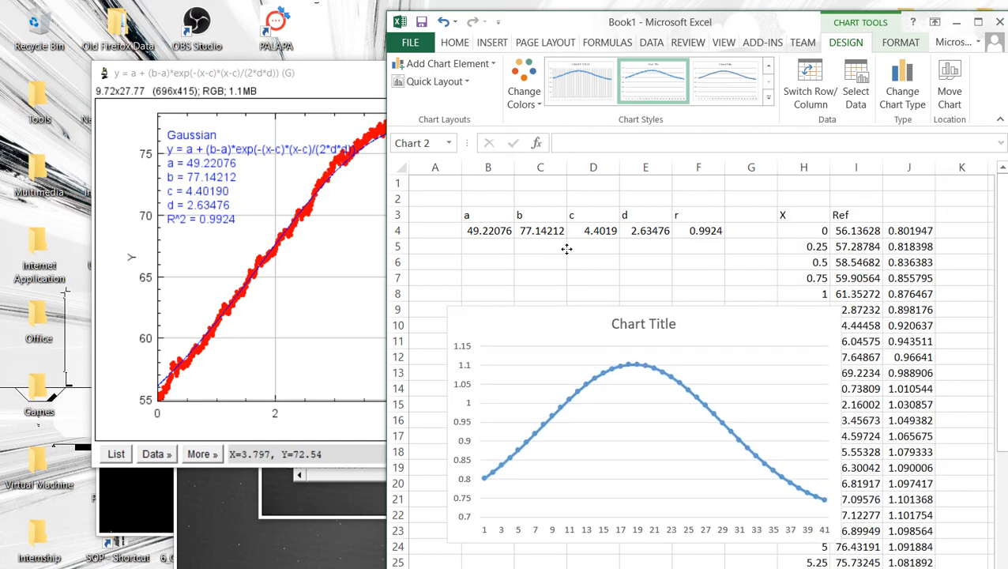
Step: Set the chart's horizontal axis labels to the X values in H4:H44
right_click(789, 361)
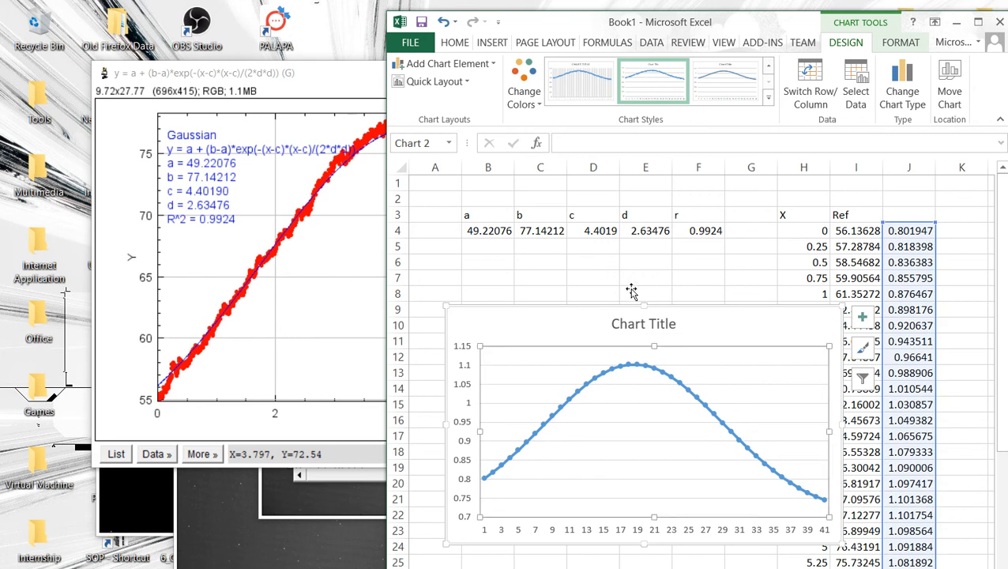
click(842, 451)
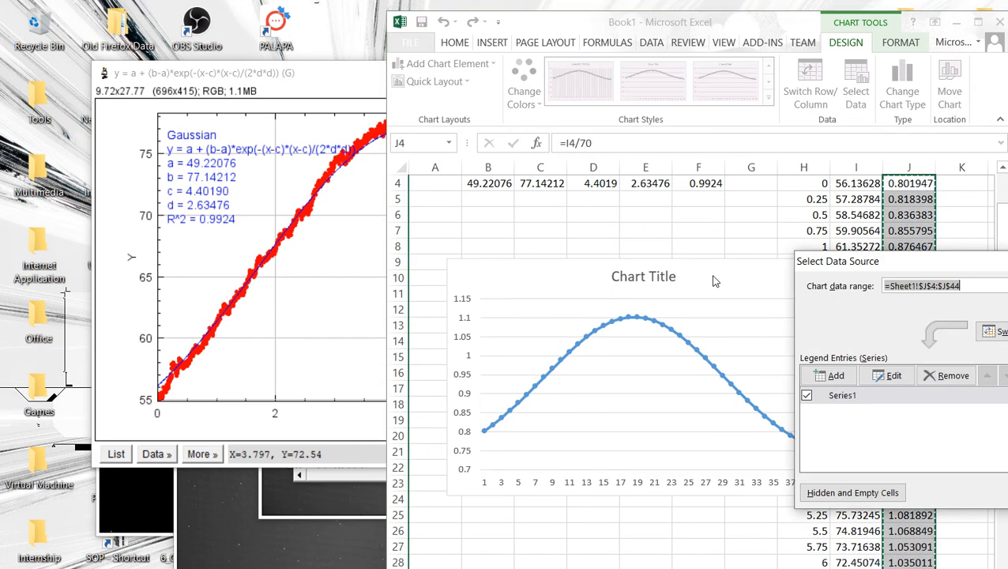
click(1007, 376)
scroll(774, 285, up, 1)
click(810, 229)
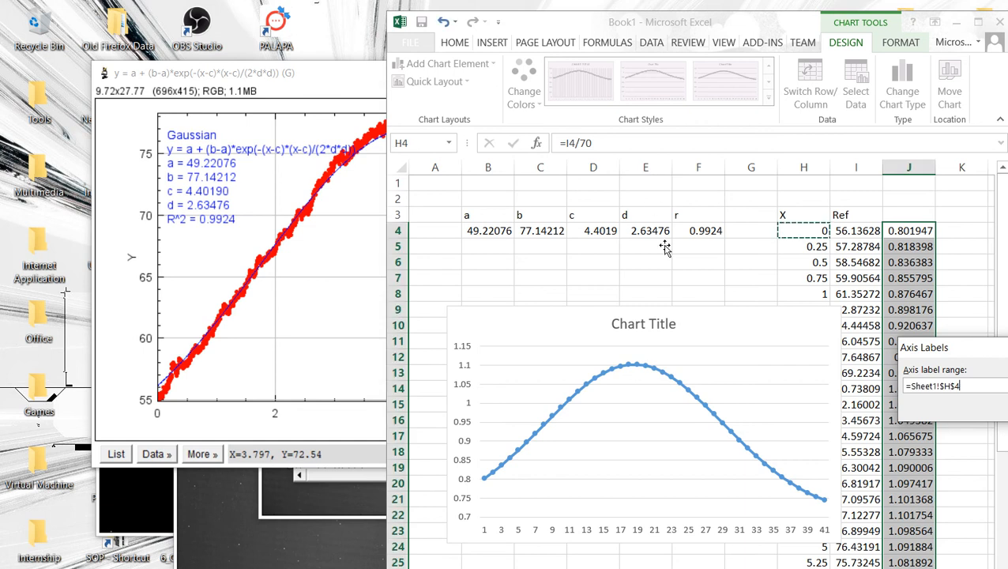
scroll(643, 414, down, 7)
key(ctrl+shift+Down)
key(Return)
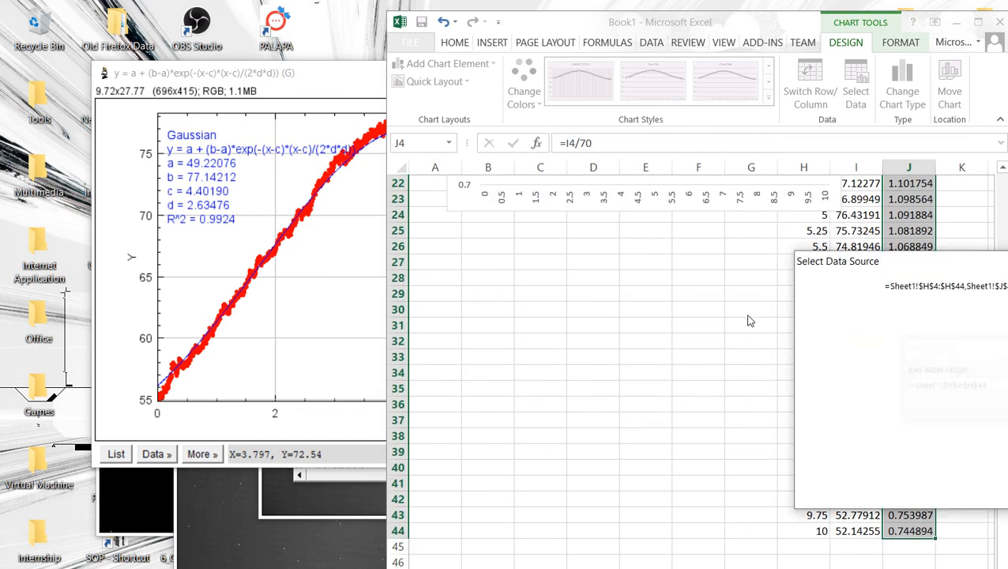
Step: Name the chart series Ref and close the data source dialog
click(909, 379)
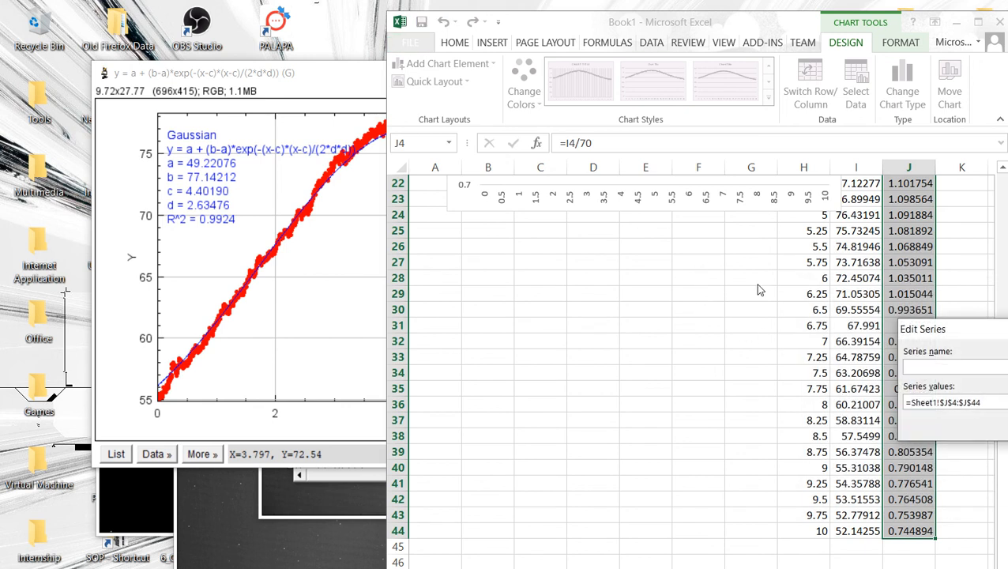
text(Ref)
key(Return)
key(Return)
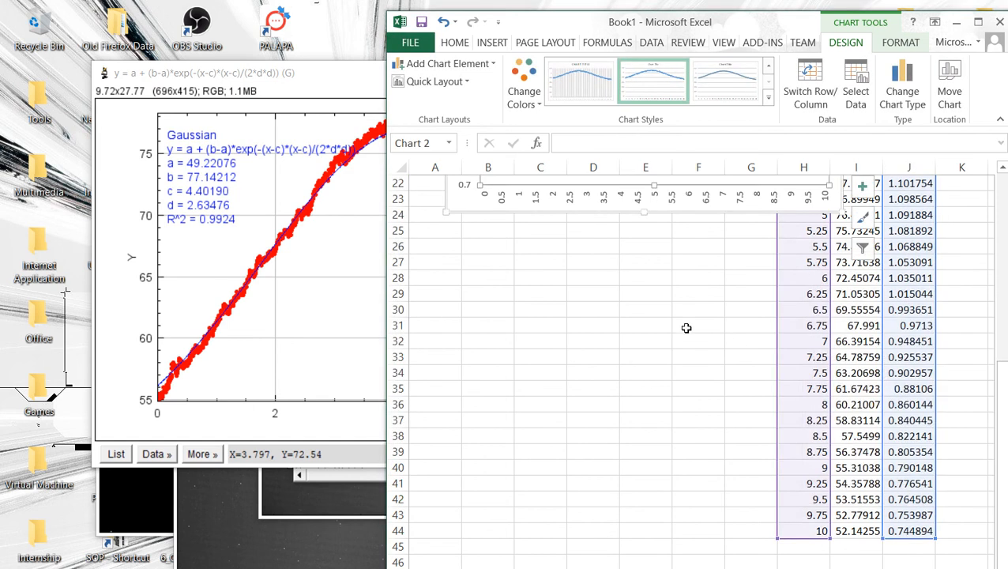
Step: Close the previous reference image, result and log windows in ImageJ without saving changes
scroll(647, 322, up, 6)
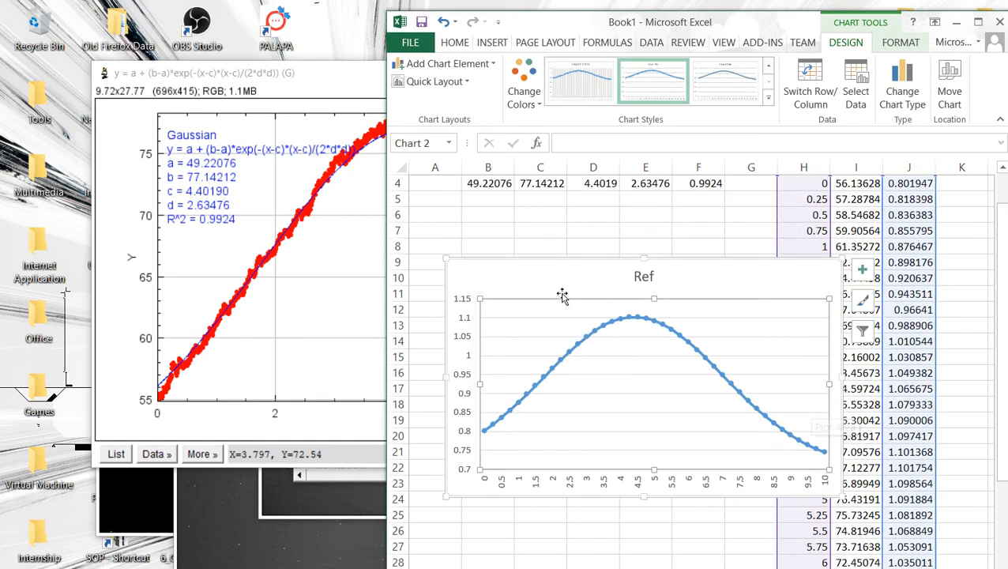
click(698, 230)
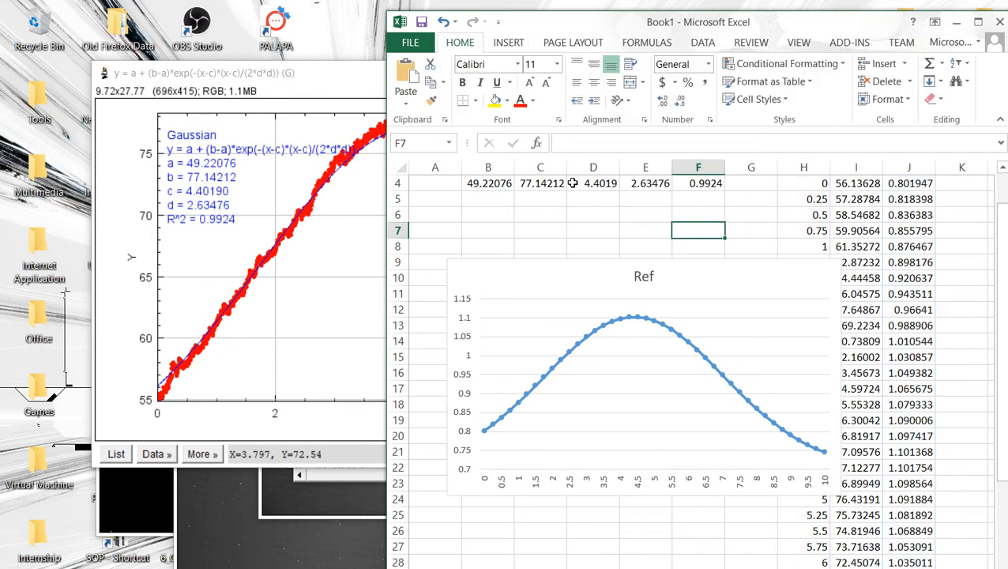
click(274, 69)
click(653, 74)
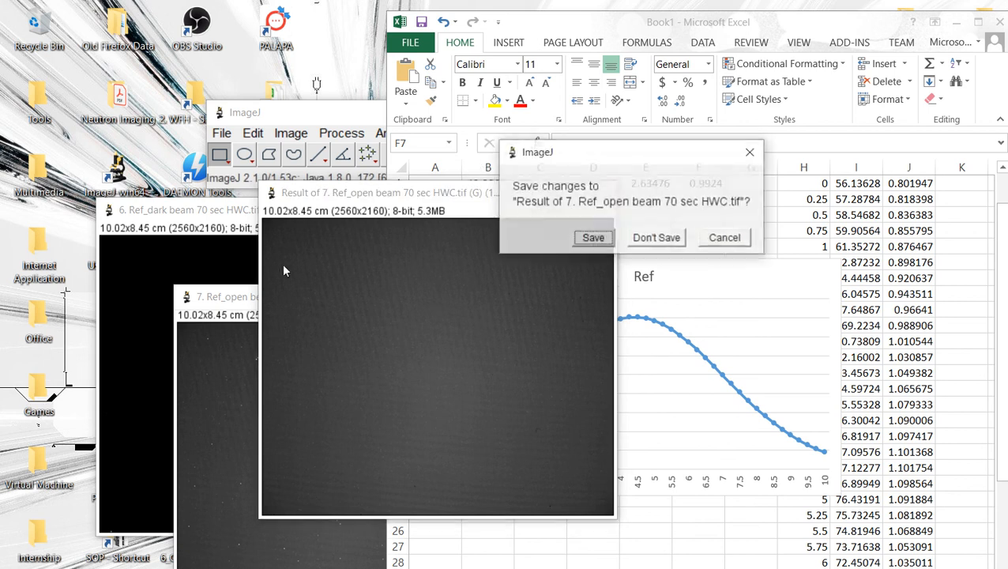
key(Tab)
key(Return)
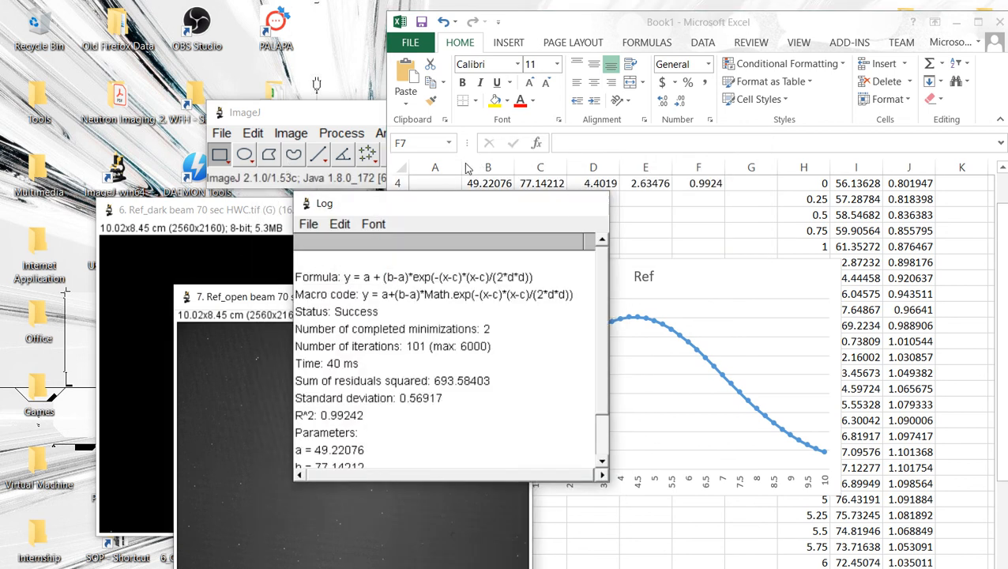
click(590, 200)
click(512, 296)
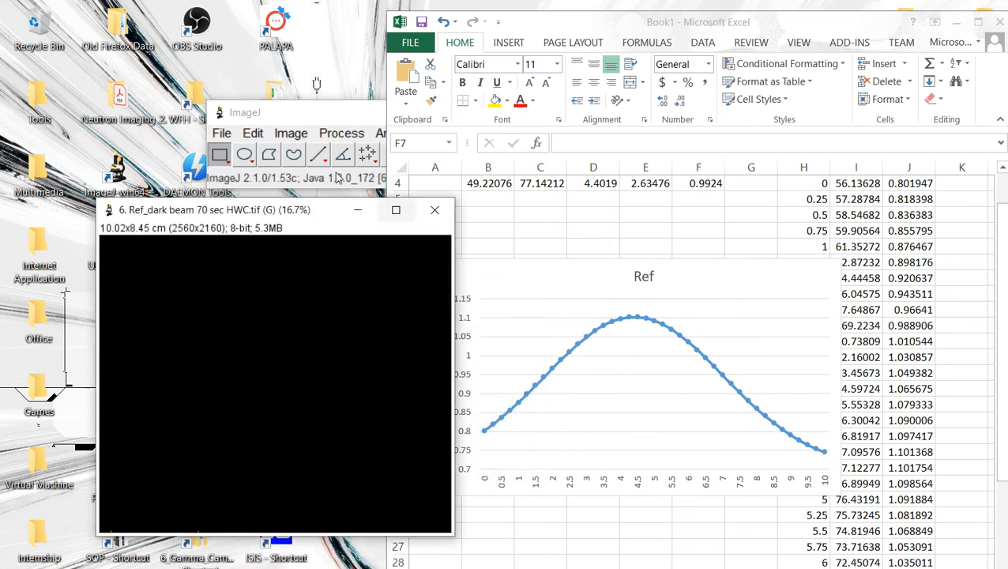
click(433, 209)
Step: Open the 10 March dark beam and open beam 70sec HWC images in ImageJ from the Data folder
drag(677, 6, 700, 54)
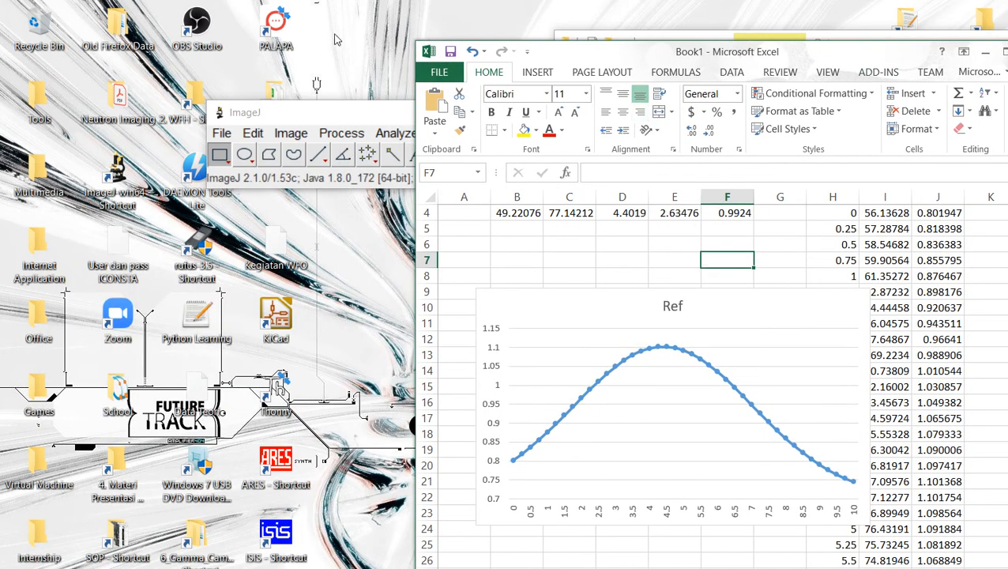
drag(333, 33, 593, 201)
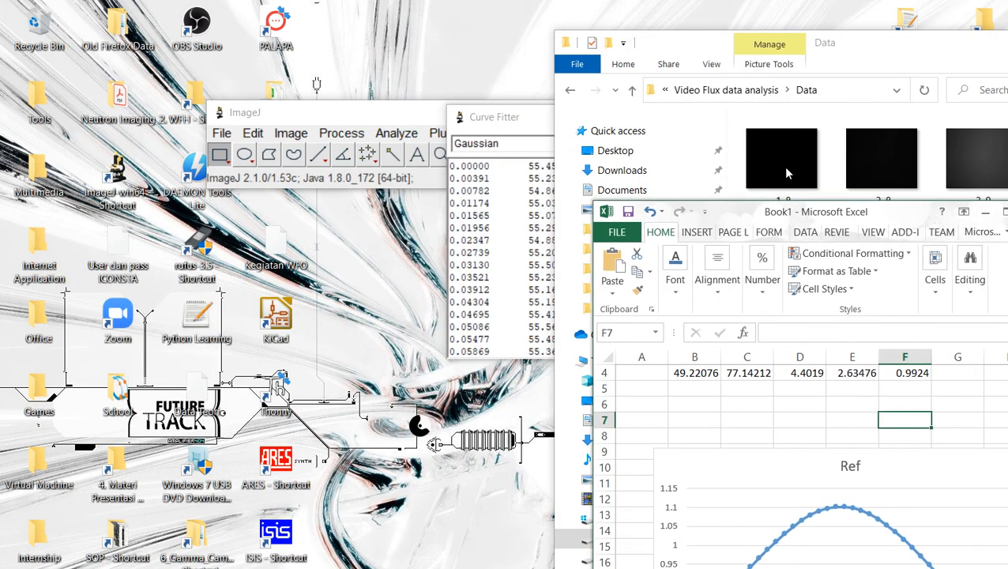
drag(735, 206, 914, 297)
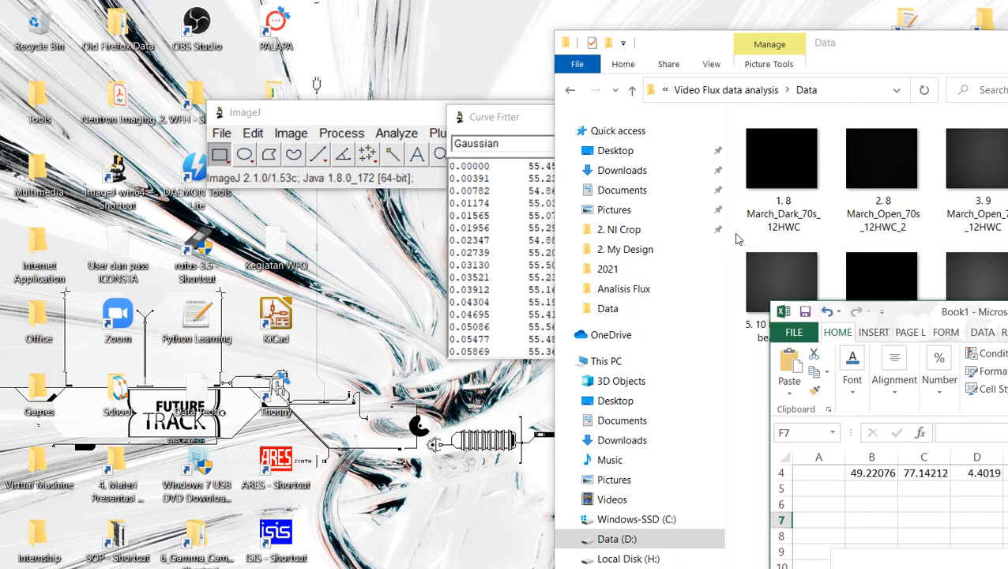
drag(891, 136, 336, 180)
key(minus)
drag(782, 280, 419, 182)
key(minus)
drag(209, 212, 284, 261)
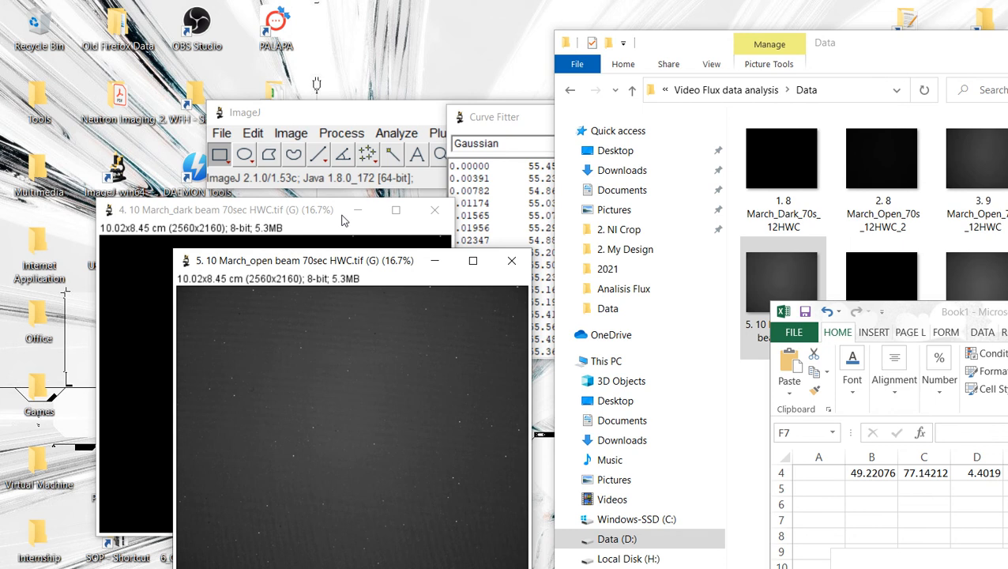
Step: Subtract the 10 March dark beam image from the open beam image with Image Calculator into a new window
click(268, 111)
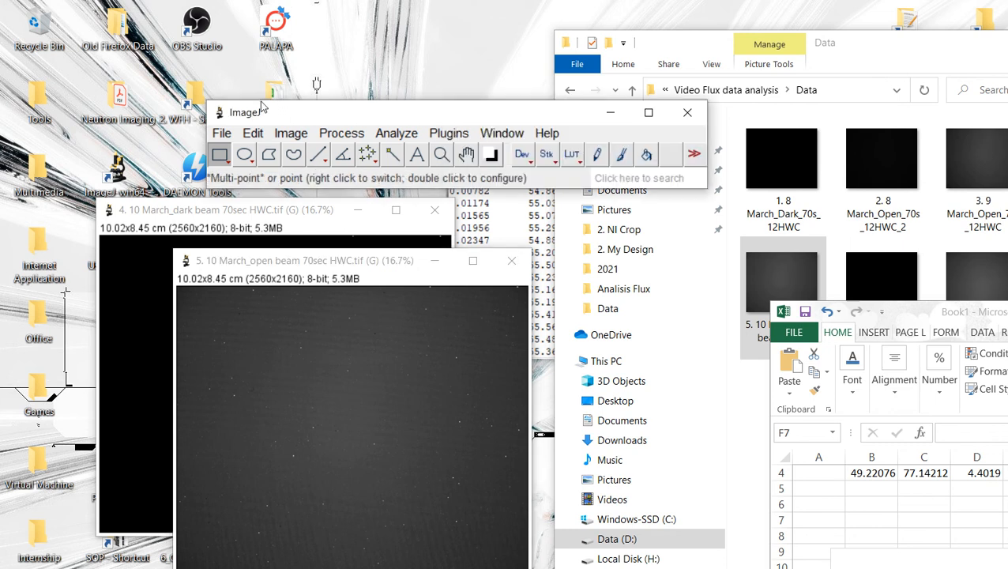
click(291, 133)
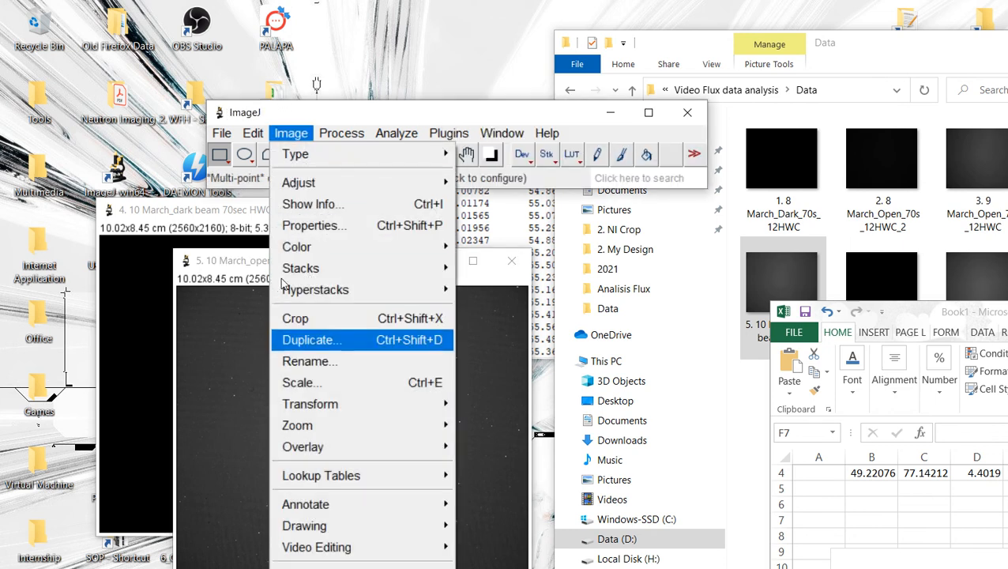
mouse_move(332, 133)
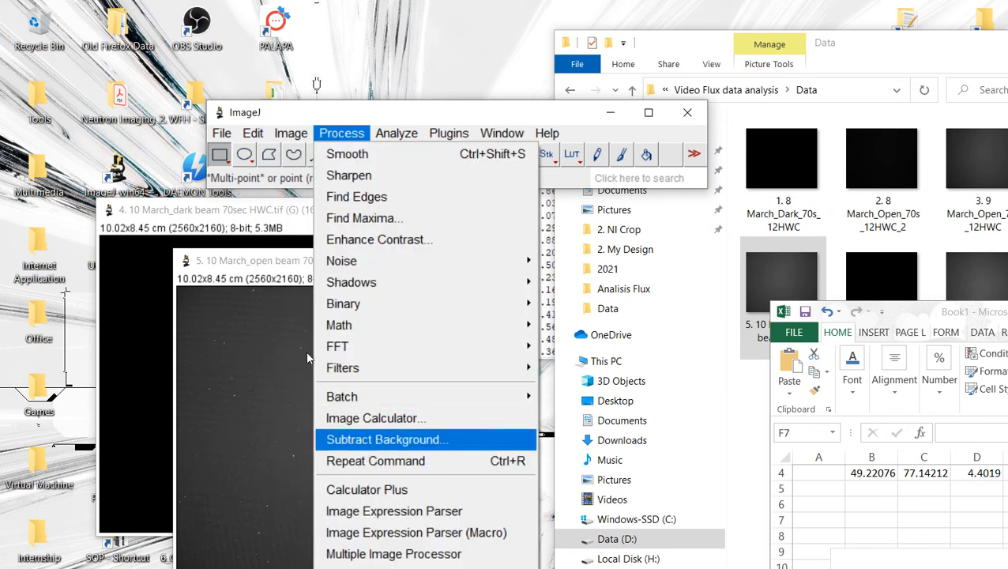
click(391, 418)
click(648, 166)
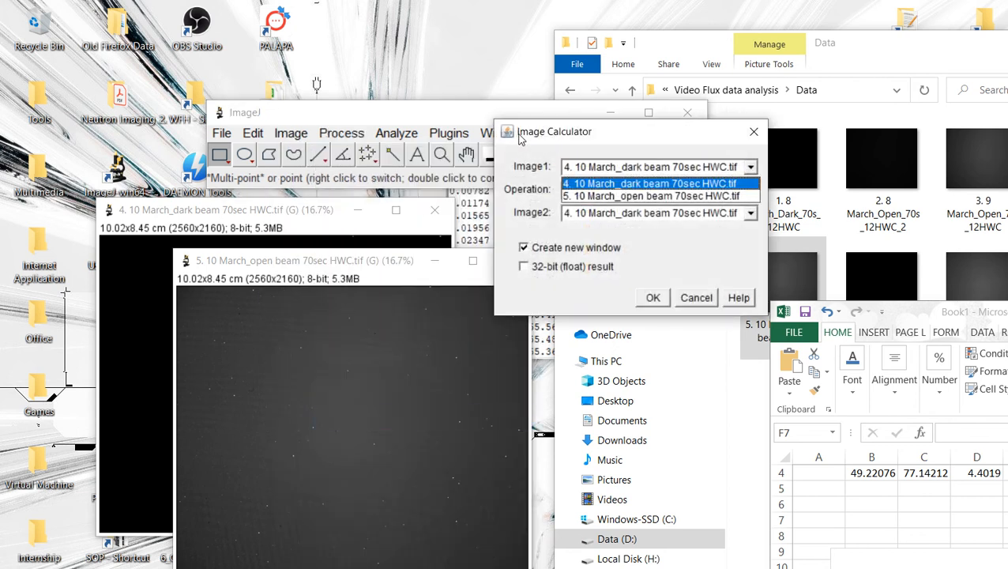
click(651, 196)
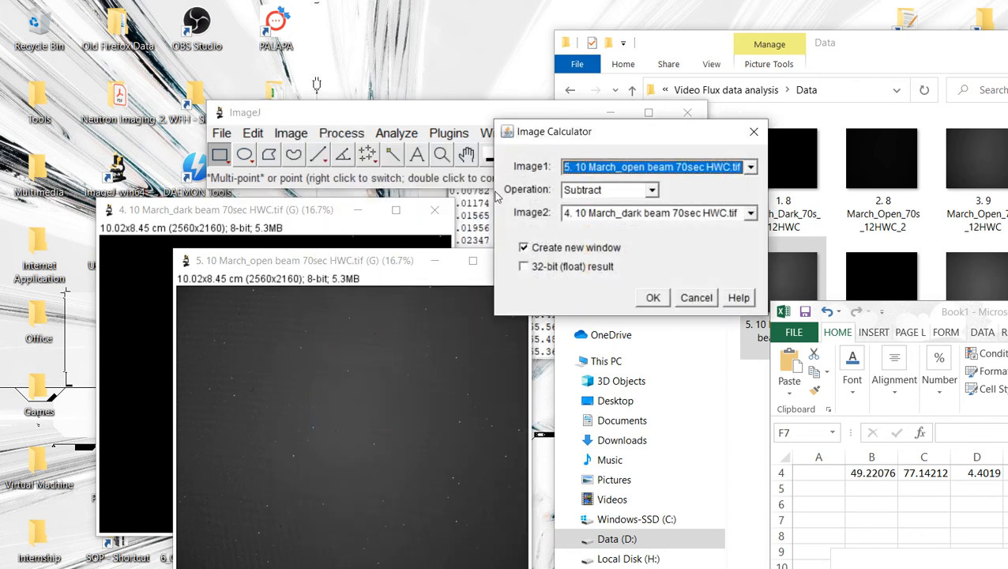
key(Return)
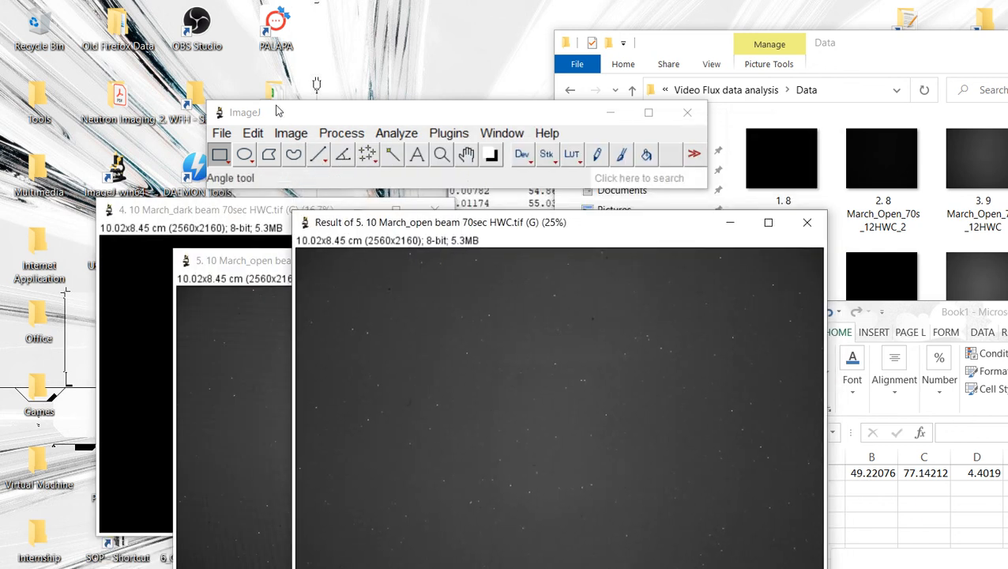
Step: Remove bright outliers from the subtracted result with radius 5 pixels and threshold 50
click(291, 132)
key(Right)
key(Down)
key(Down)
key(Down)
key(Down)
key(Down)
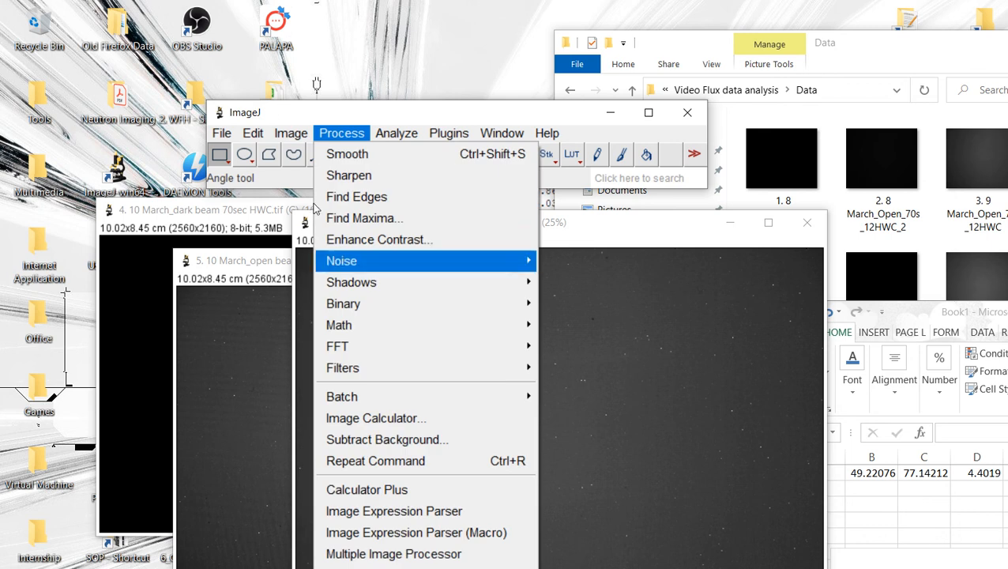
key(Right)
key(Down)
key(Down)
key(Down)
key(Down)
key(Return)
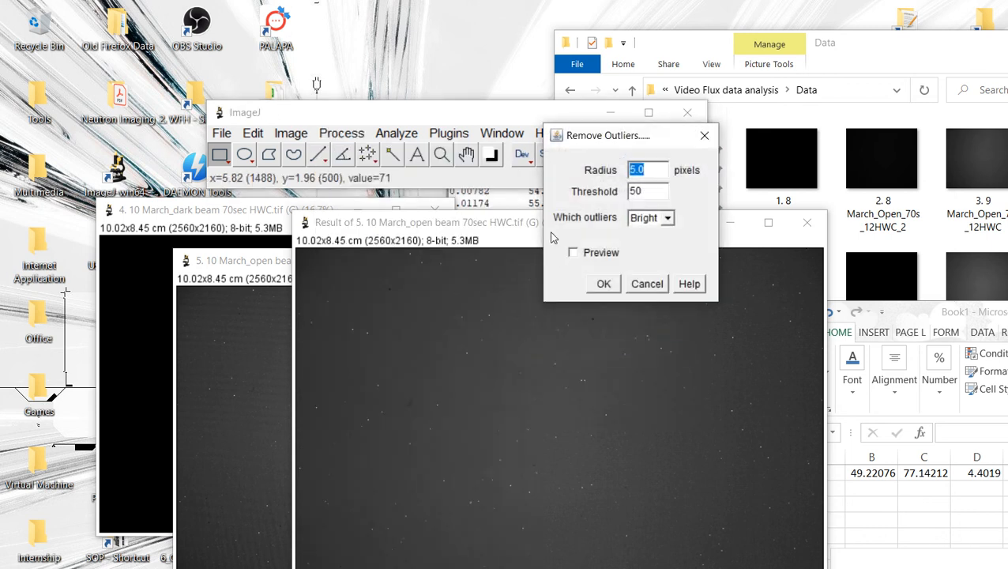
key(Return)
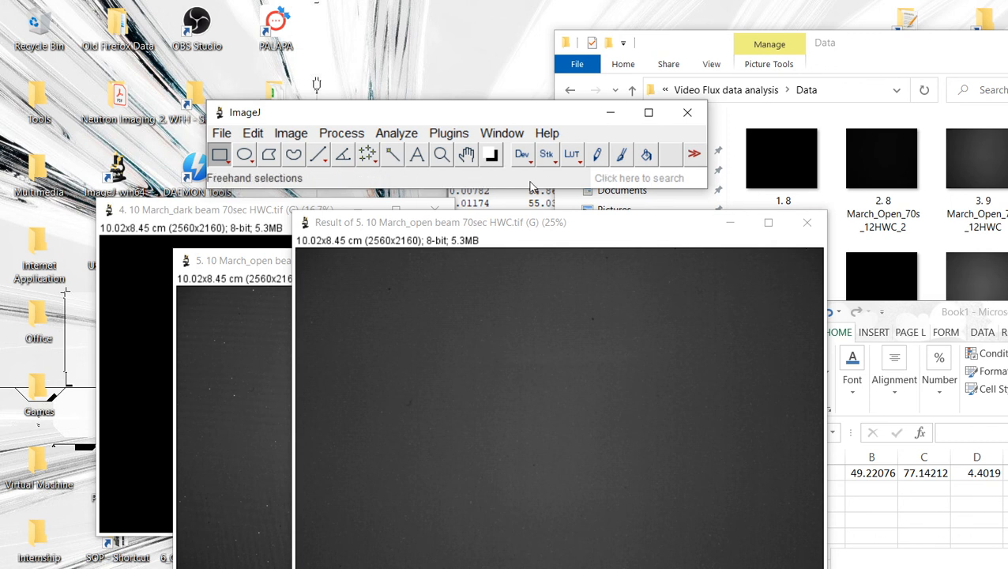
Step: Run the makeRectangle(198, 318, 2142, 1482) macro to select the analysis region on the result image
drag(528, 220, 430, 159)
click(609, 558)
click(524, 509)
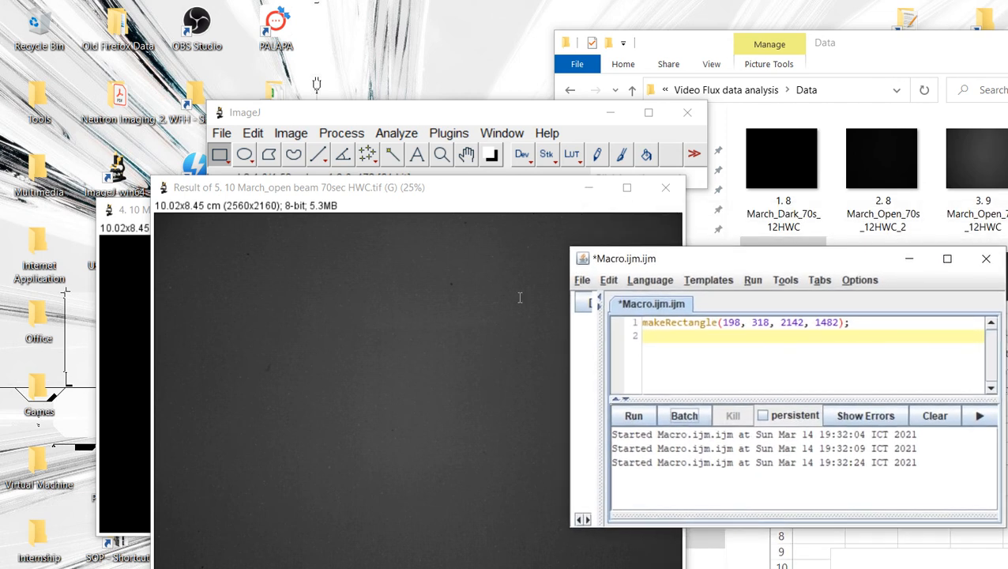
key(ctrl+r)
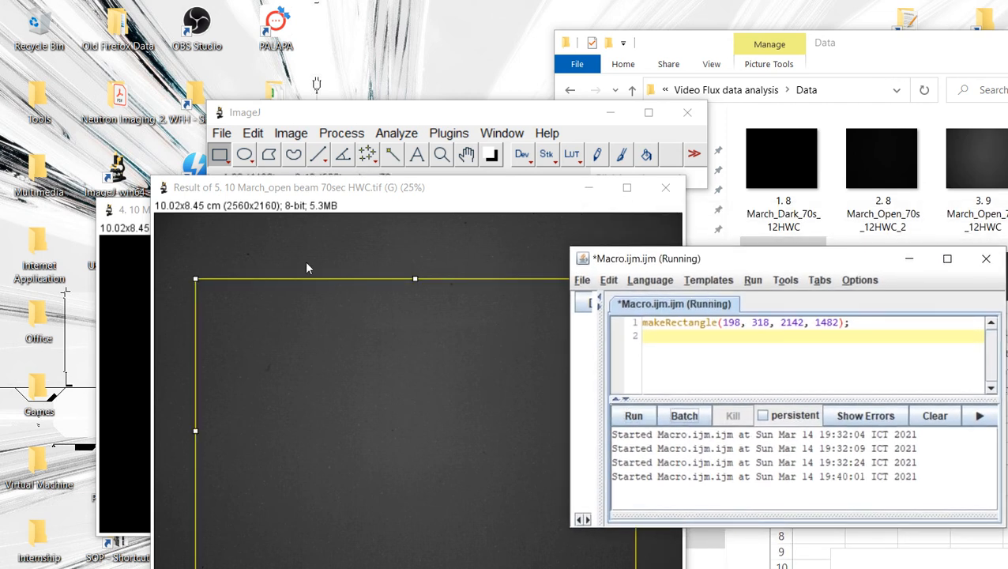
click(909, 258)
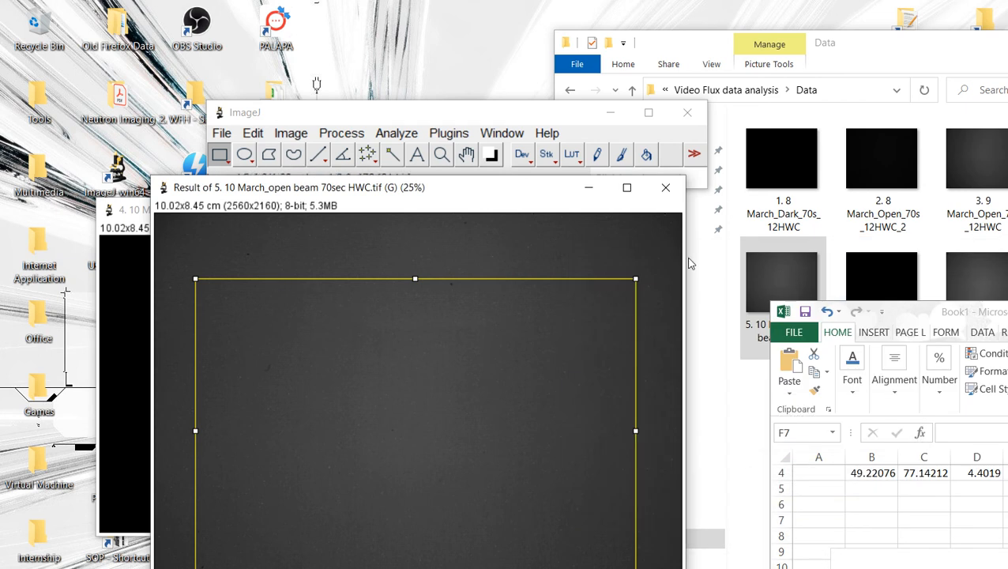
Step: Plot the profile of the selected region and copy its first data set
click(396, 133)
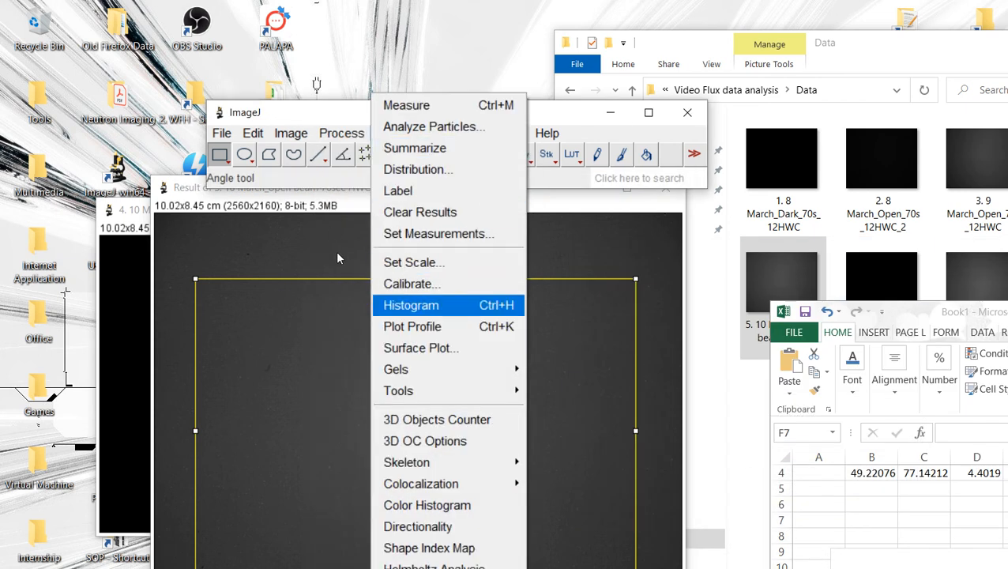
click(412, 326)
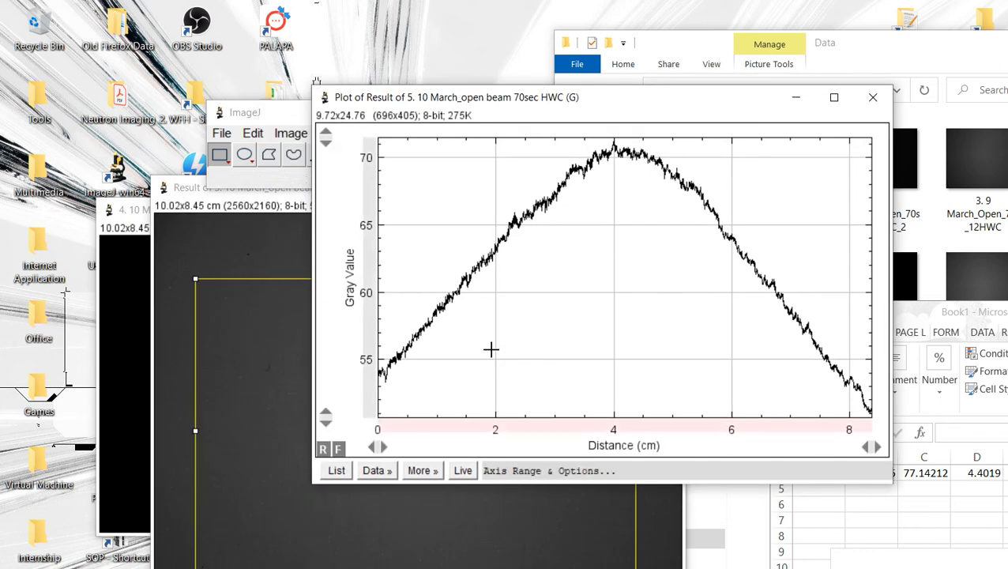
click(336, 469)
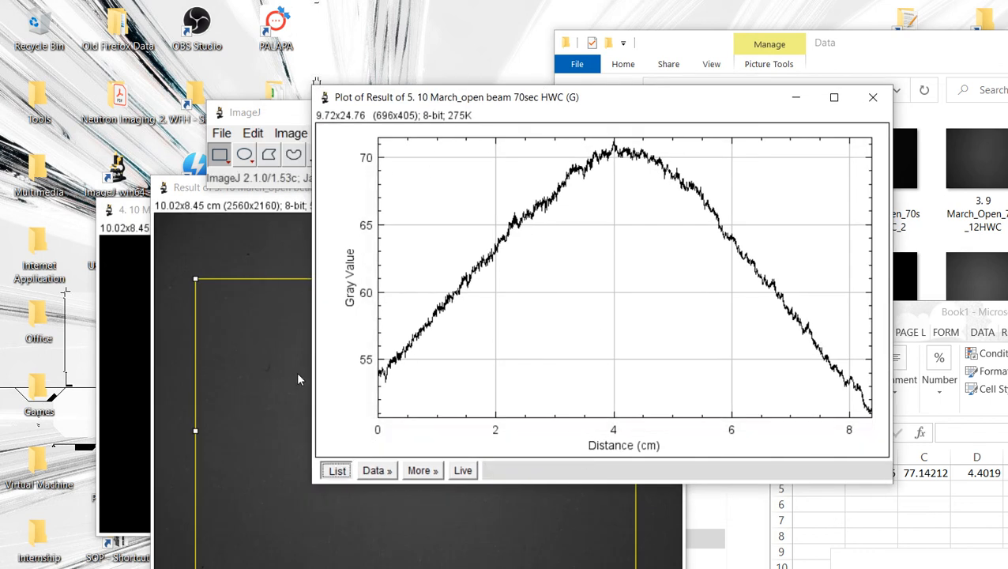
click(374, 470)
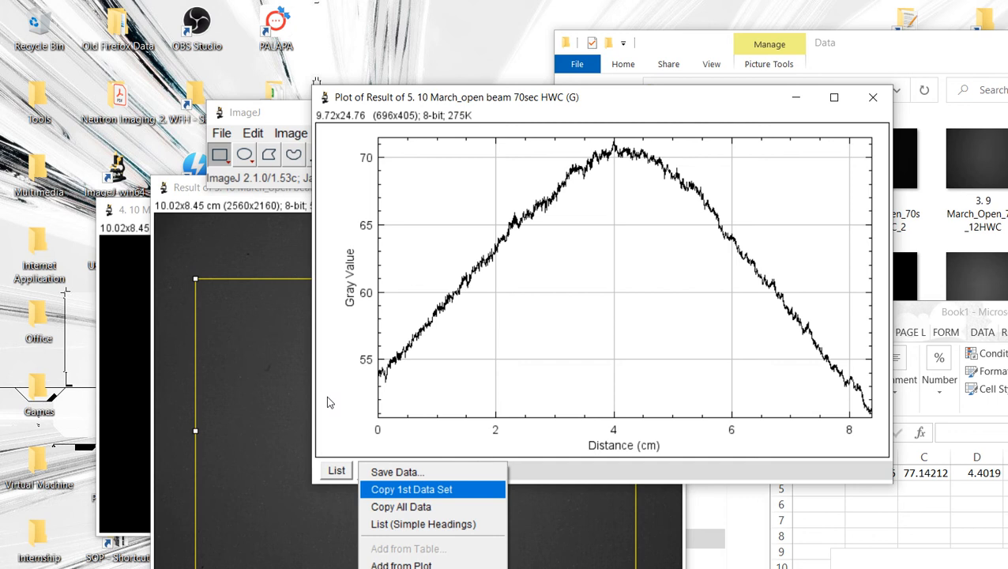
click(411, 489)
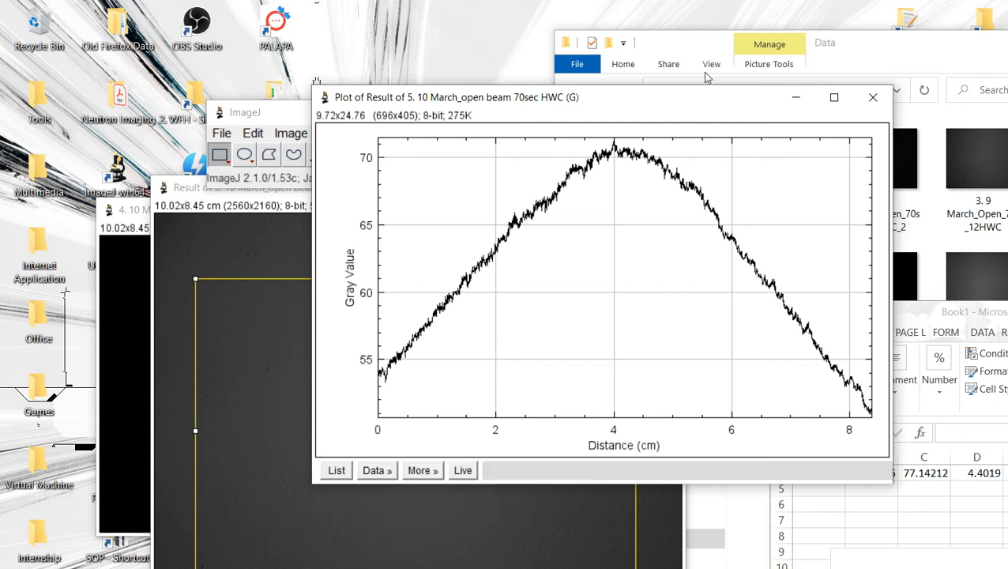
click(873, 97)
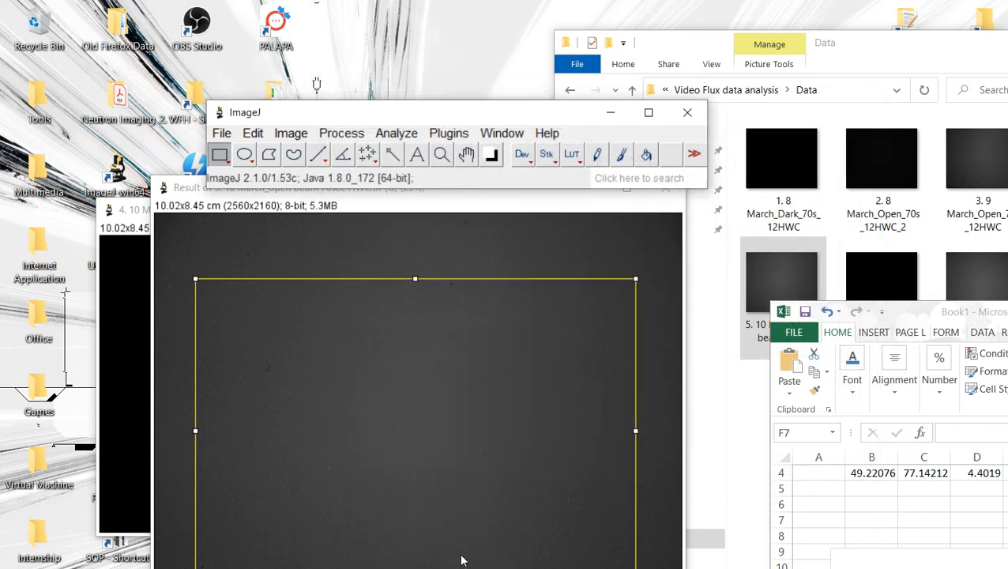
Step: Replace the Curve Fitter data with the copied profile and fit a Gaussian
click(591, 556)
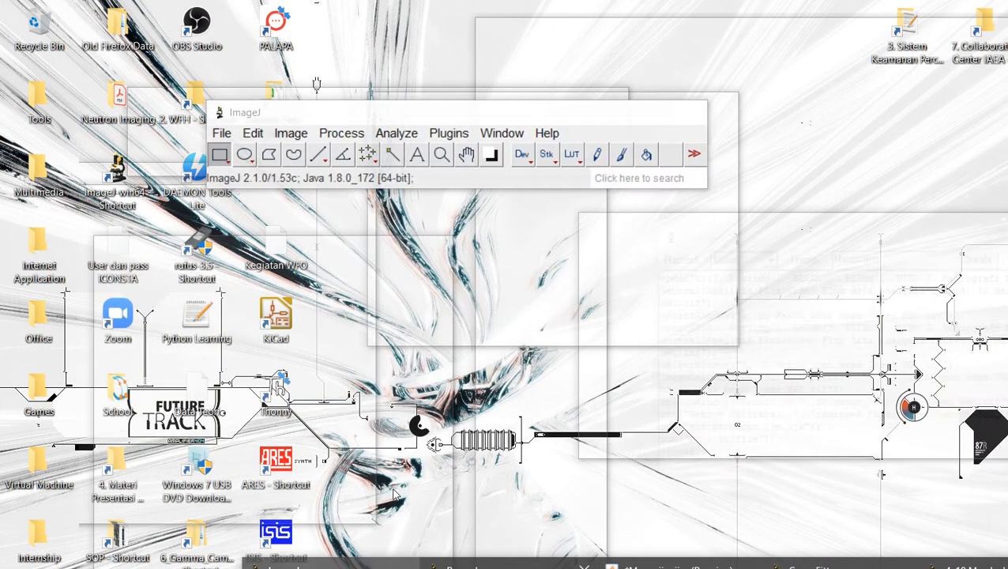
click(481, 501)
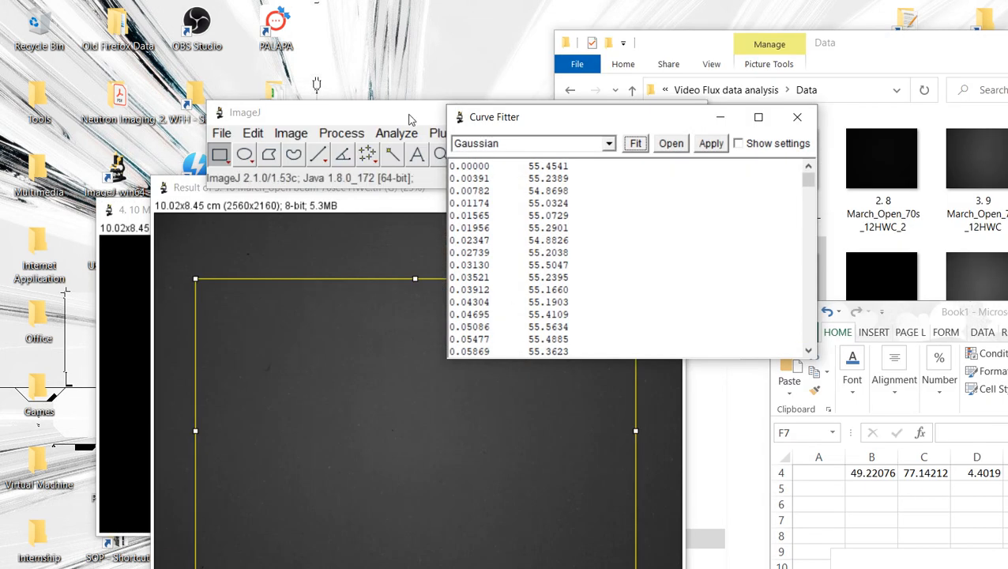
click(475, 273)
key(ctrl+a)
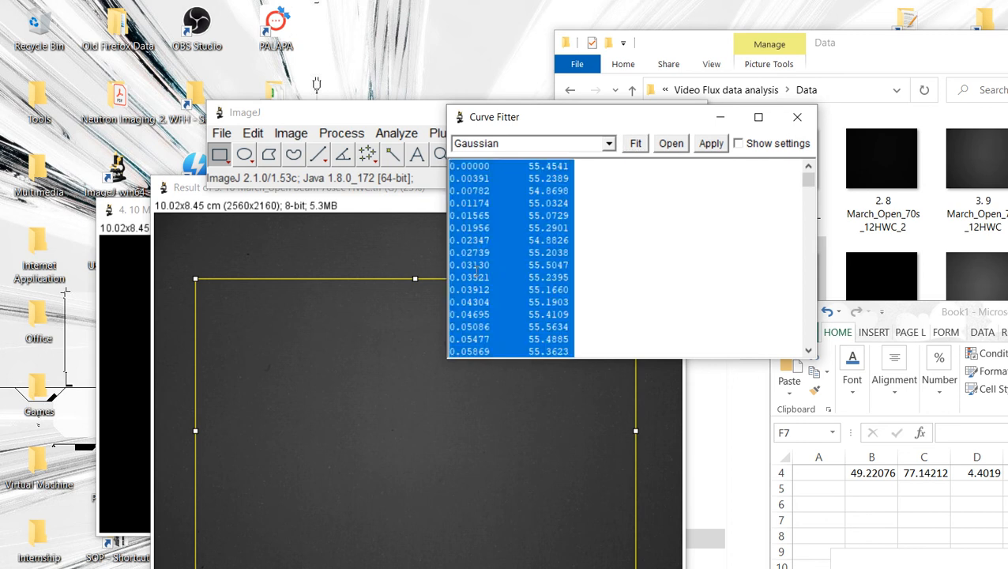
key(Delete)
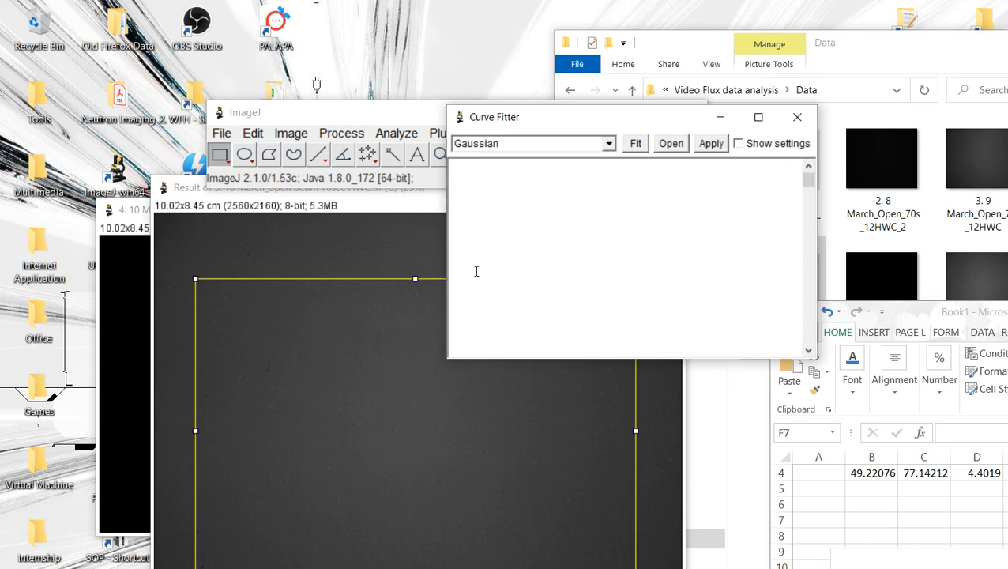
key(ctrl+v)
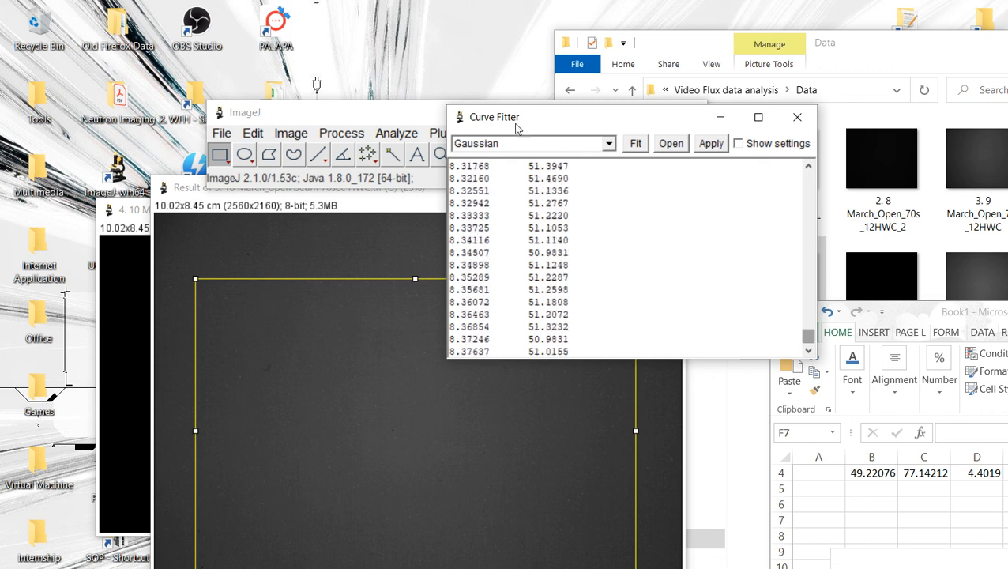
drag(607, 96, 399, 56)
drag(880, 312, 728, 66)
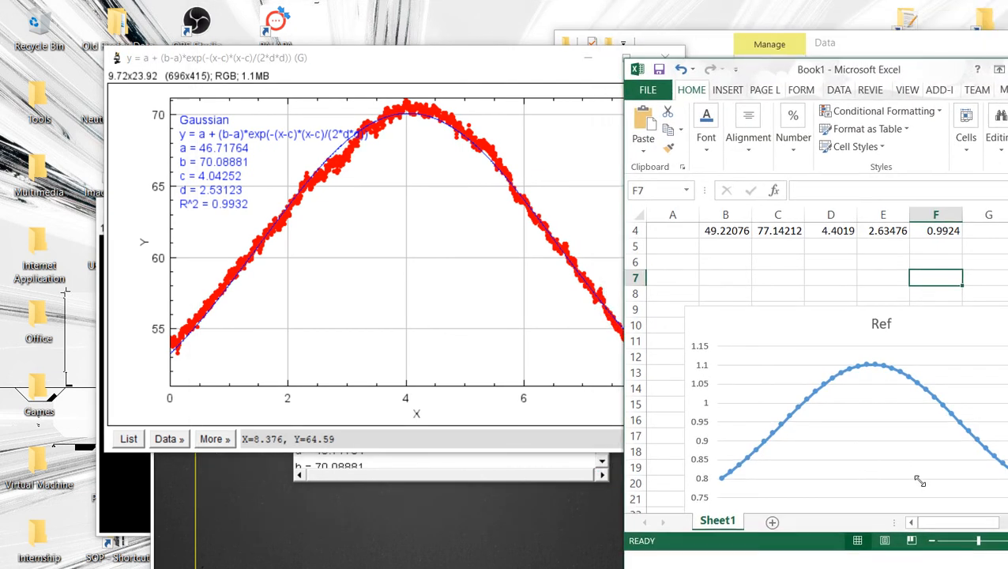
Step: Enter the second Gaussian fit's parameters in row 5: a 46.71764, b 70.08881, c 4.04252, d 2.53123, r 0.9932
scroll(703, 308, up, 1)
click(707, 294)
text(46.71764)
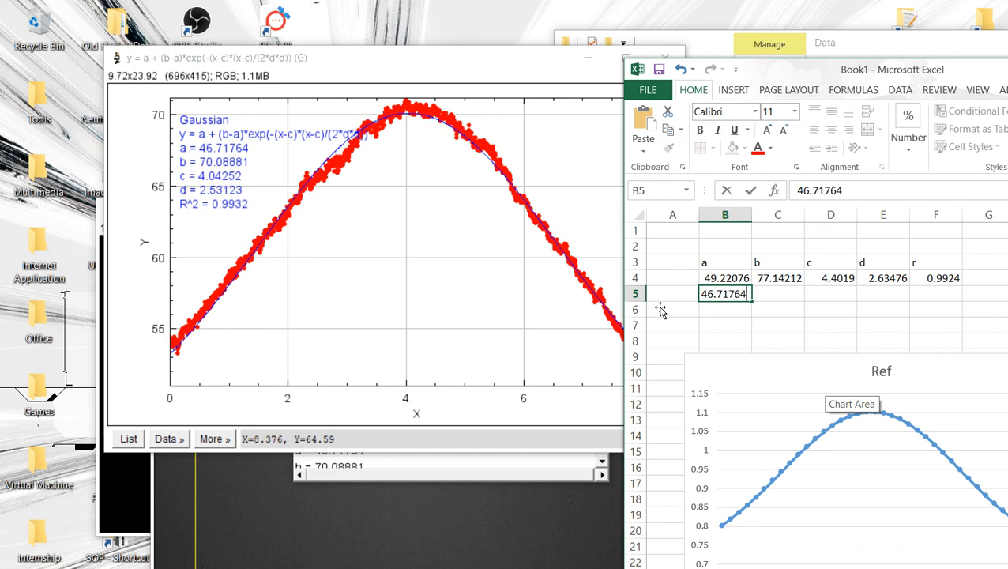
key(Return)
key(Right)
key(Up)
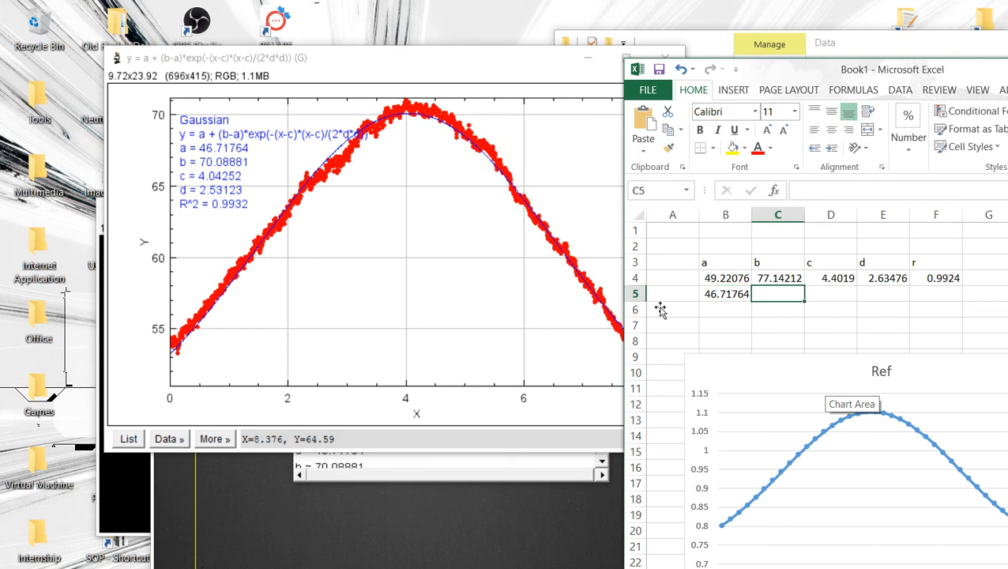
text(70.0)
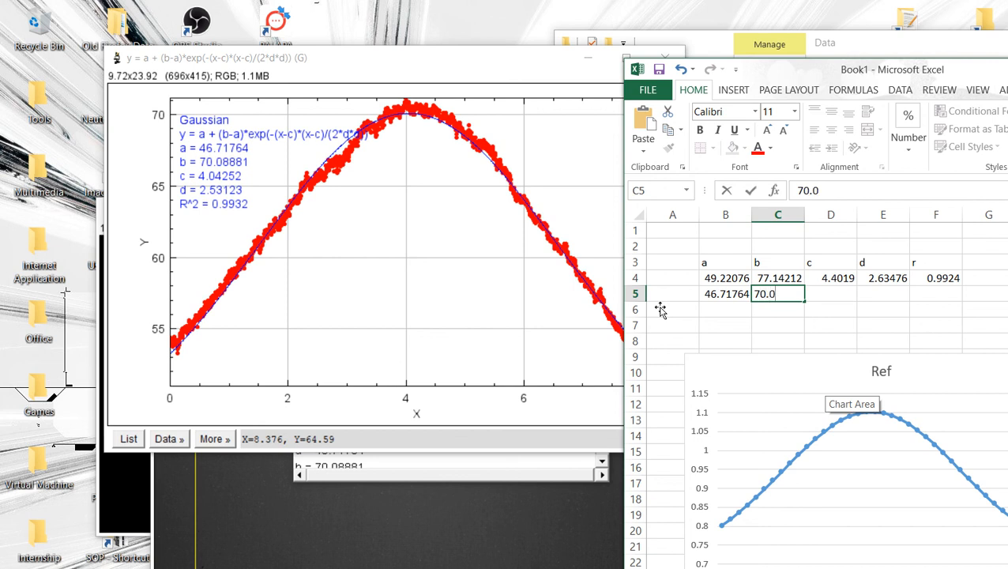
text(8881)
key(Tab)
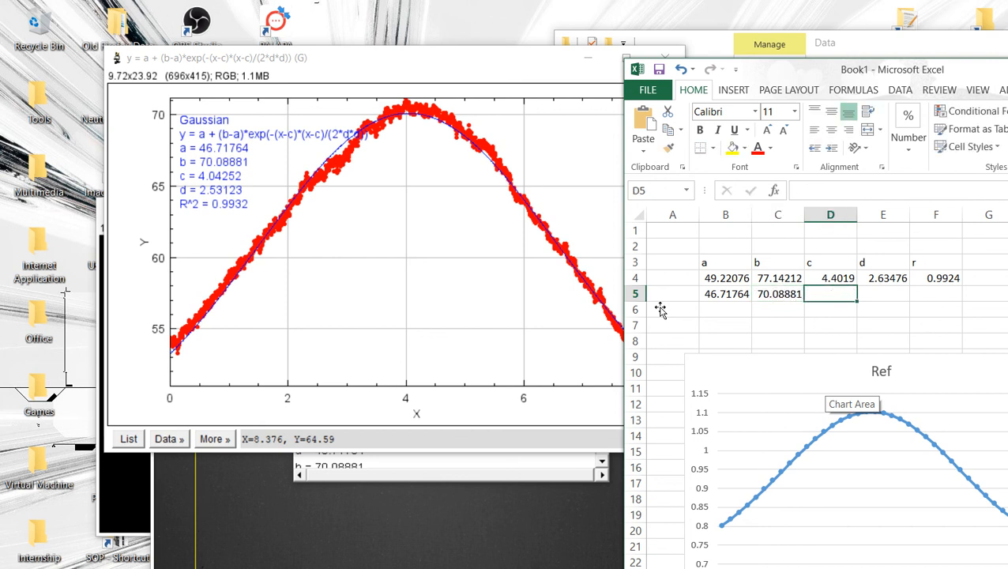
text(4.04252)
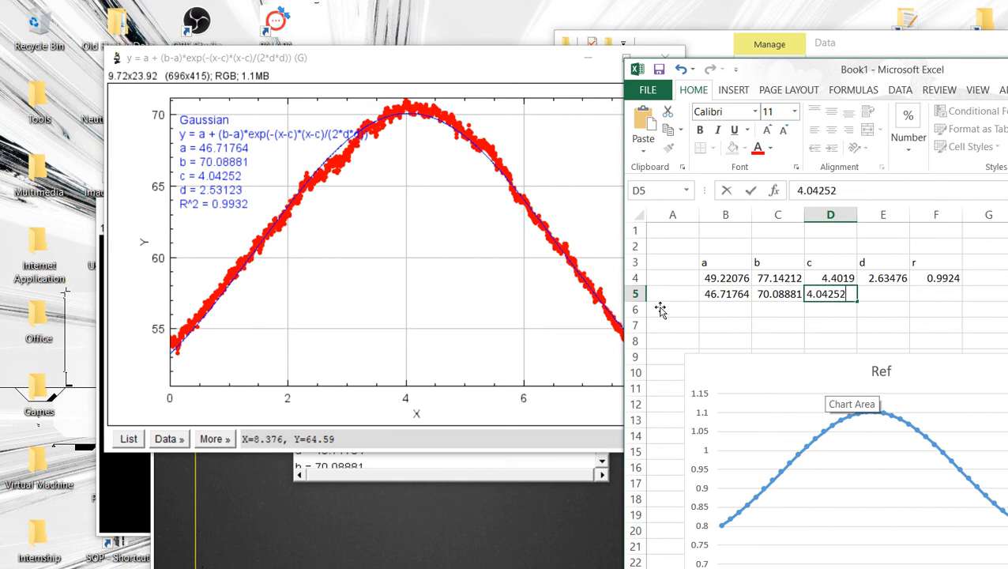
key(Tab)
text(2.)
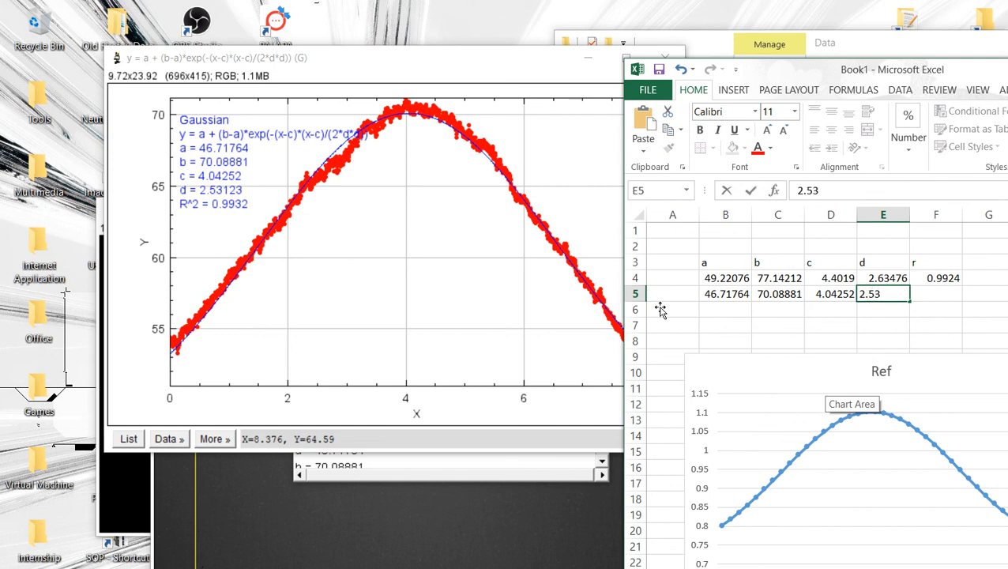
text(53123)
key(Tab)
text(0.999)
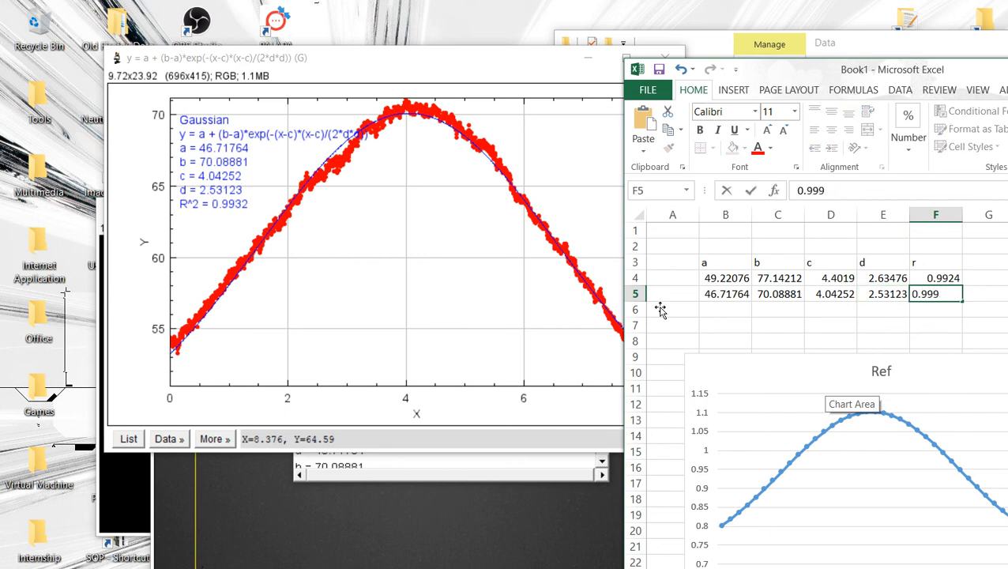
key(Return)
key(Up)
key(ctrl+Left)
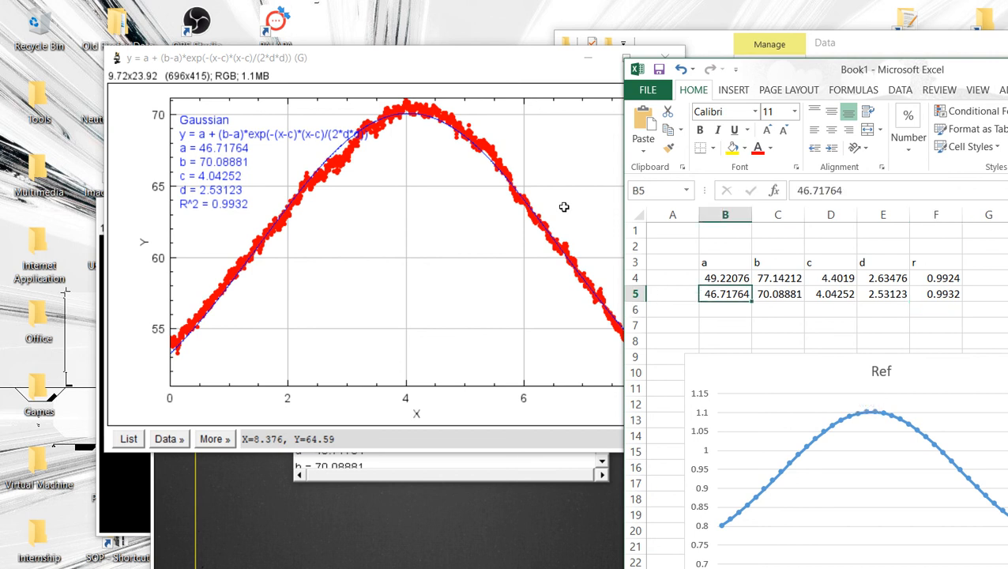
Step: Name the cells holding the new a, b, c and d values as a_2, b_2, c_2 and d_2
click(654, 192)
text(a_2)
key(Right)
click(654, 191)
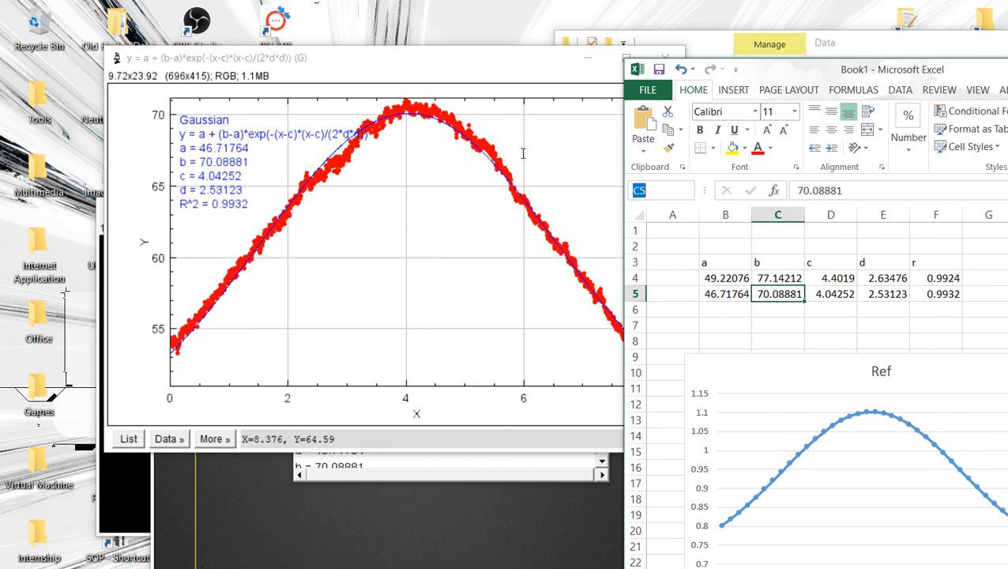
text(b)
key(Right)
click(653, 190)
text(c)
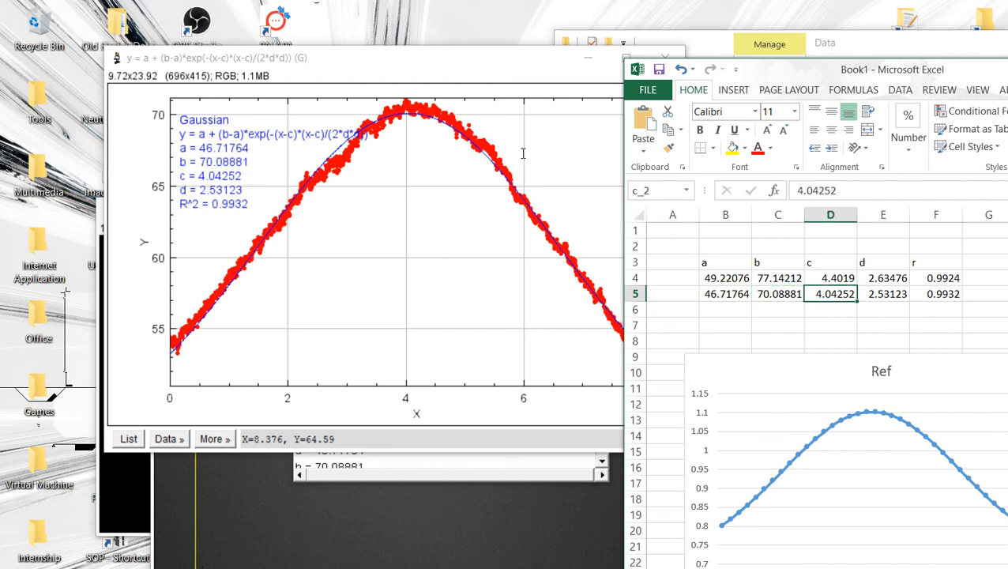
key(Right)
key(alt+F3)
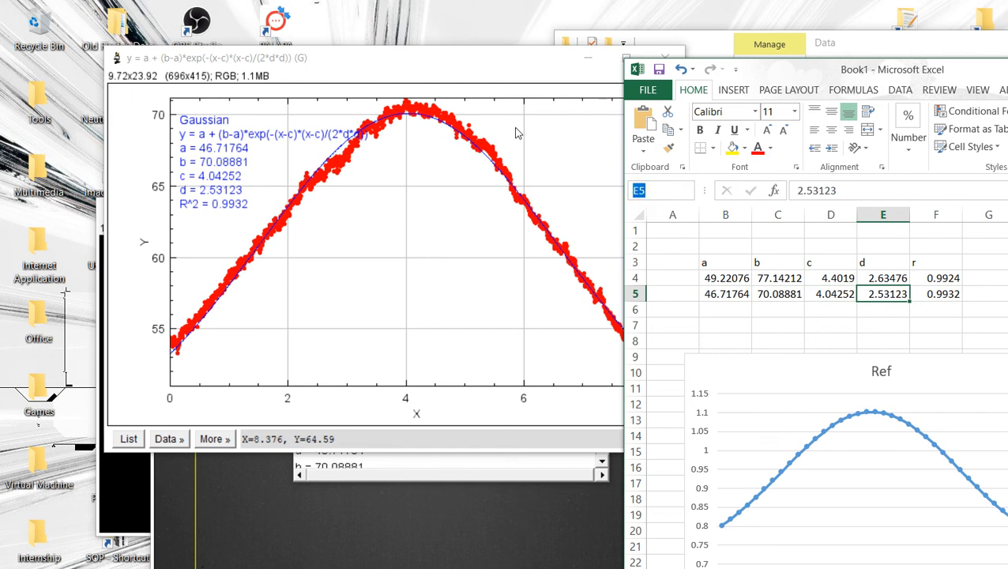
text(d)
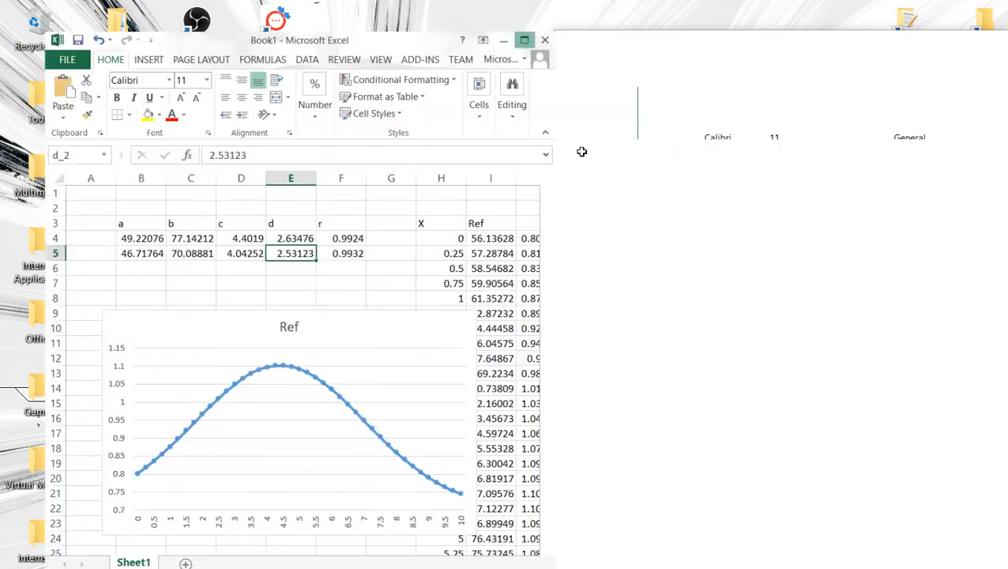
Step: Maximize the workbook window and give column K the header 10 March
double_click(905, 68)
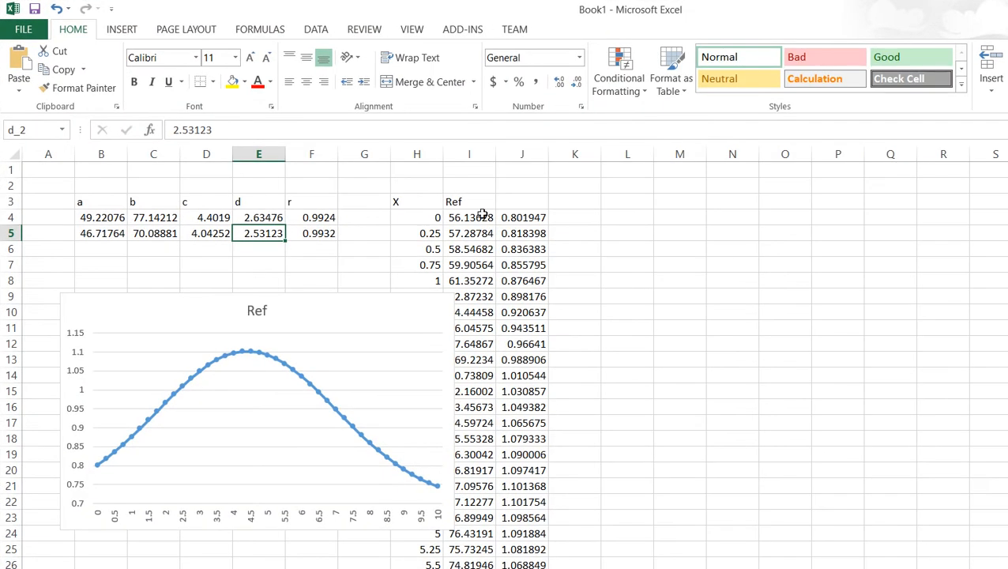
click(608, 266)
click(588, 218)
click(584, 203)
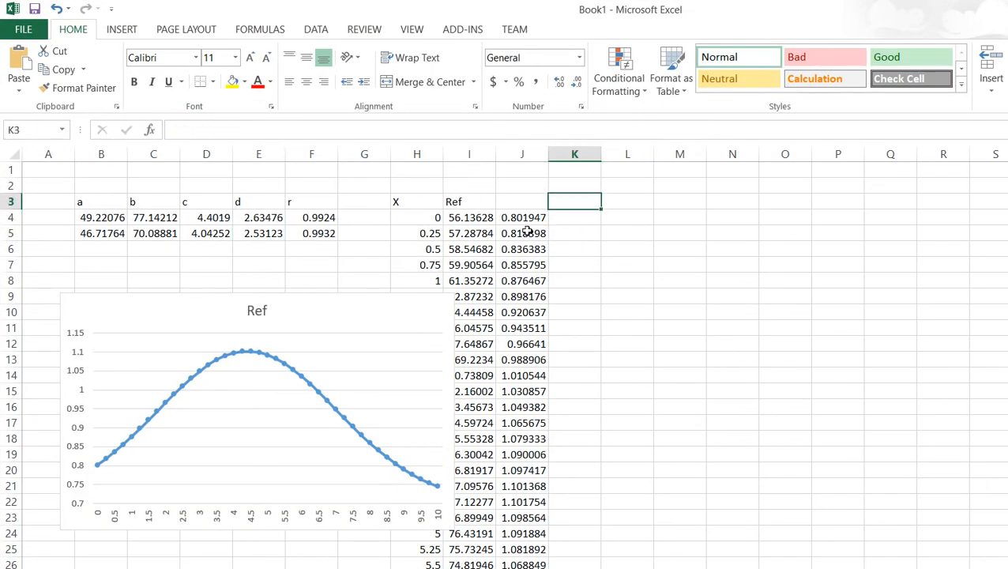
text(10)
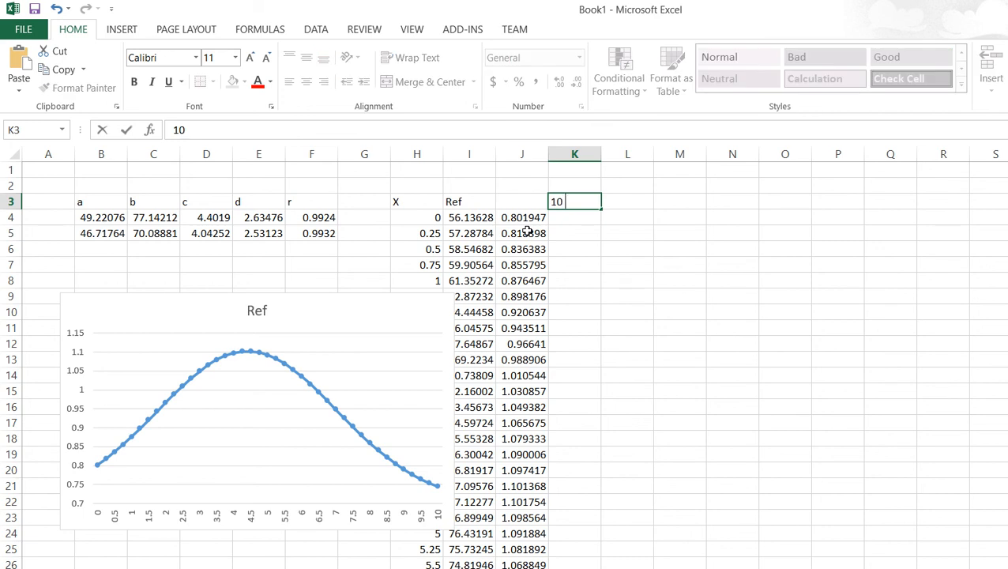
text( Mat)
text(rch)
key(Return)
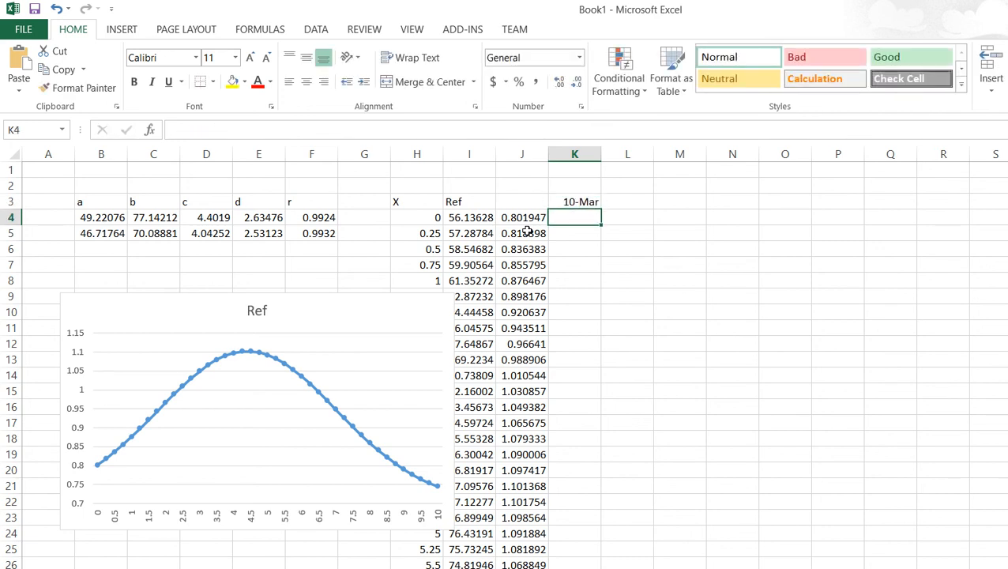
Step: Copy the Gaussian formula from the first Ref cell and paste it into the first 10 March cell
click(472, 214)
drag(441, 130, 134, 104)
key(ctrl+c)
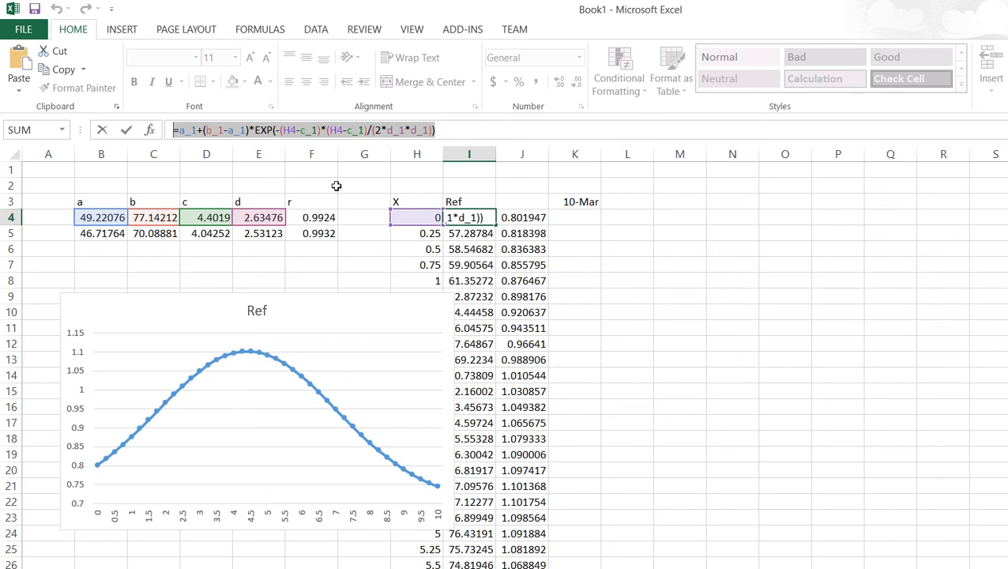
key(Return)
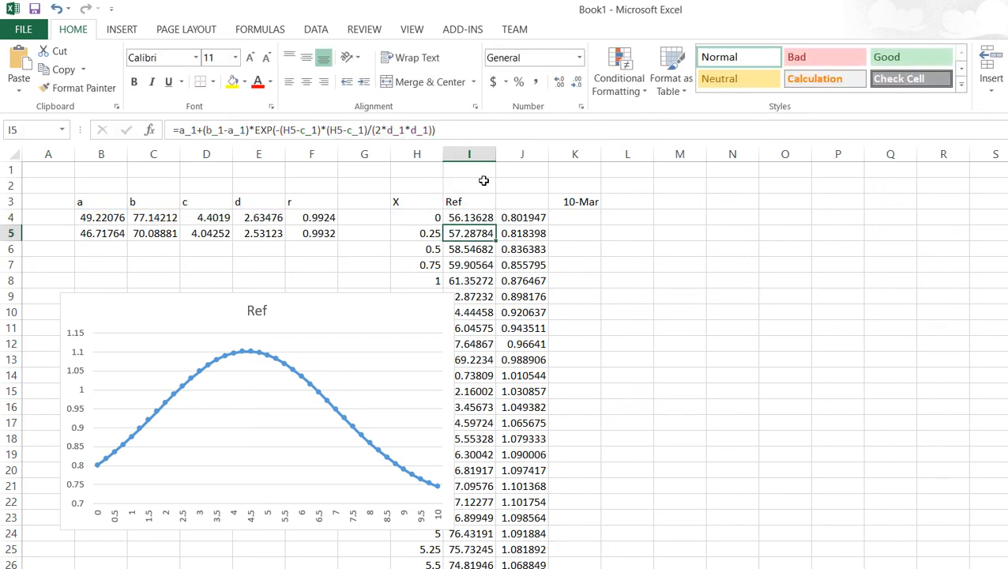
key(Up)
key(Right)
key(Right)
key(F2)
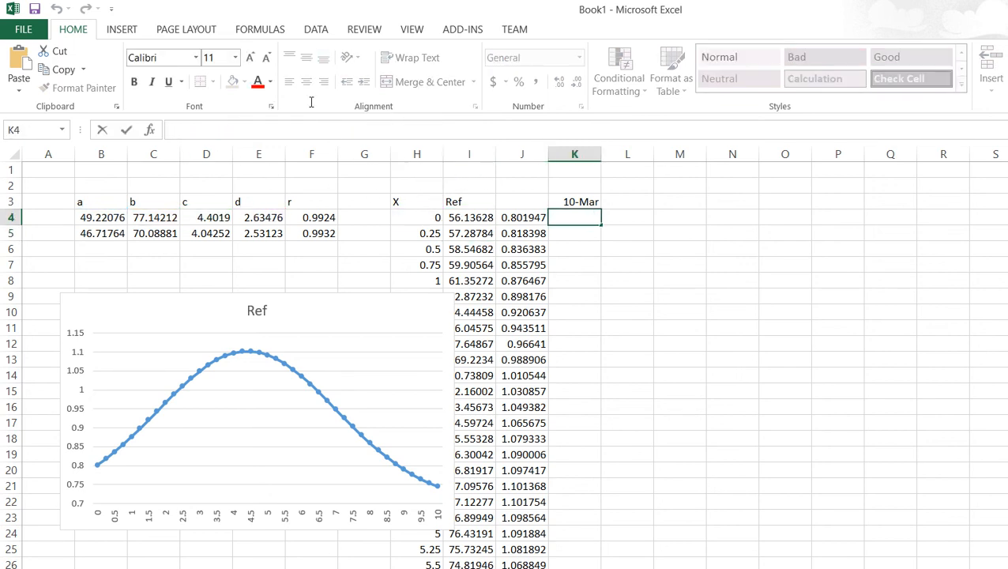
key(ctrl+v)
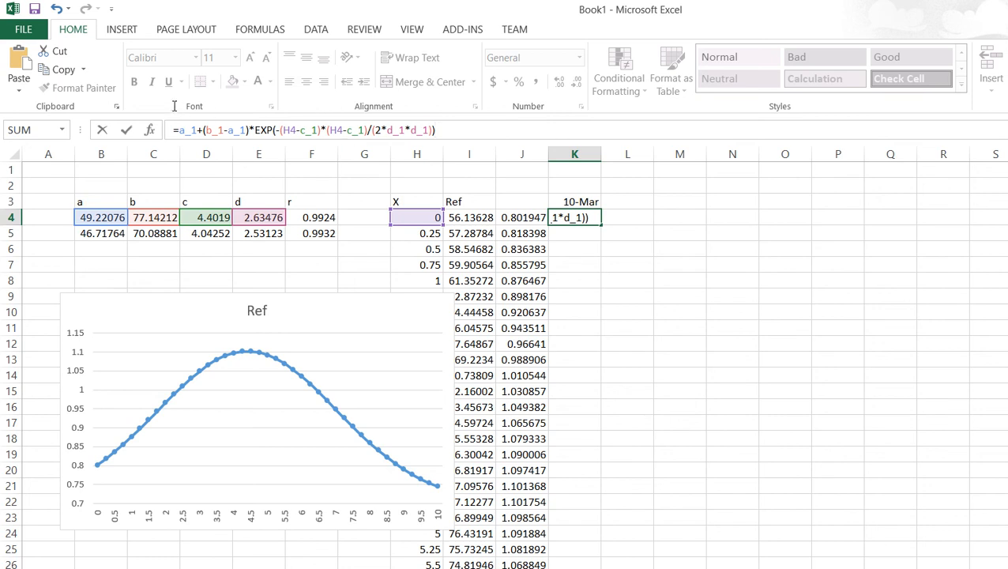
Step: Change the pasted formula's parameter names to a_2, b_2, c_2 and d_2 and confirm it
click(197, 130)
key(BackSpace)
text(2)
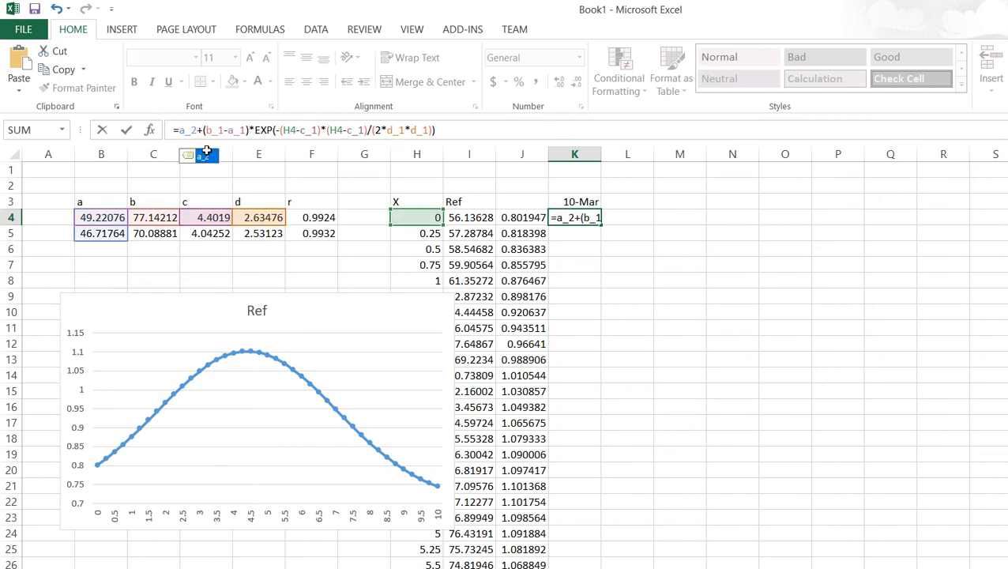
key(Right)
key(Right)
key(Right)
key(Right)
key(Right)
key(BackSpace)
text(2)
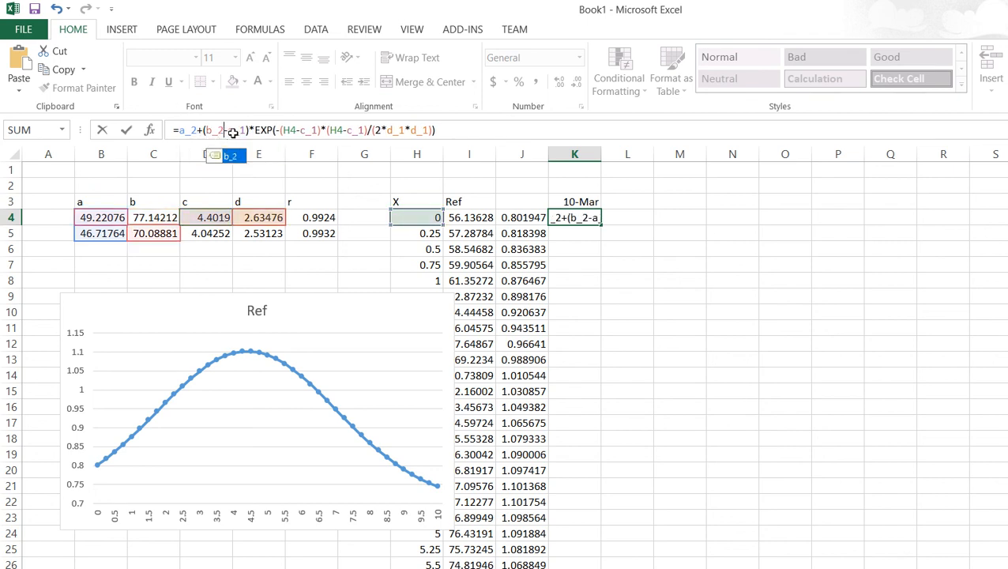
key(Right)
key(Right)
key(Right)
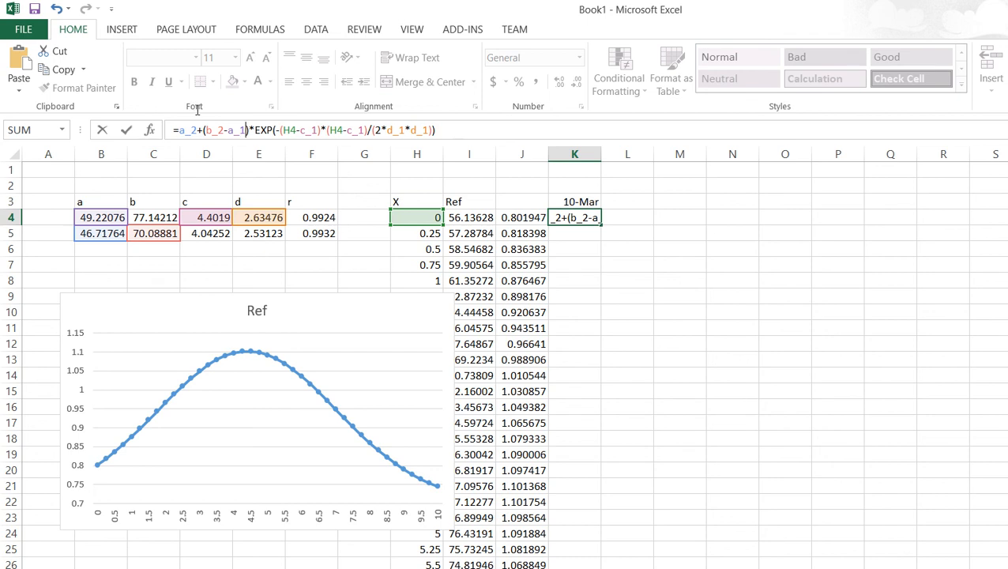
key(BackSpace)
text(2)
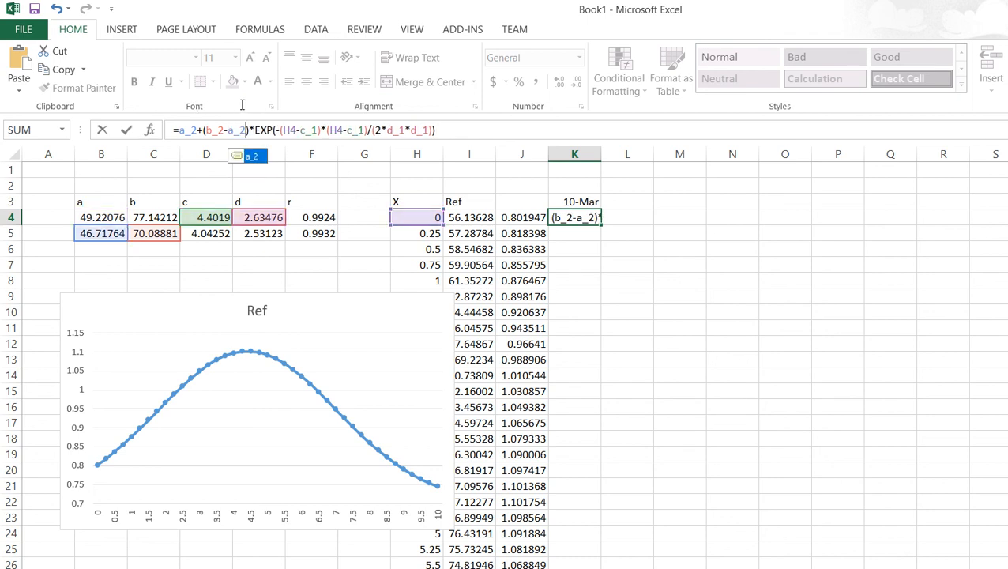
key(Right)
key(Right)
key(Right)
key(Right)
key(Right)
key(Right)
key(Right)
key(Right)
key(Right)
key(Right)
key(Right)
key(Right)
key(Right)
key(Right)
key(BackSpace)
text(2)
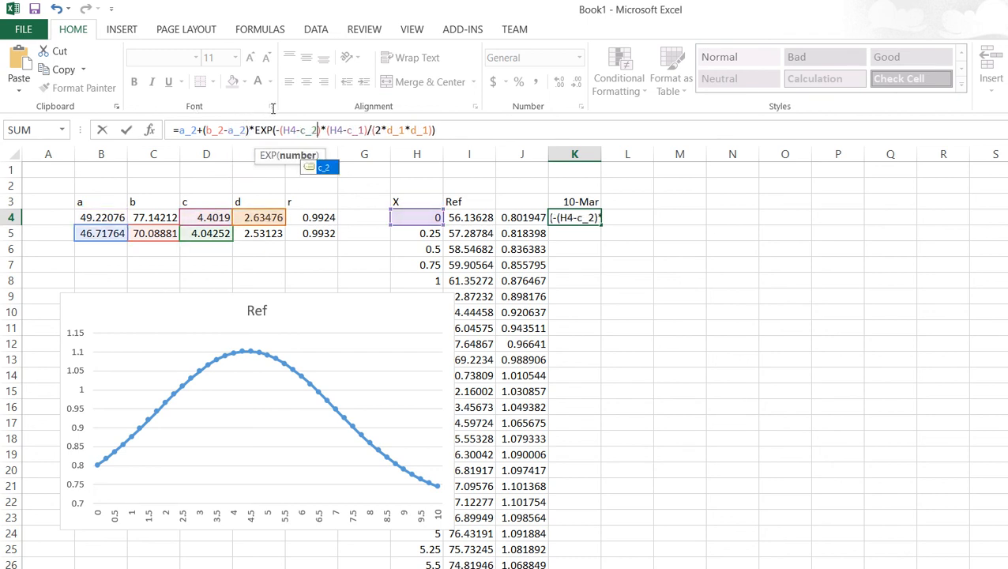
key(Right)
key(Right)
key(Right)
key(Right)
key(Right)
key(Right)
key(Right)
key(Right)
key(Right)
key(BackSpace)
text(2)
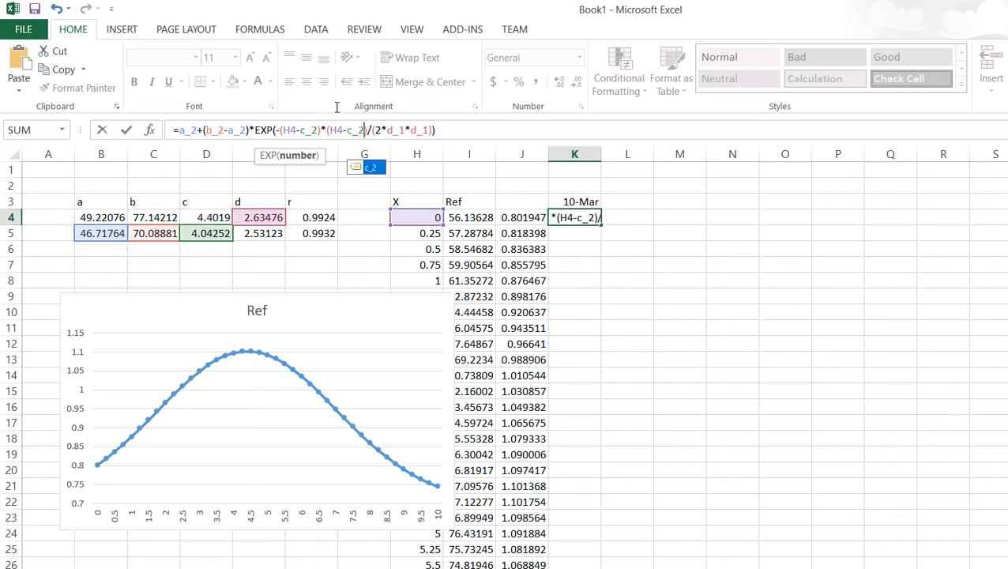
key(Right)
key(Right)
key(Right)
key(Right)
key(Right)
key(Right)
key(Right)
key(Right)
text(2)
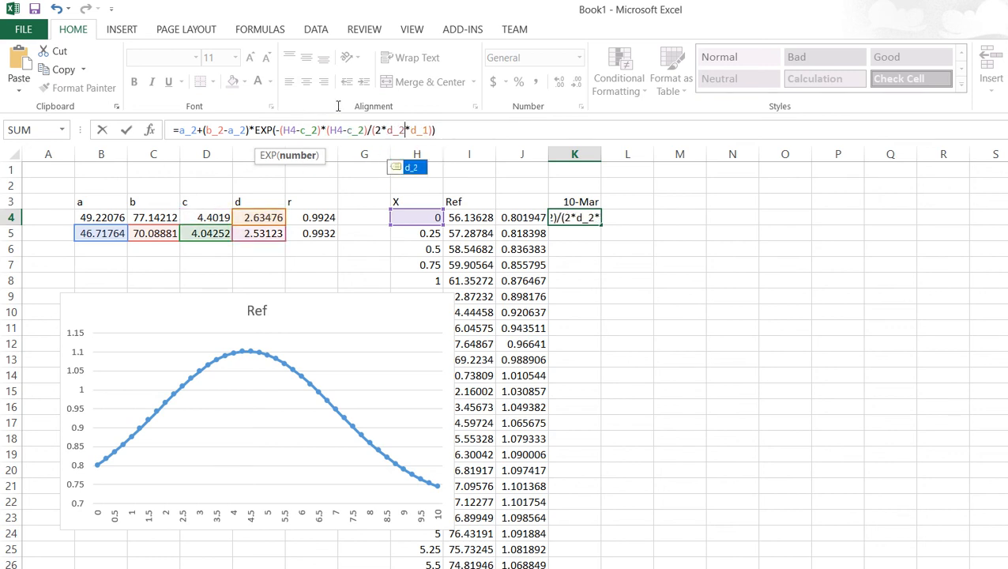
key(Right)
key(Right)
key(Right)
key(Right)
key(BackSpace)
text(2)
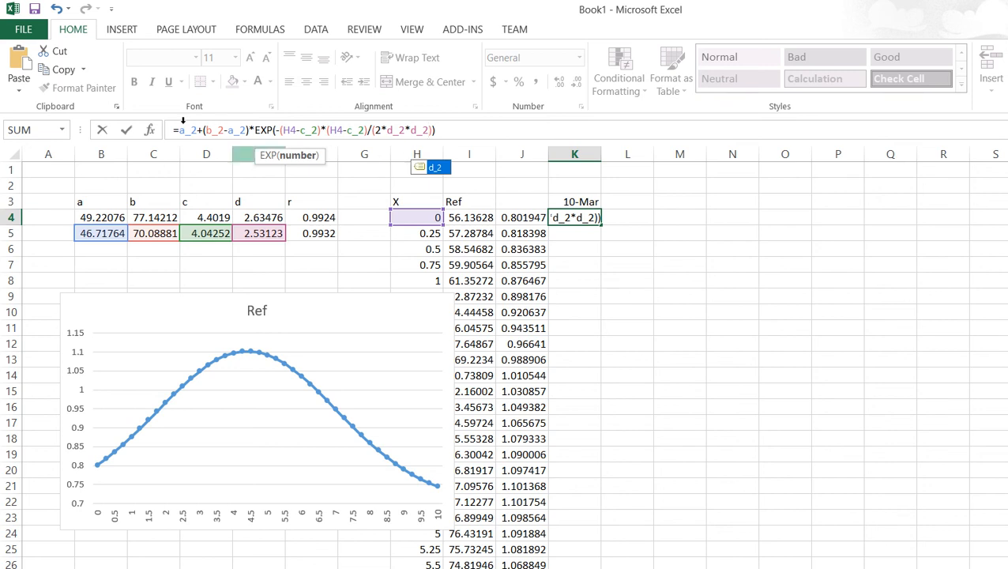
text())
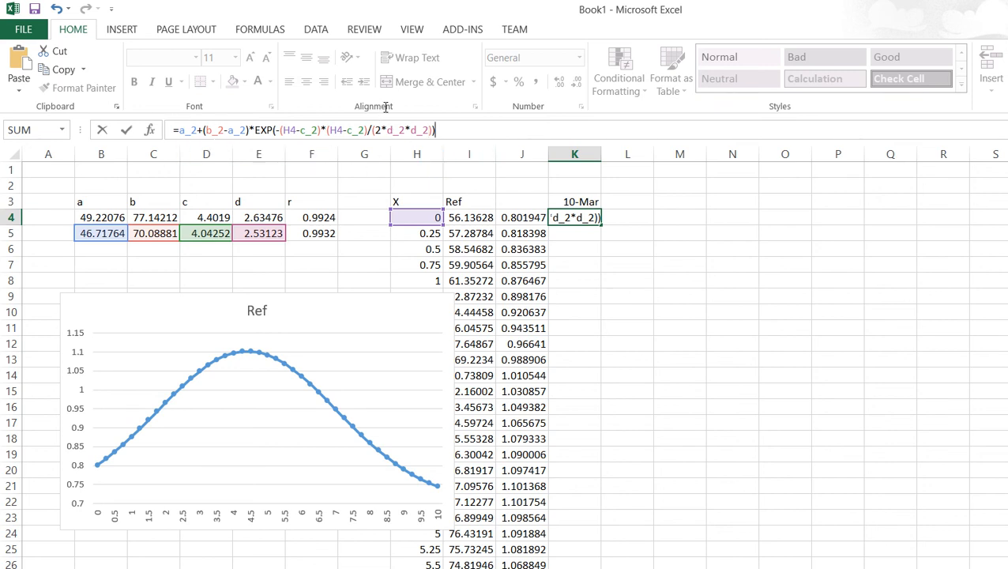
key(Return)
key(Return)
key(Return)
key(Return)
key(Return)
key(Return)
key(Return)
key(Return)
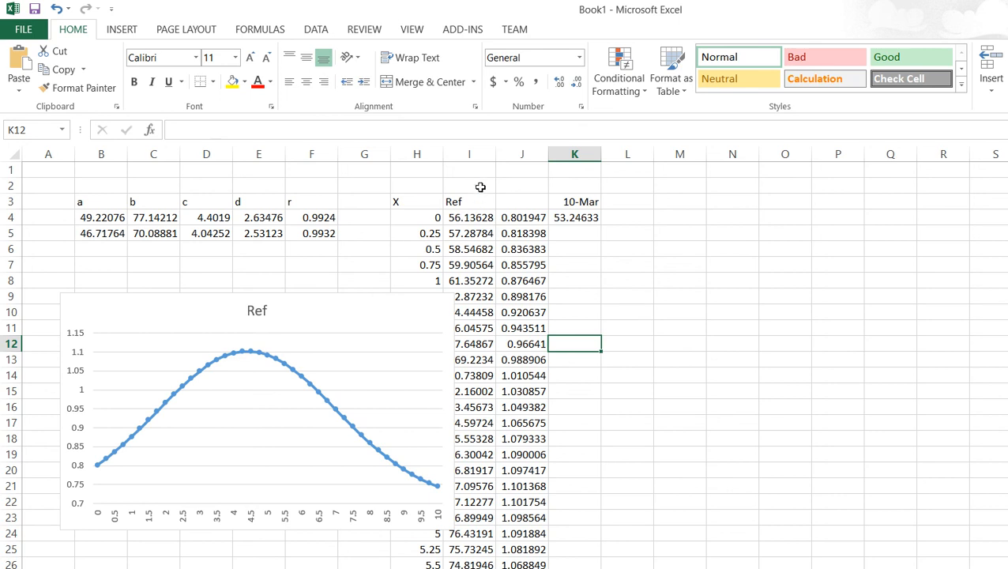
Step: Fill the new Gaussian formula down the 10 March column for all X values
key(ctrl+Up)
drag(481, 180, 471, 497)
scroll(505, 332, up, 5)
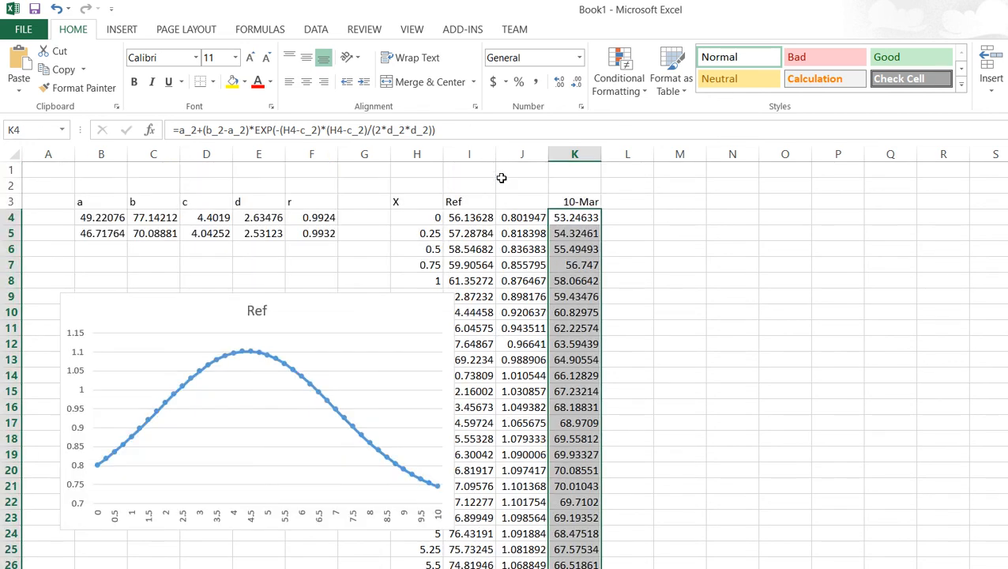
Step: Normalize the 10 March values in the next column with =K4/70, filled down the column
key(Right)
text(=)
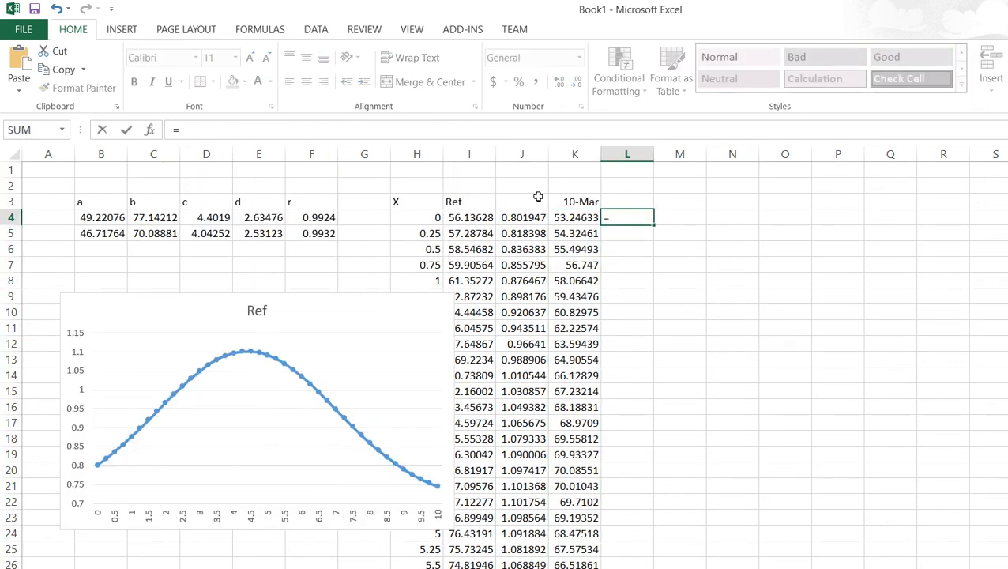
key(Left)
text(/)
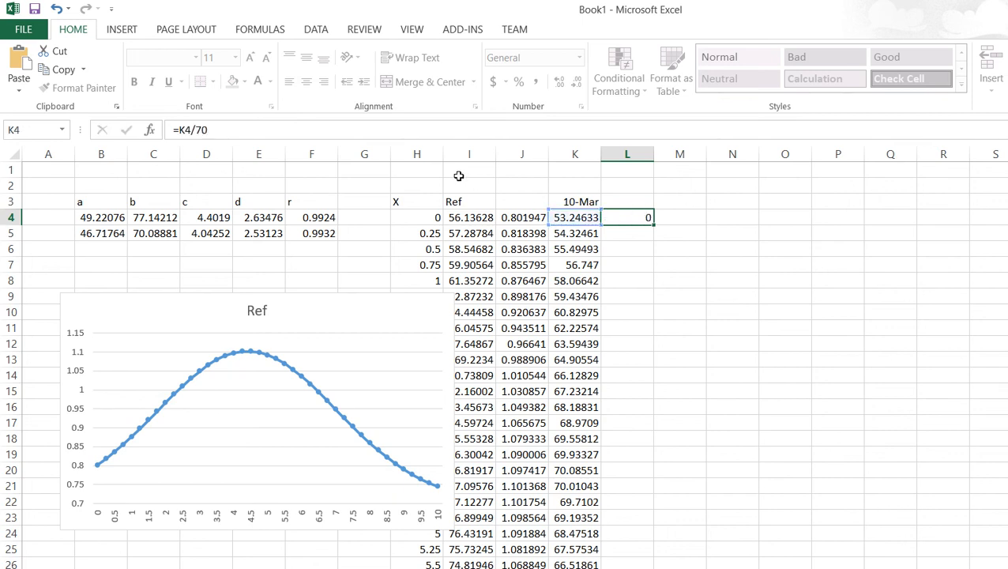
key(Return)
key(Up)
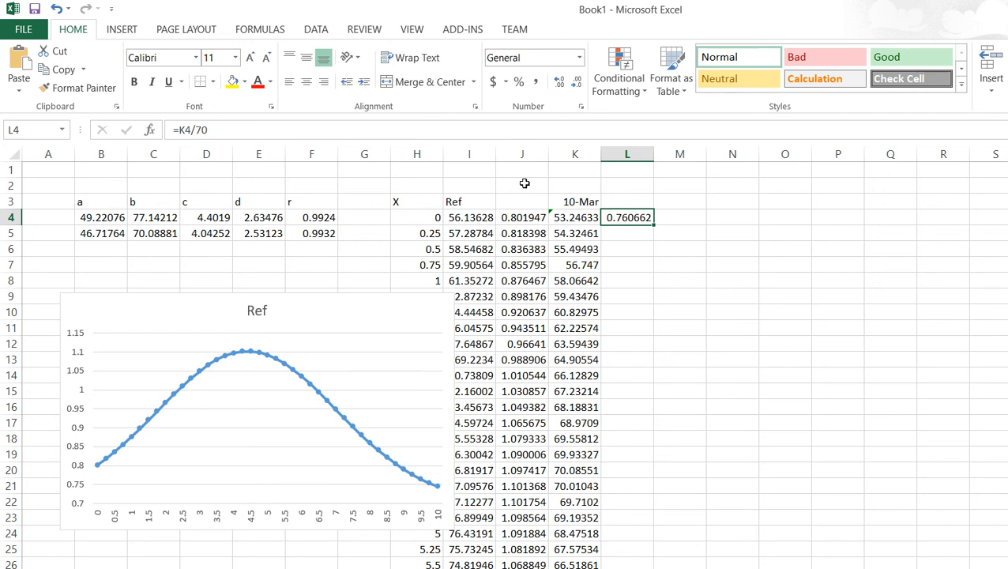
drag(526, 201, 504, 494)
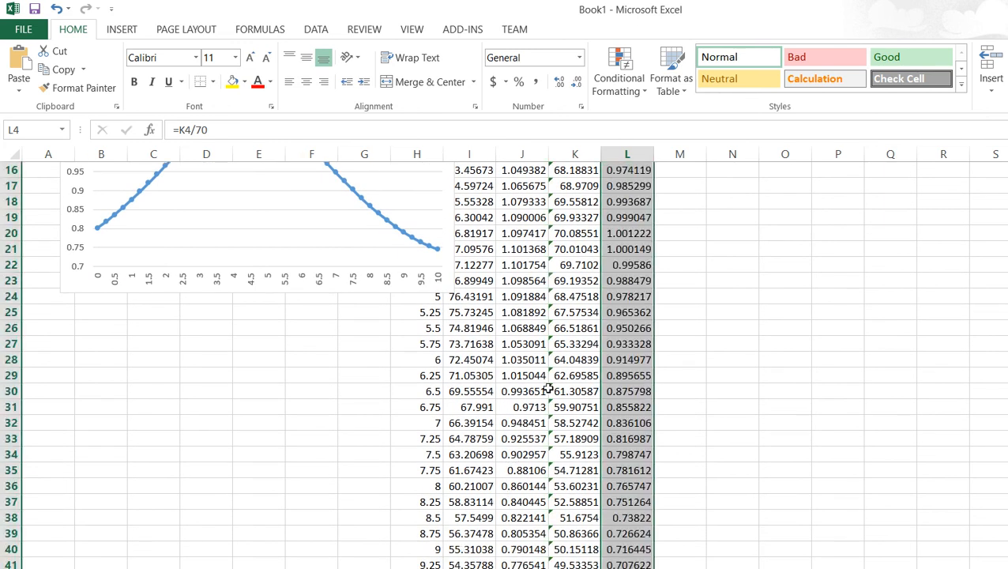
Step: Move the Ref chart to sit beside the data columns
scroll(546, 386, up, 5)
click(301, 250)
drag(301, 250, 773, 183)
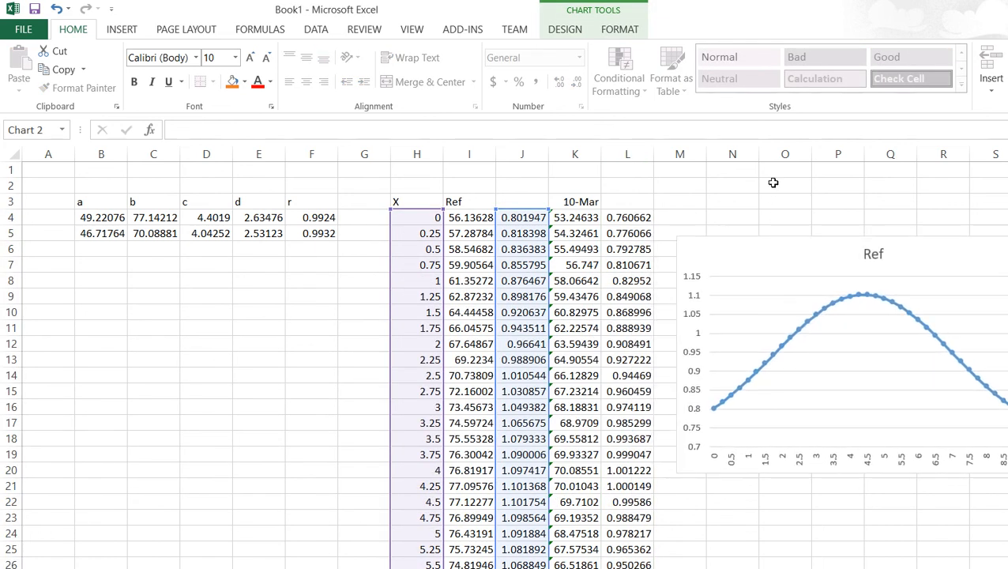
Step: Add a second series named 10 March to the Ref chart, using the normalized values in L4:L44
click(678, 263)
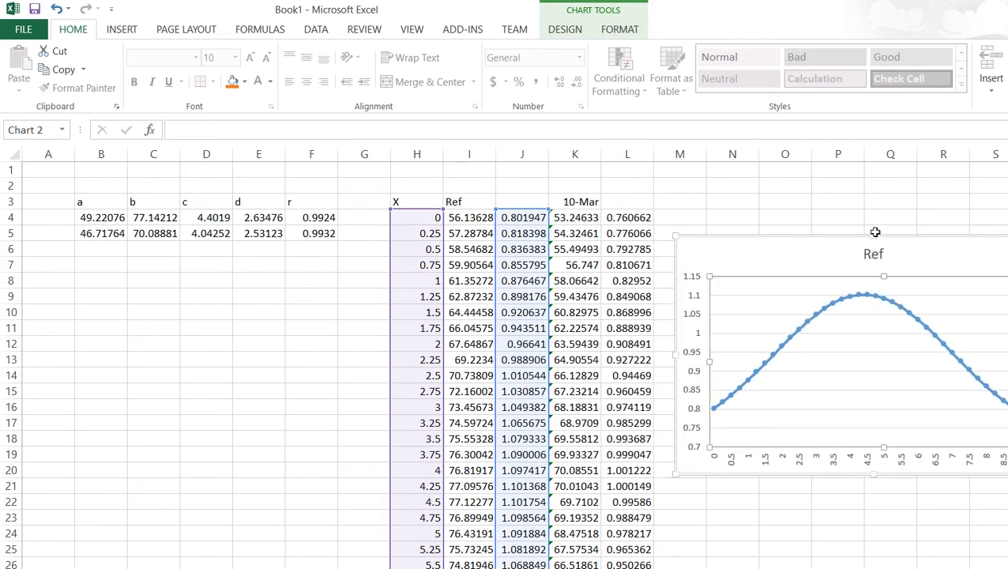
click(861, 318)
drag(598, 242, 863, 190)
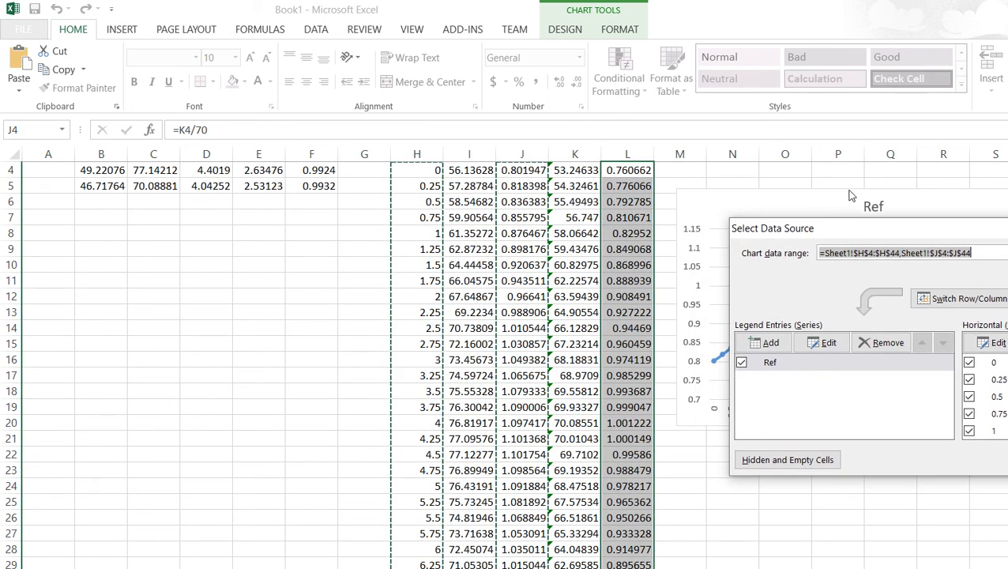
scroll(788, 248, up, 1)
click(764, 343)
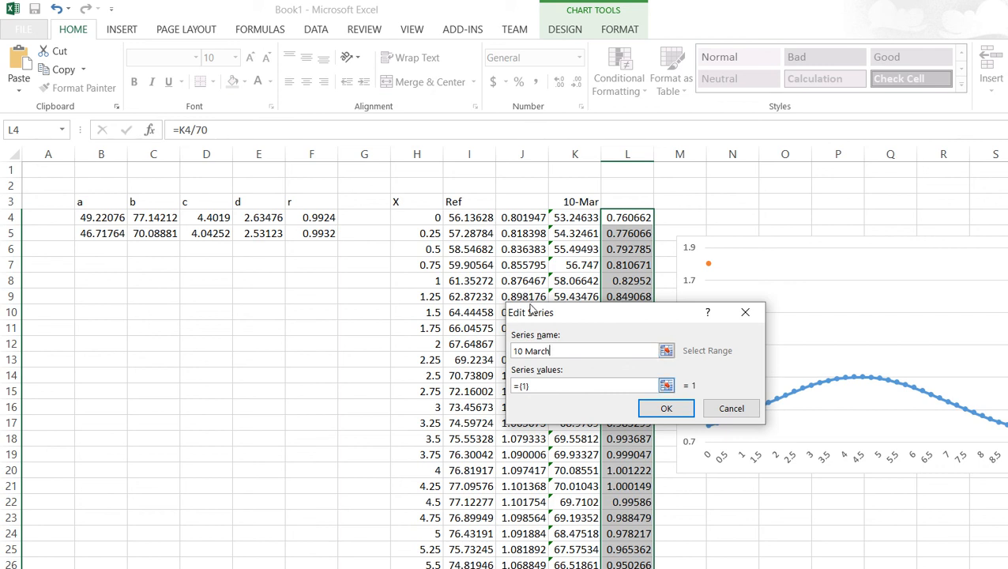
click(666, 385)
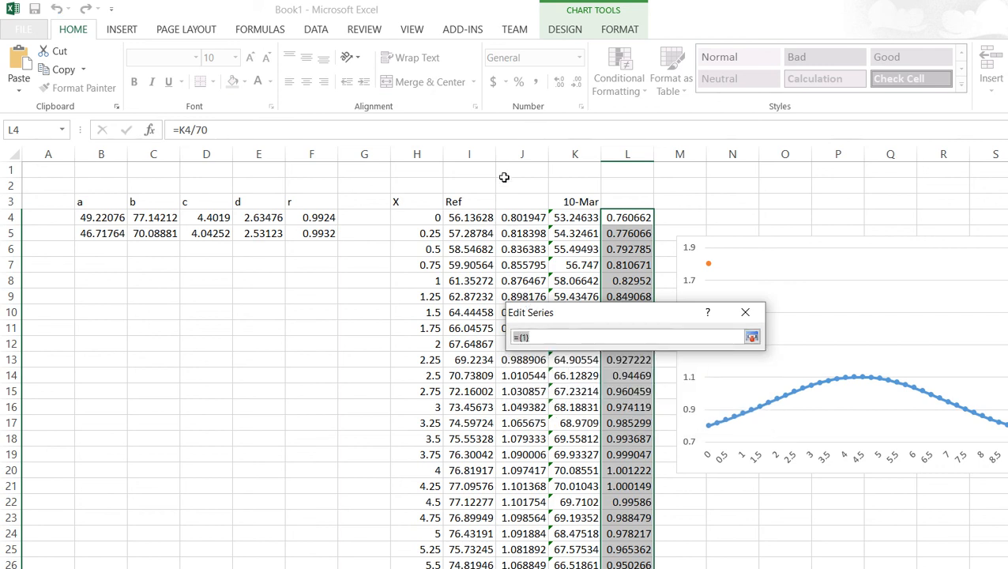
drag(505, 174, 496, 452)
scroll(598, 272, up, 6)
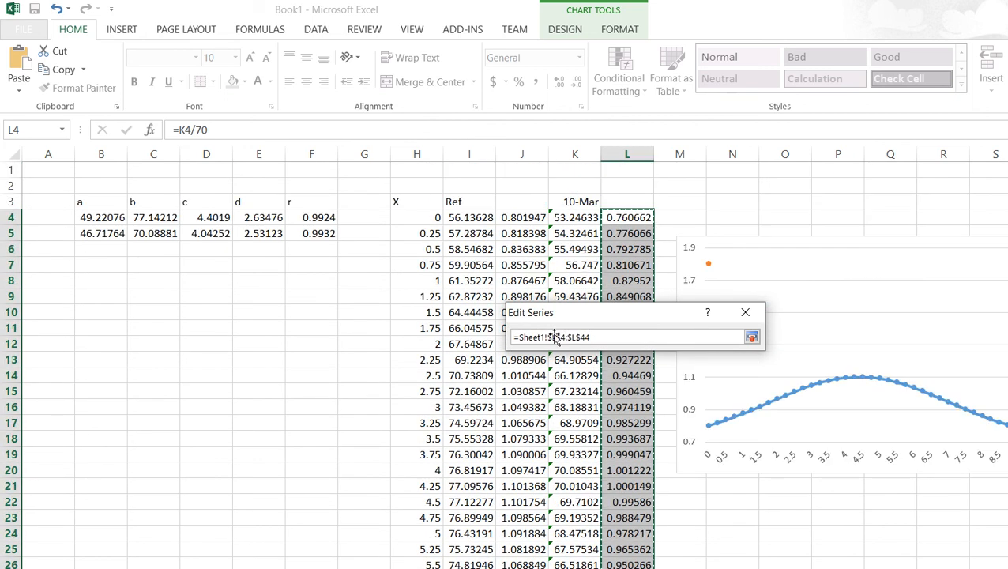
key(Return)
click(734, 406)
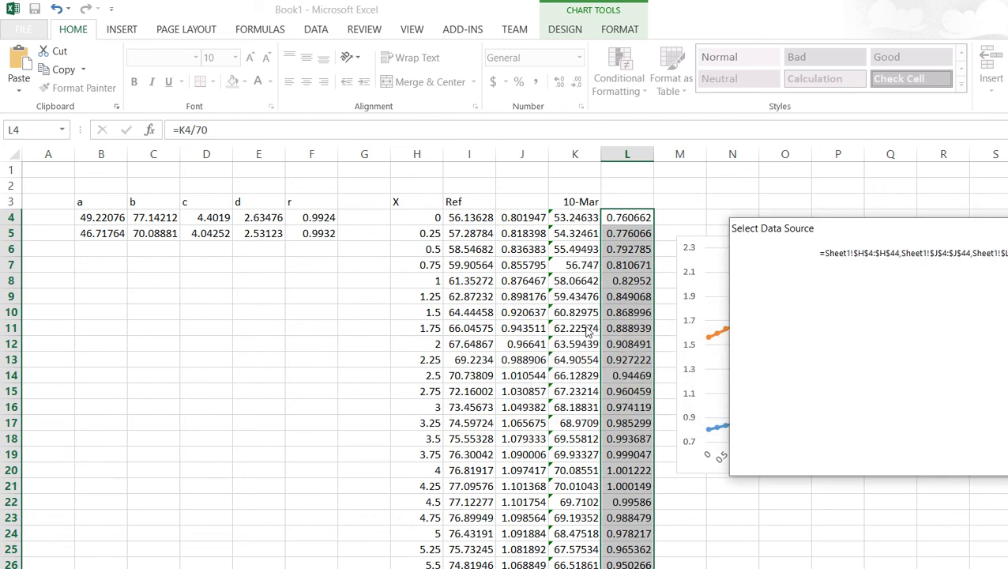
Step: Set the chart's horizontal axis labels to the X values in H4:H44 and close the data source dialog
click(989, 342)
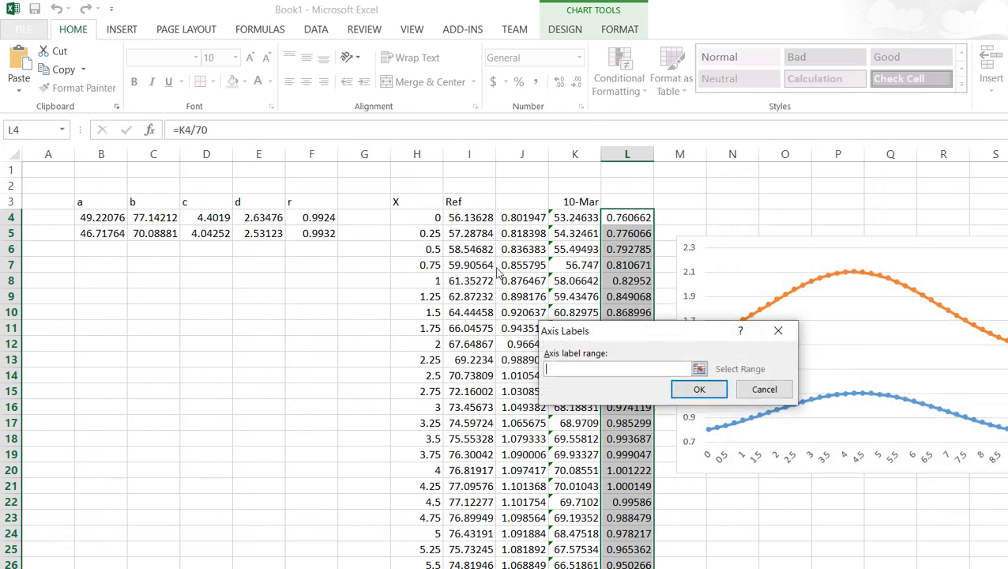
click(403, 218)
scroll(327, 388, down, 5)
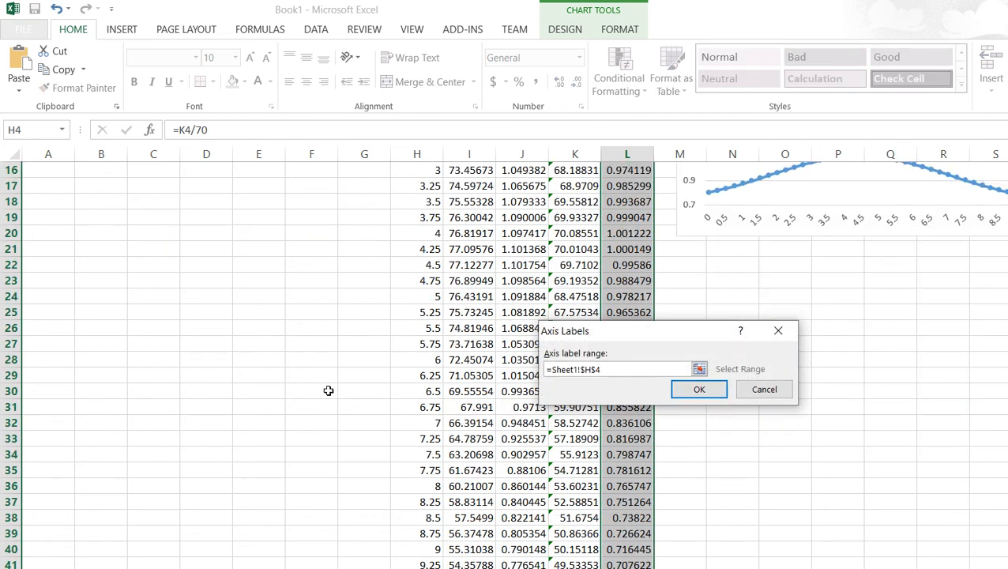
scroll(337, 440, down, 3)
key(ctrl+shift+Down)
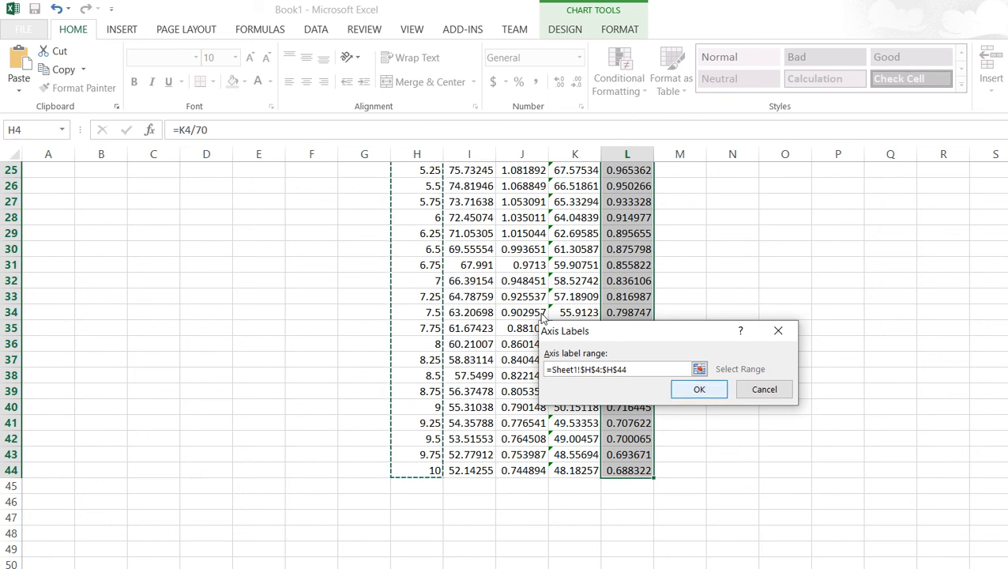
key(Return)
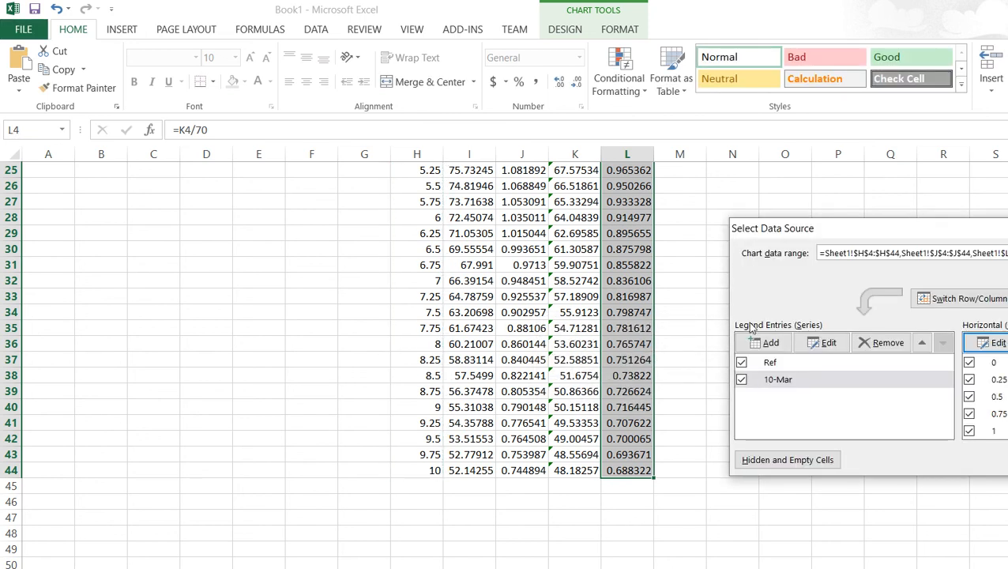
key(Return)
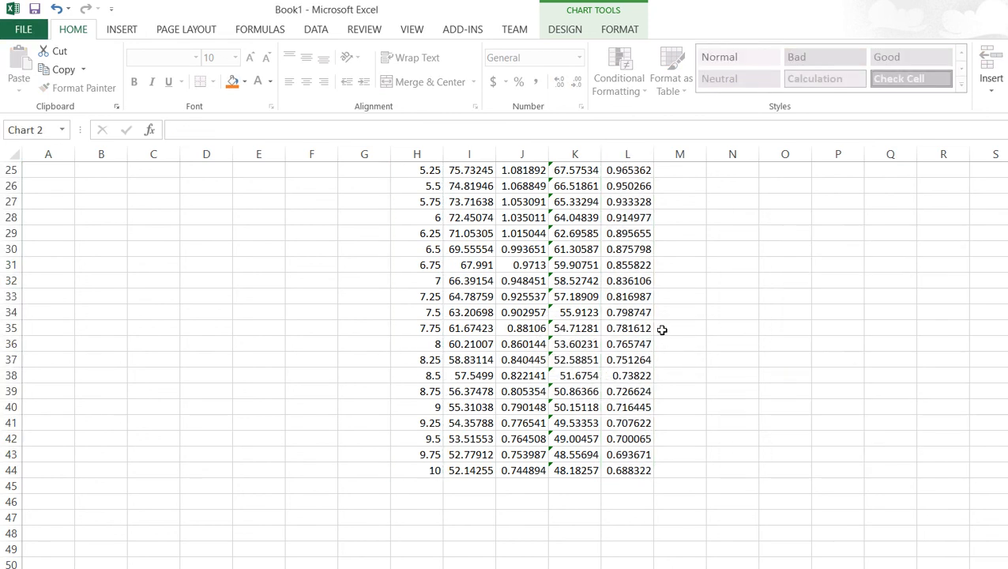
Step: Change the chart type to a standard 2-D line chart with markers so both curves plot unstacked
scroll(658, 328, up, 8)
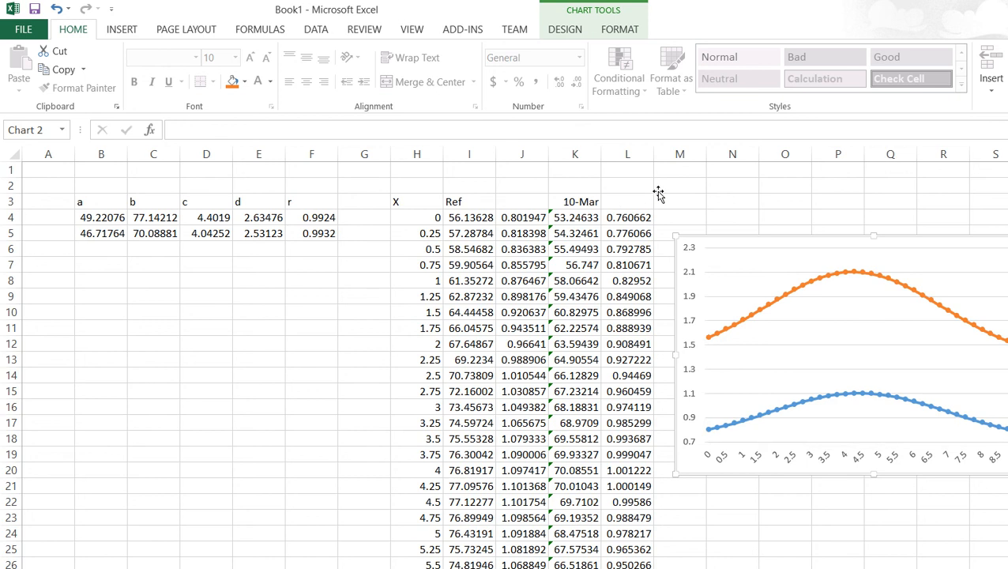
key(Escape)
click(120, 31)
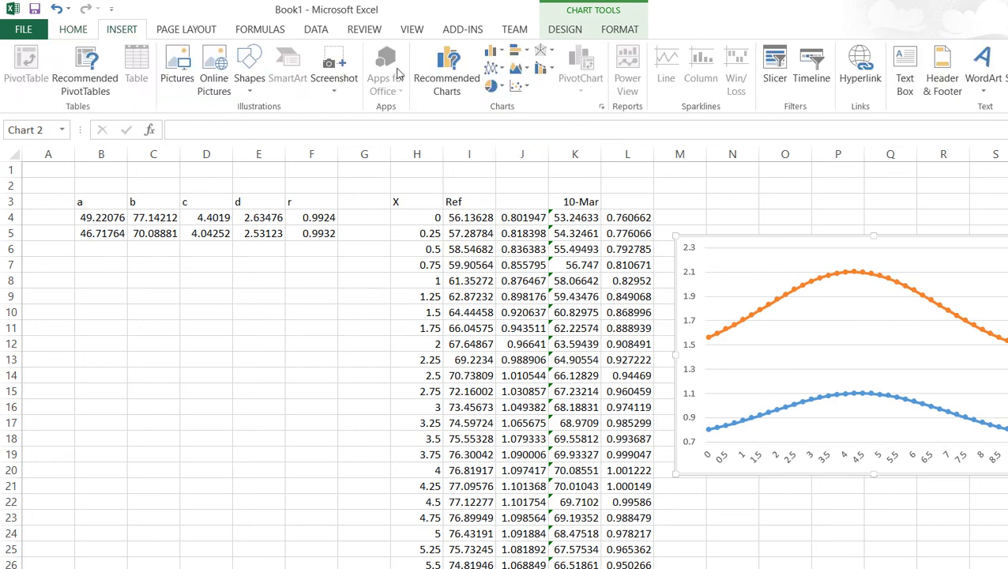
click(494, 69)
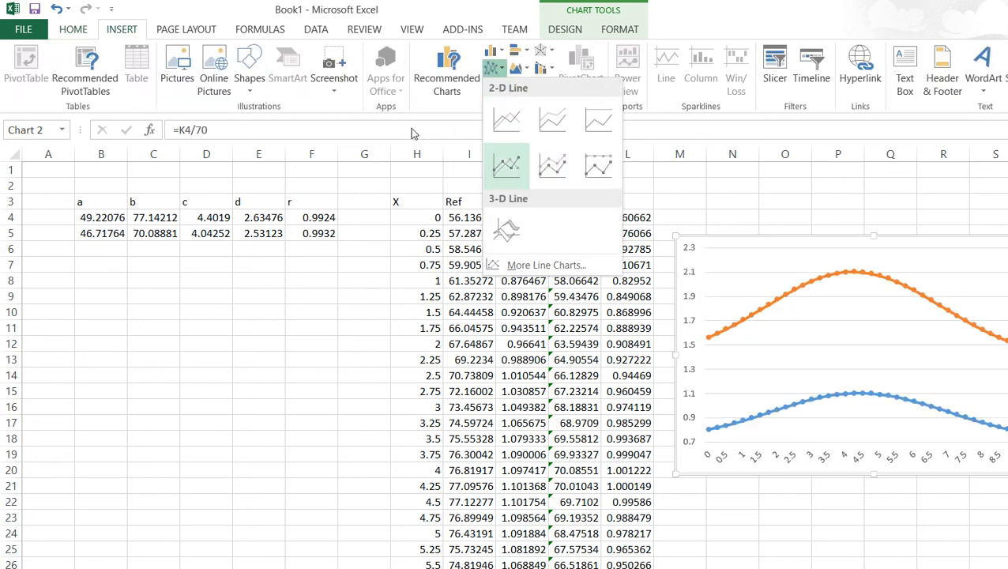
click(403, 128)
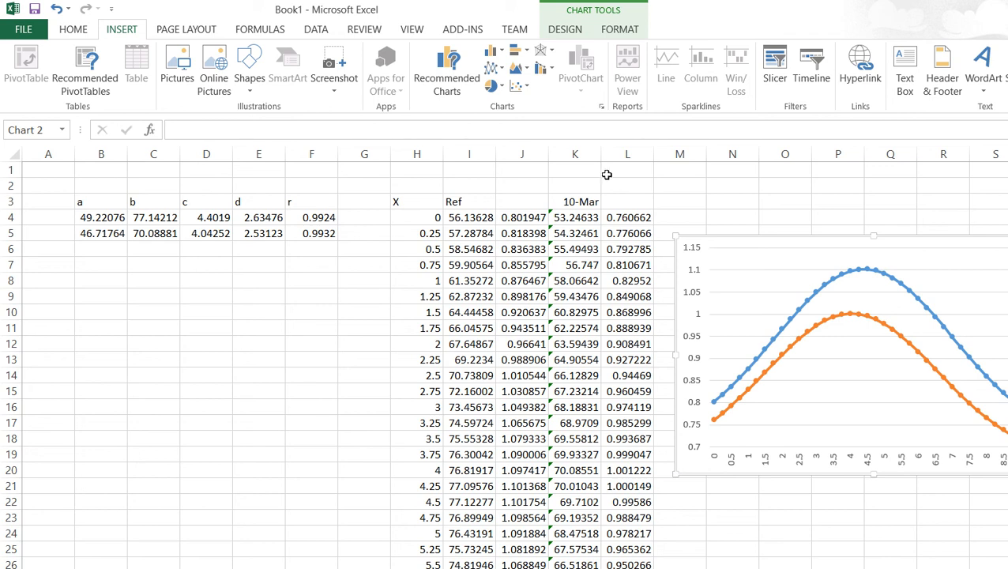
click(363, 280)
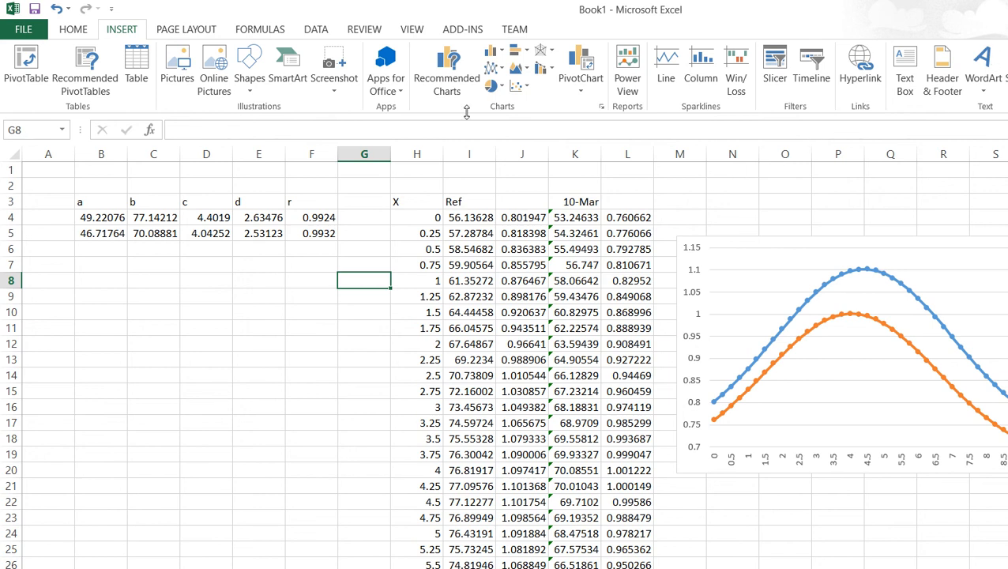
mouse_move(606, 565)
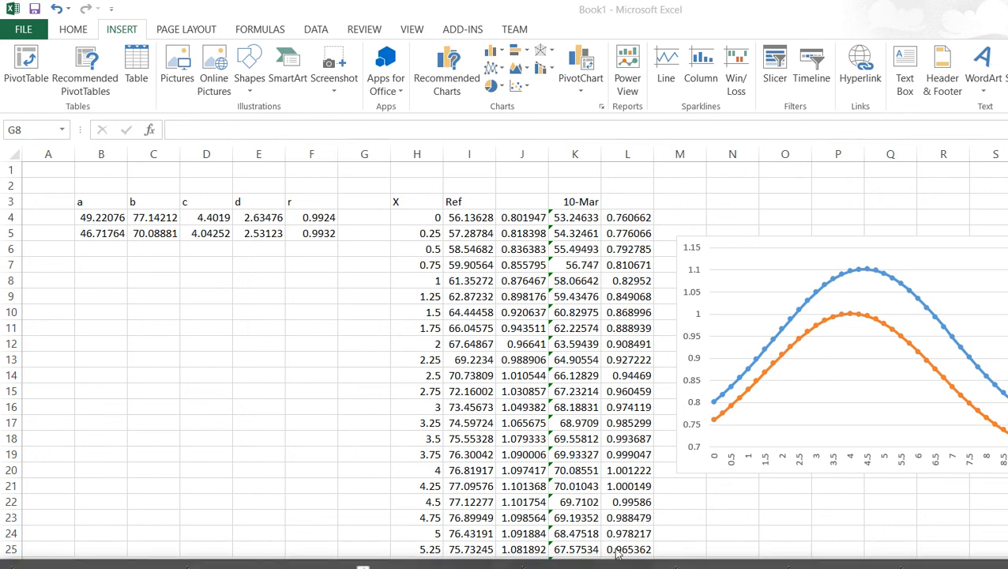